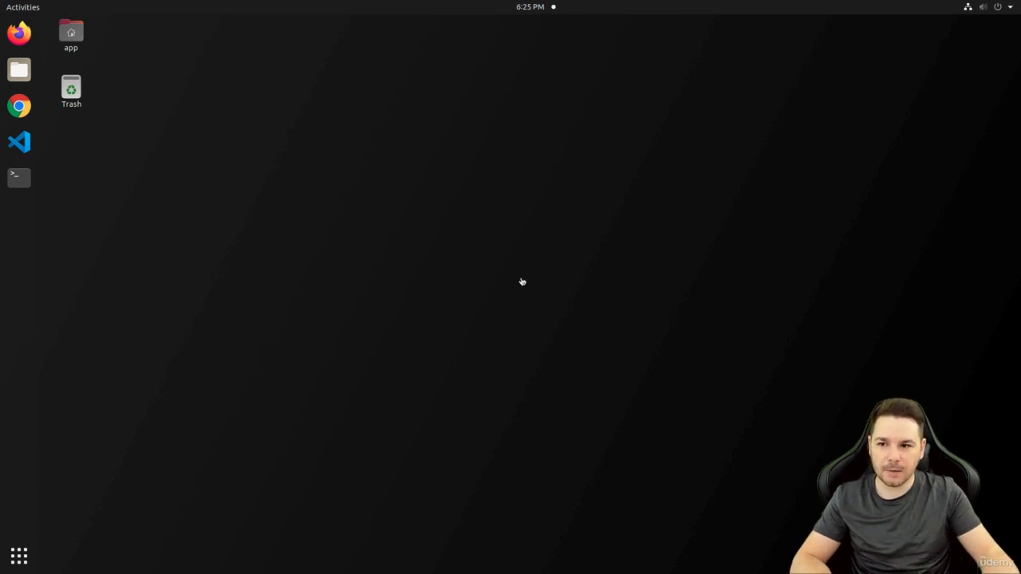
Open a Chrome incognito window and open the 'Using Burp Proxy - PortSwigger' result for 'burp suite proxy'
right_click(20, 105)
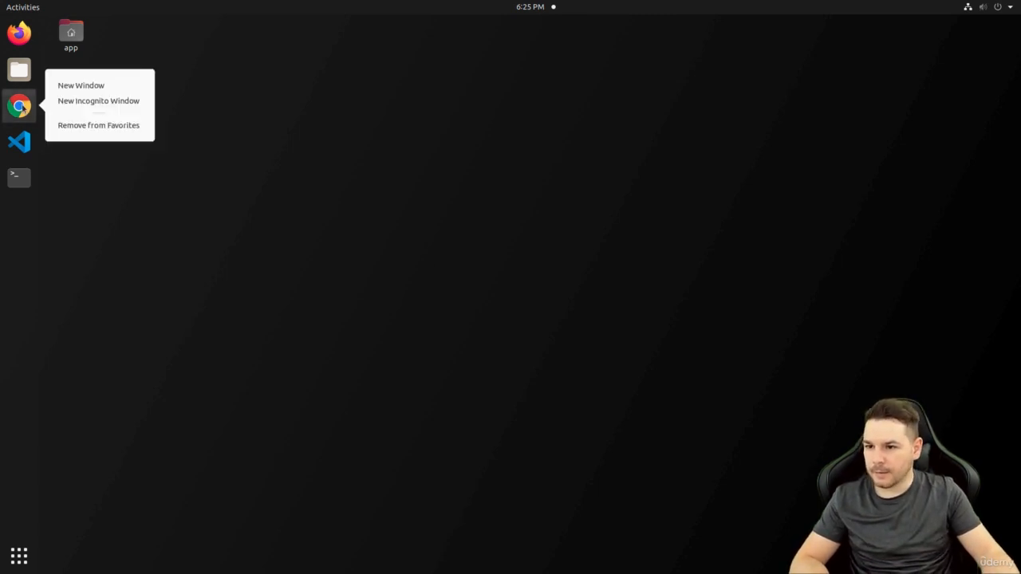
click(126, 105)
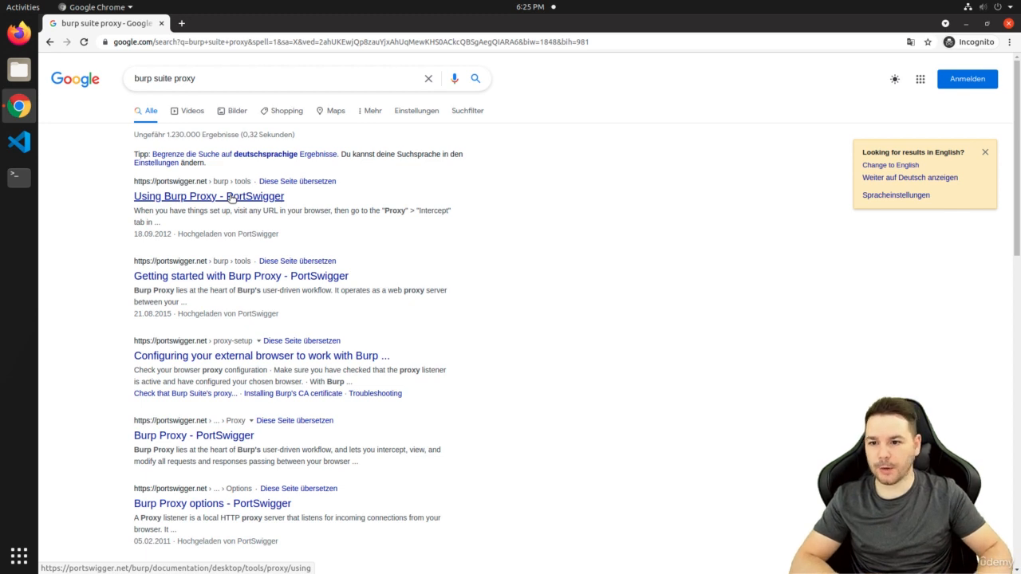
click(231, 197)
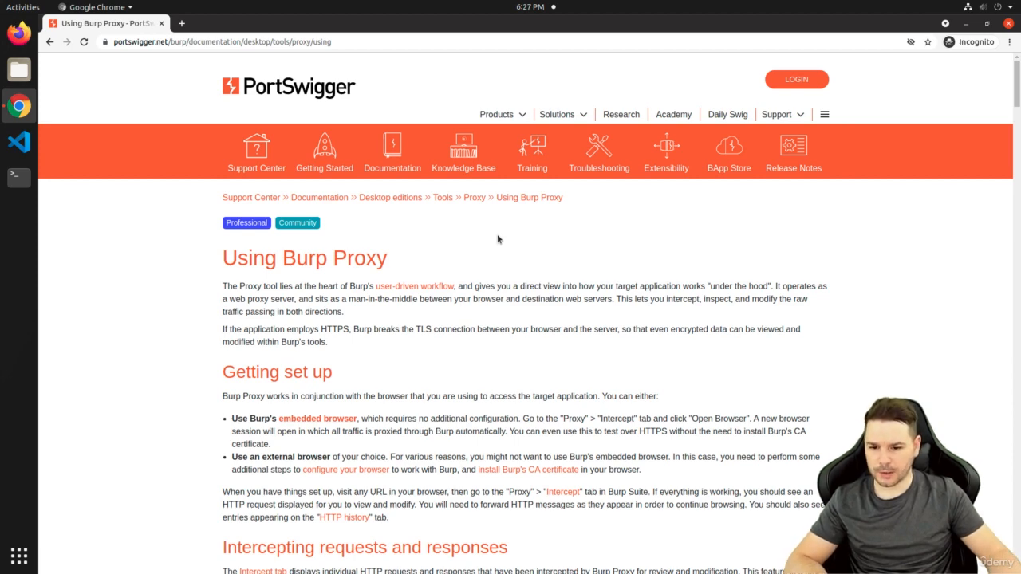
Return to the top of the Using Burp Proxy page and open the Products dropdown
scroll(553, 253, down, 3)
scroll(556, 253, up, 3)
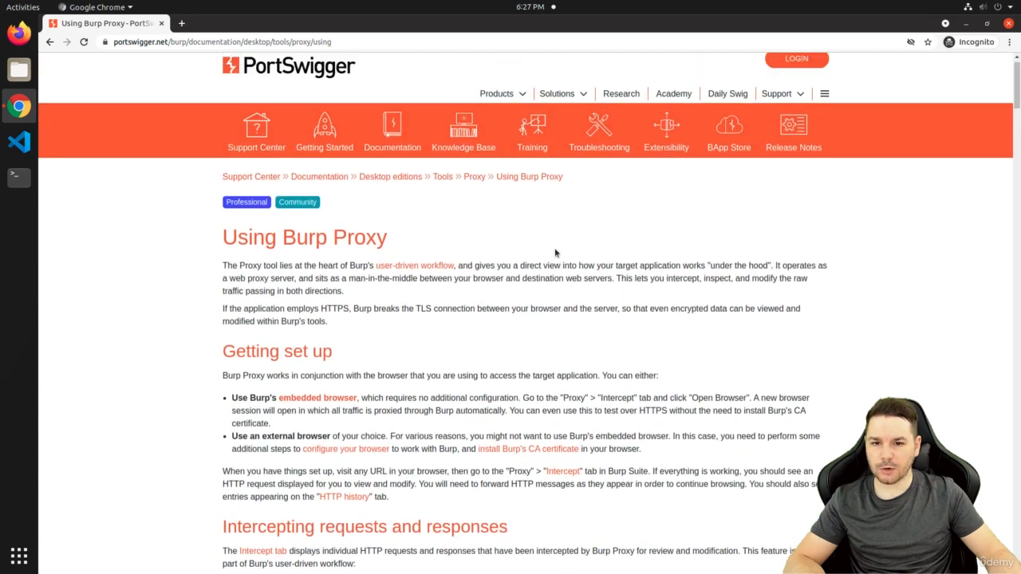
scroll(556, 252, up, 1)
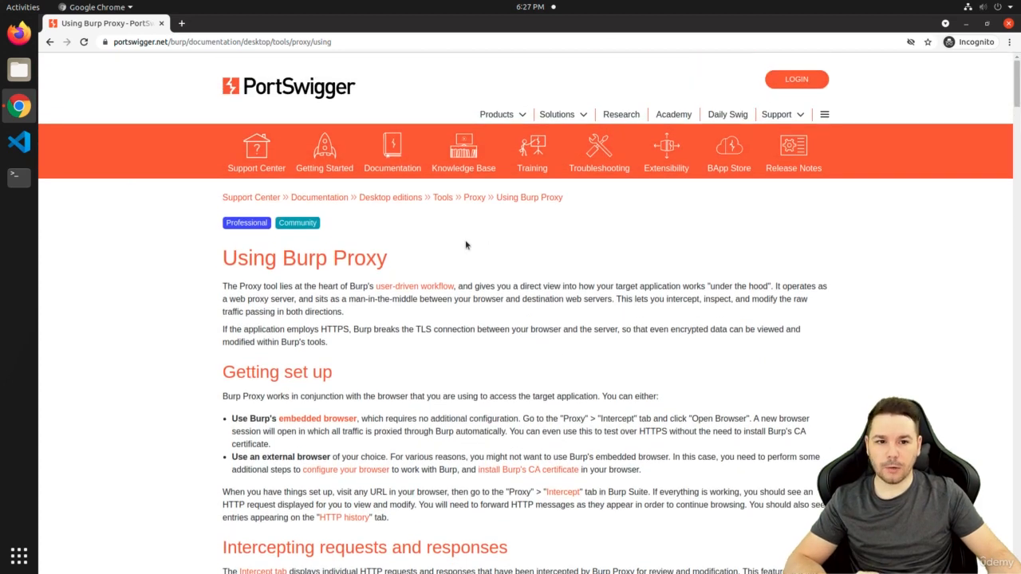
click(491, 117)
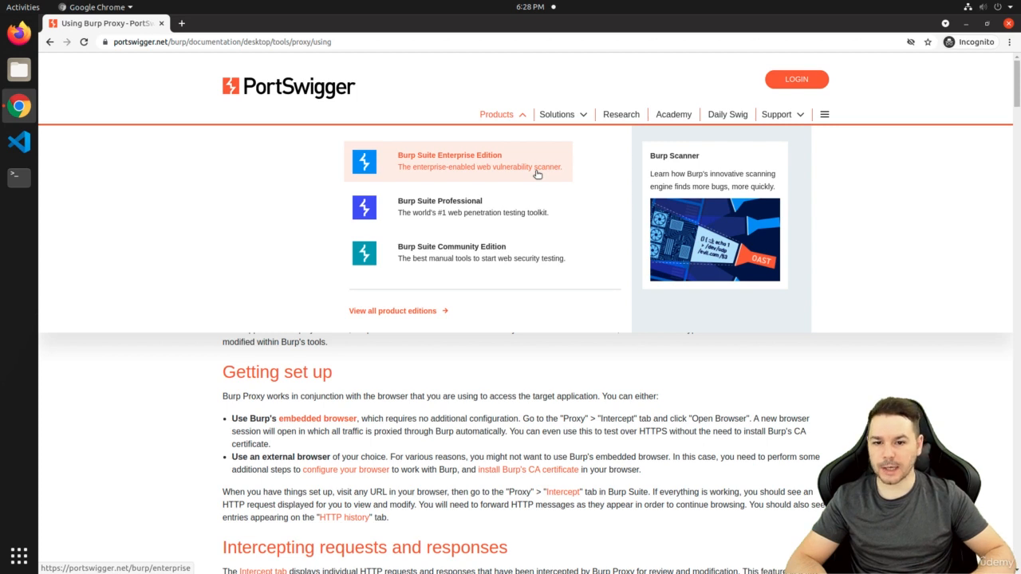
Download the Community Edition 2021.5.2 Linux (64-bit) installer and keep it despite Chrome's warning
click(540, 267)
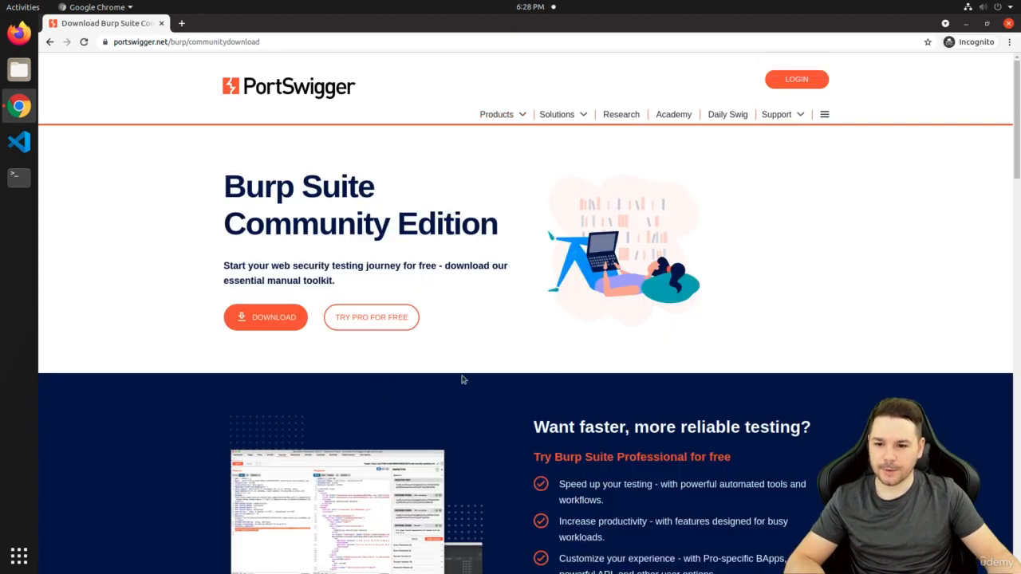
click(281, 329)
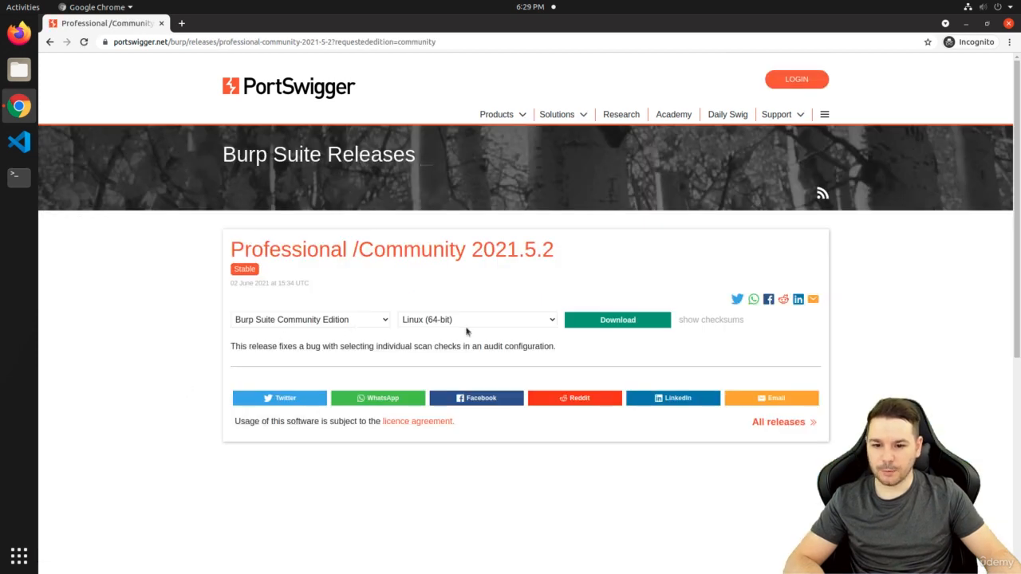
click(634, 320)
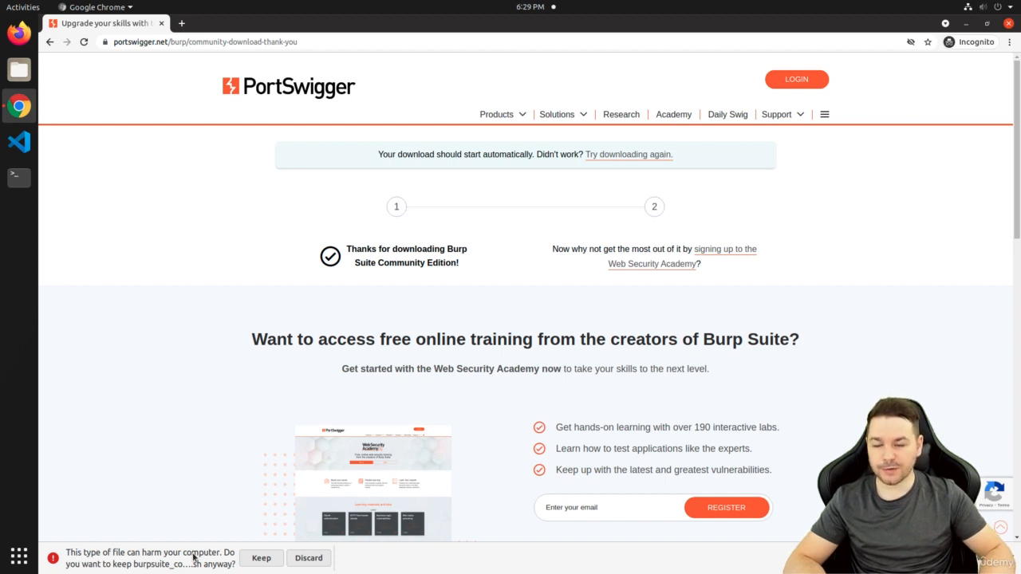
click(261, 558)
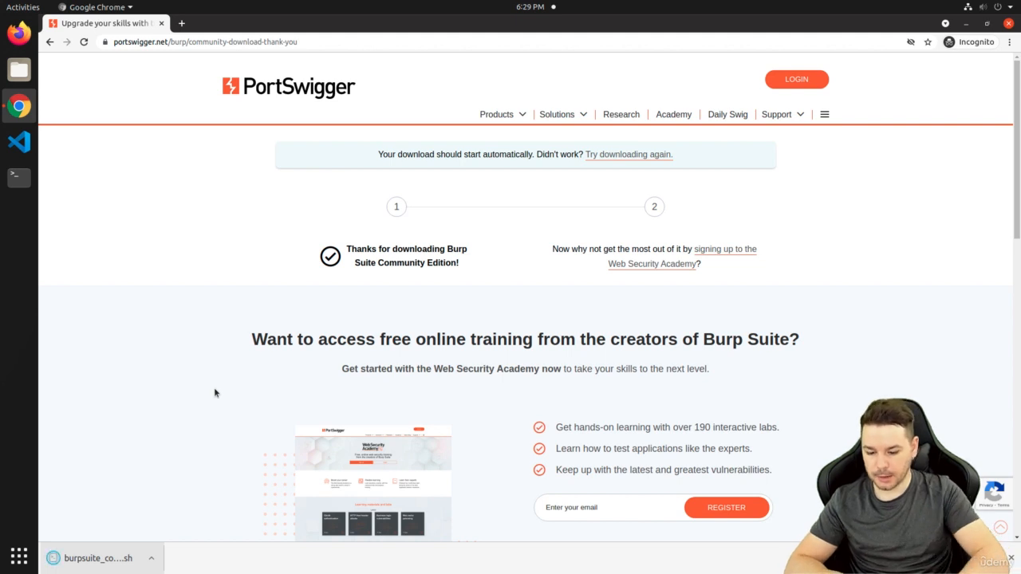
In a maximized terminal, go to Downloads and open burpsuite_community_linux_v2021_5_2.sh in vim
key(ctrl+alt+t)
key(super+Up)
text(cd Downloads)
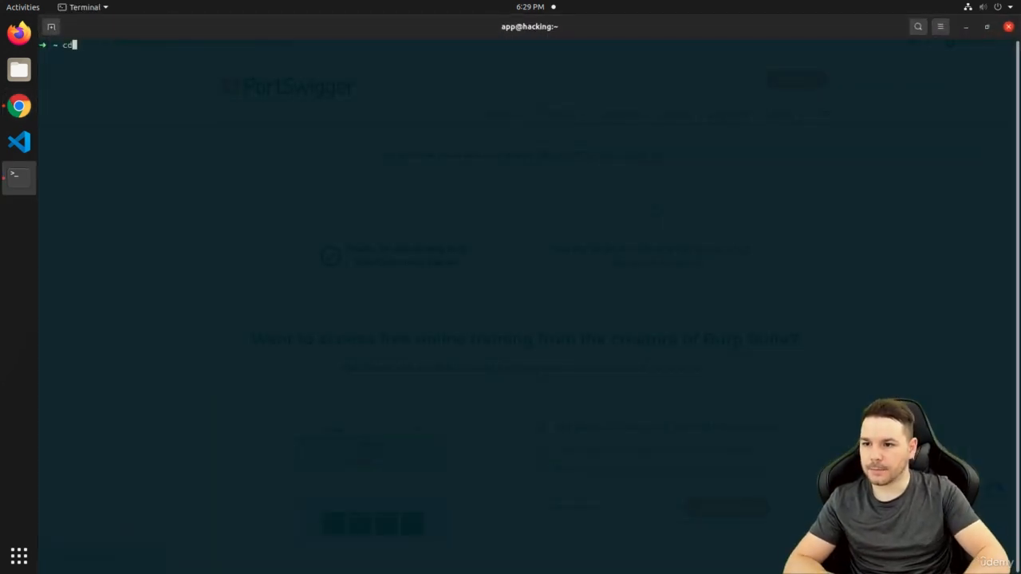
key(Return)
text(vim bu)
key(Tab)
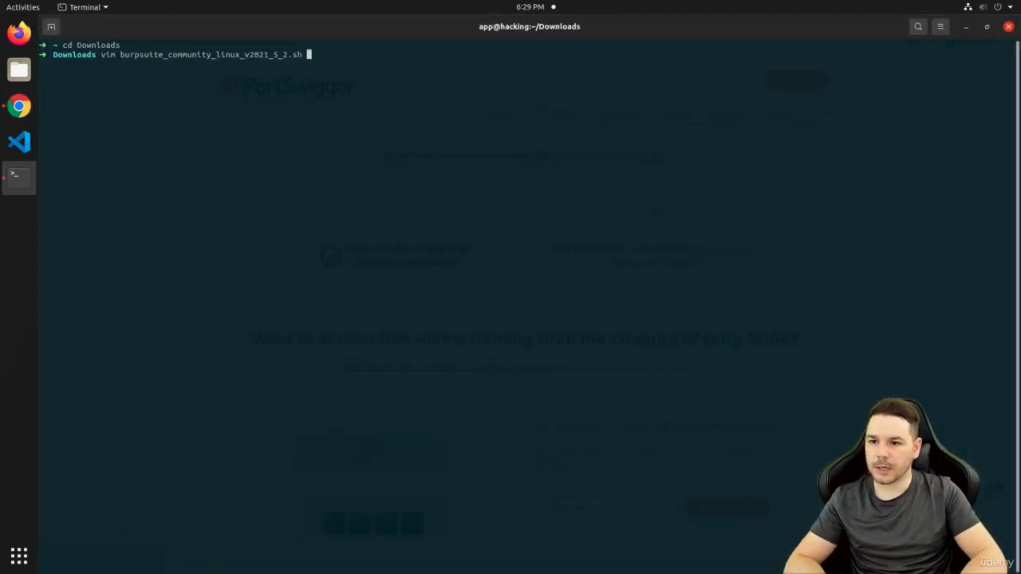
key(Return)
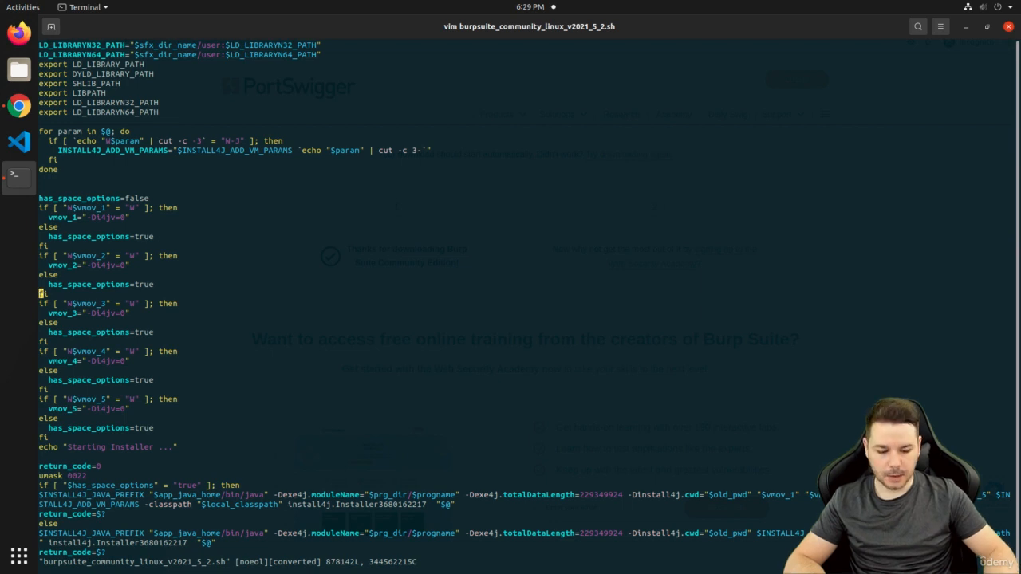
Page through the script from line 1, noting the search_jre function and ../jre.tar path
text(:)
text(1)
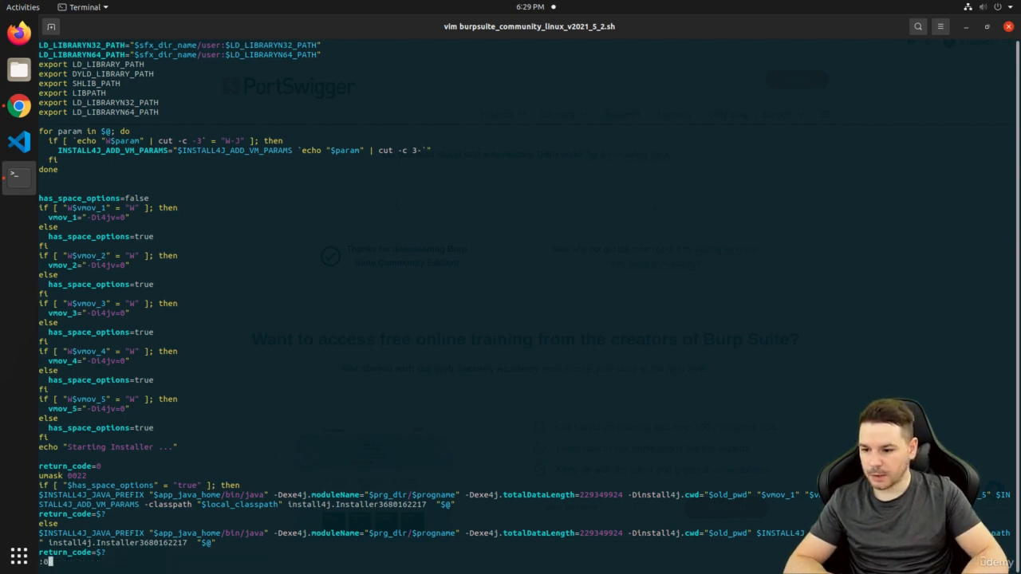
key(Return)
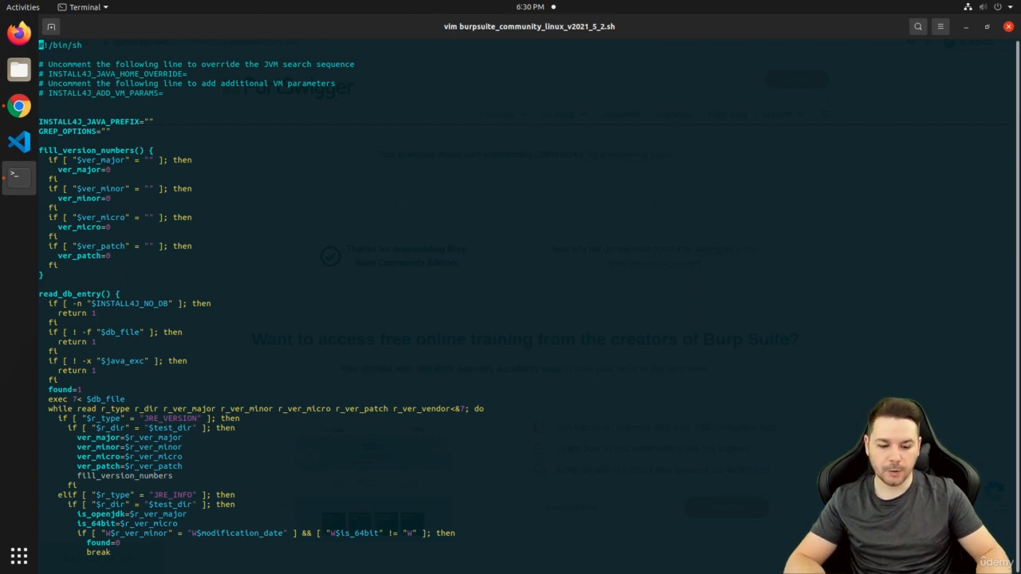
key(ctrl+f)
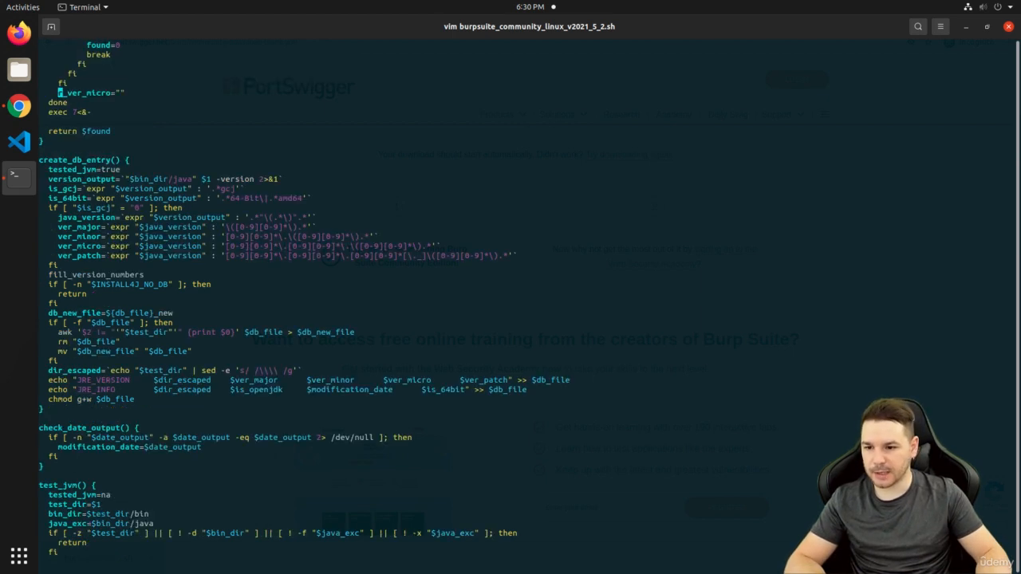
key(ctrl+f)
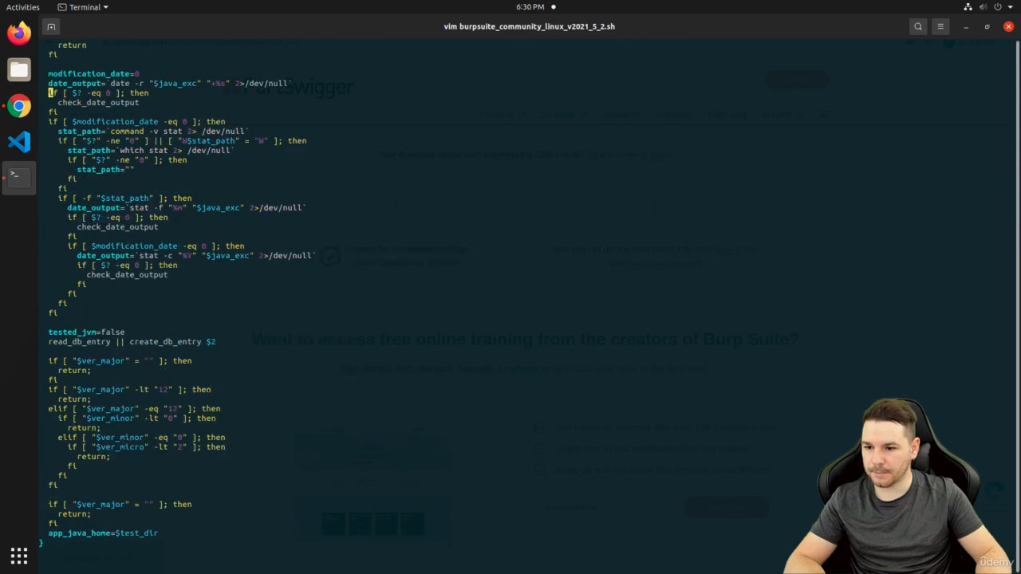
key(ctrl+f)
key(ctrl+f)
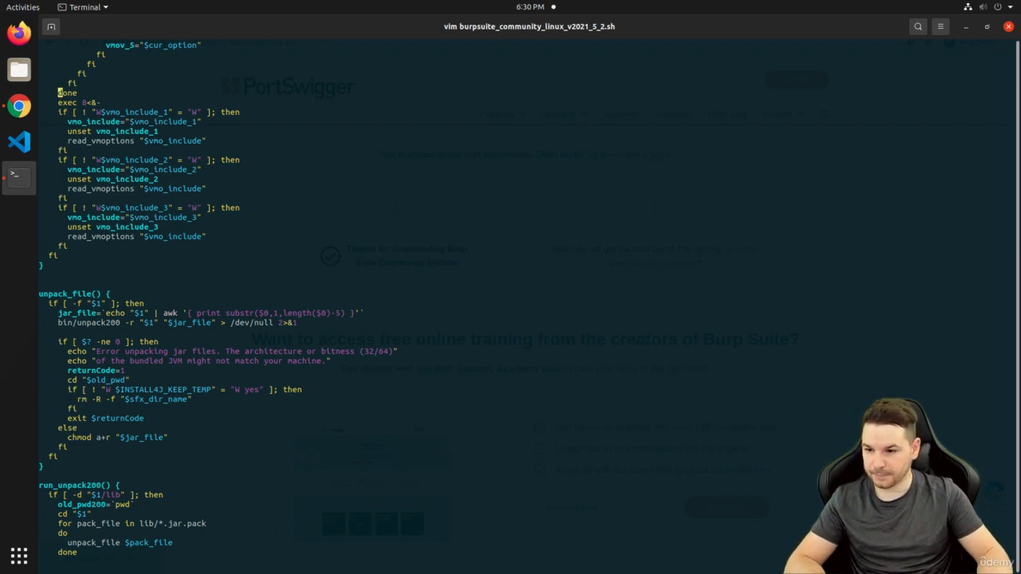
key(ctrl+f)
key(ctrl+f)
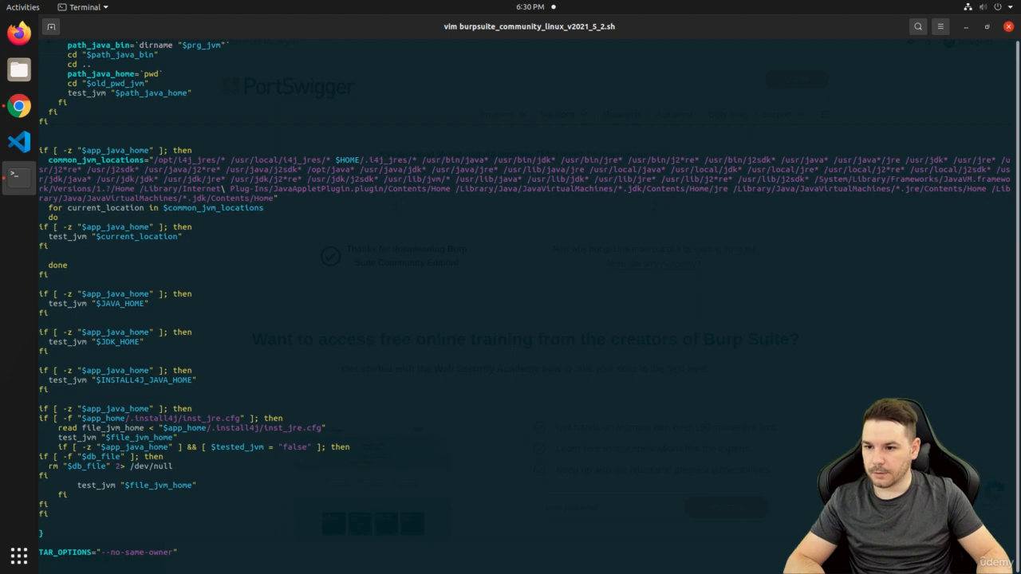
key(ctrl+b)
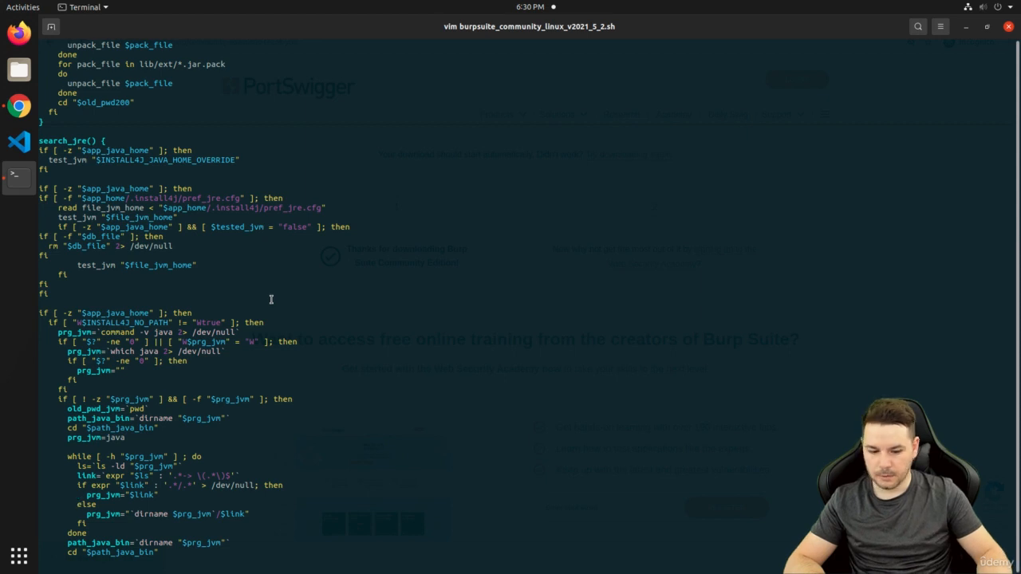
key(ctrl+b)
key(ctrl+b)
key(ctrl+f)
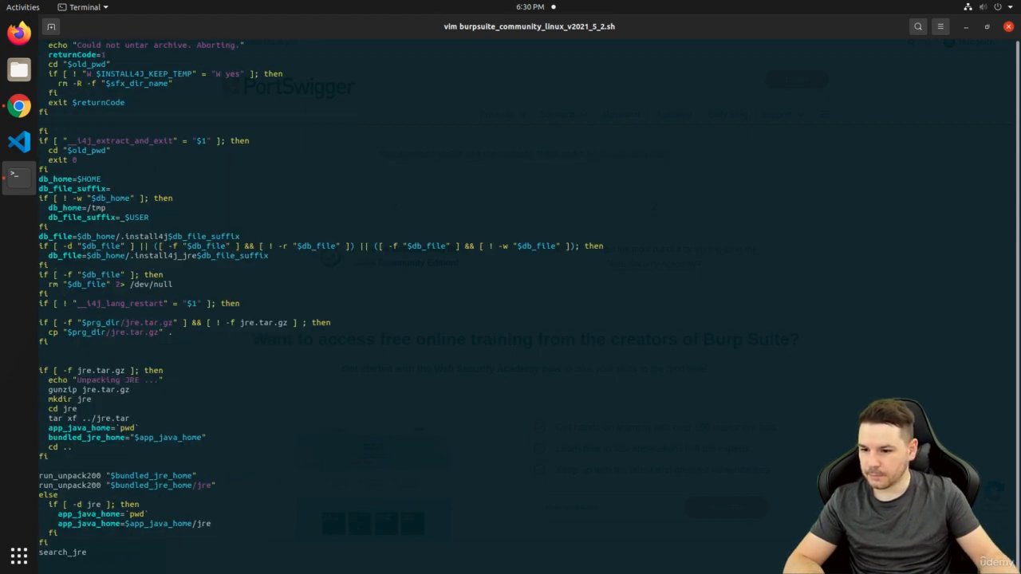
double_click(113, 418)
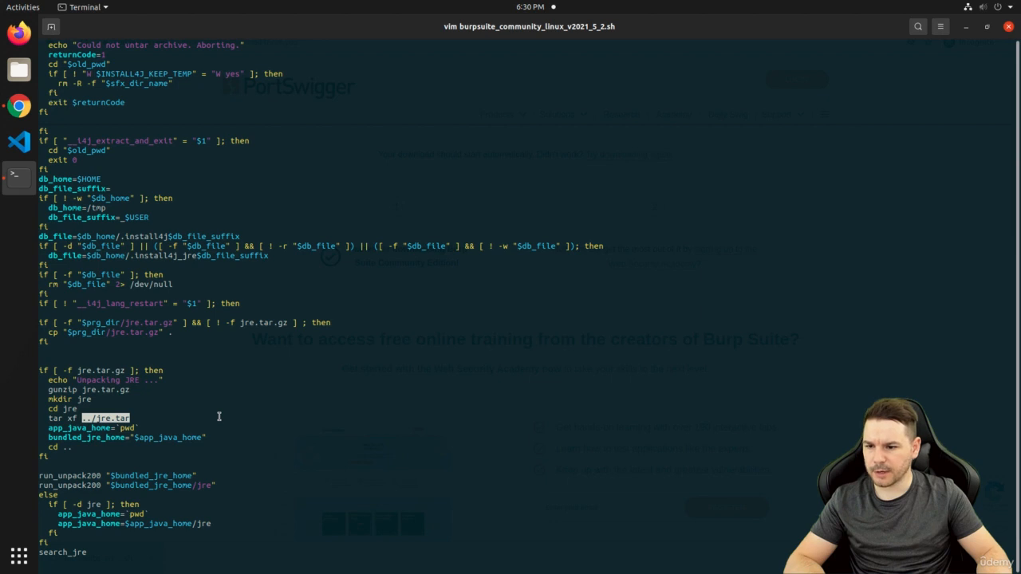
key(ctrl+f)
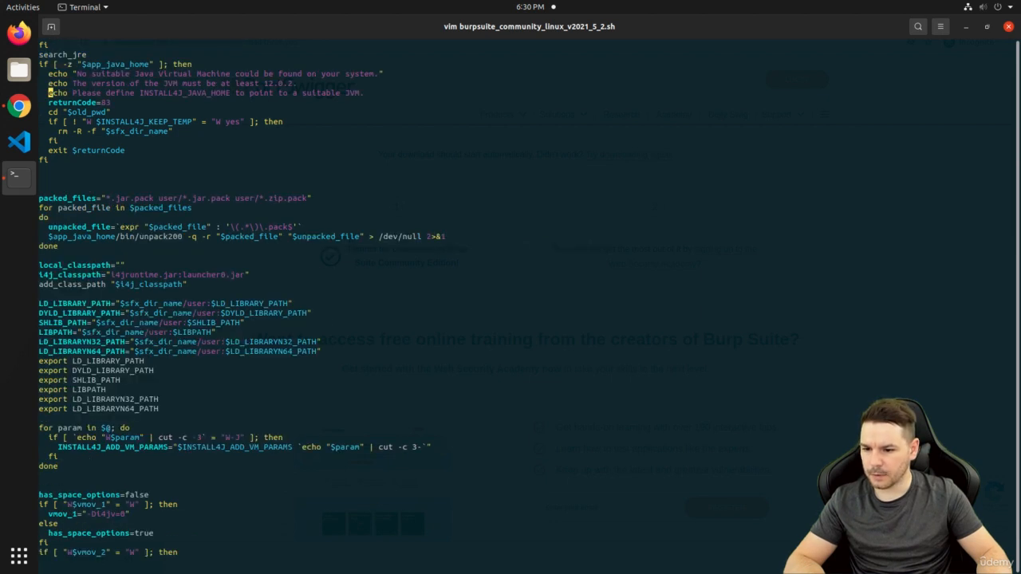
key(ctrl+f)
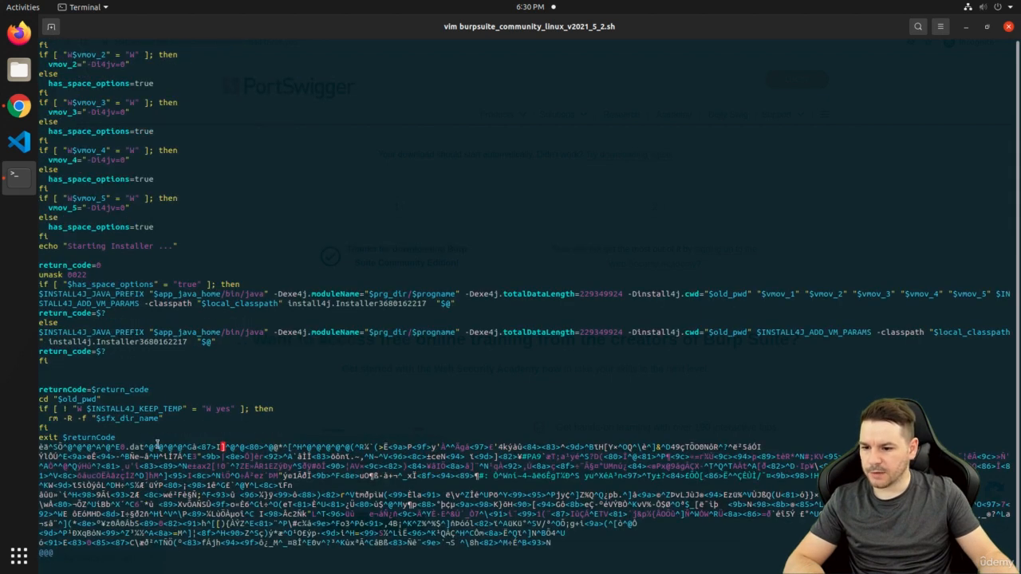
triple_click(157, 448)
click(177, 448)
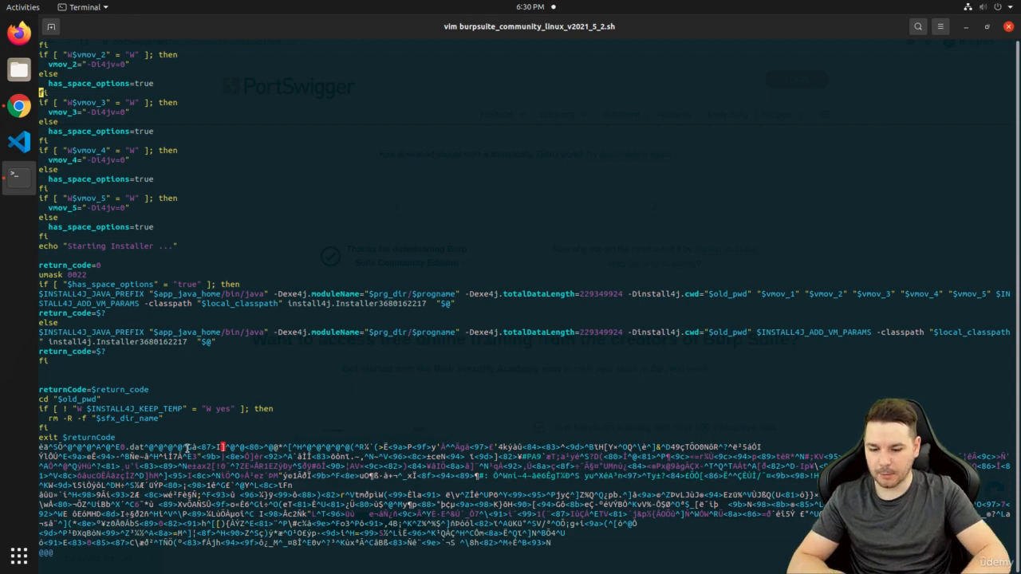
text(:100000000)
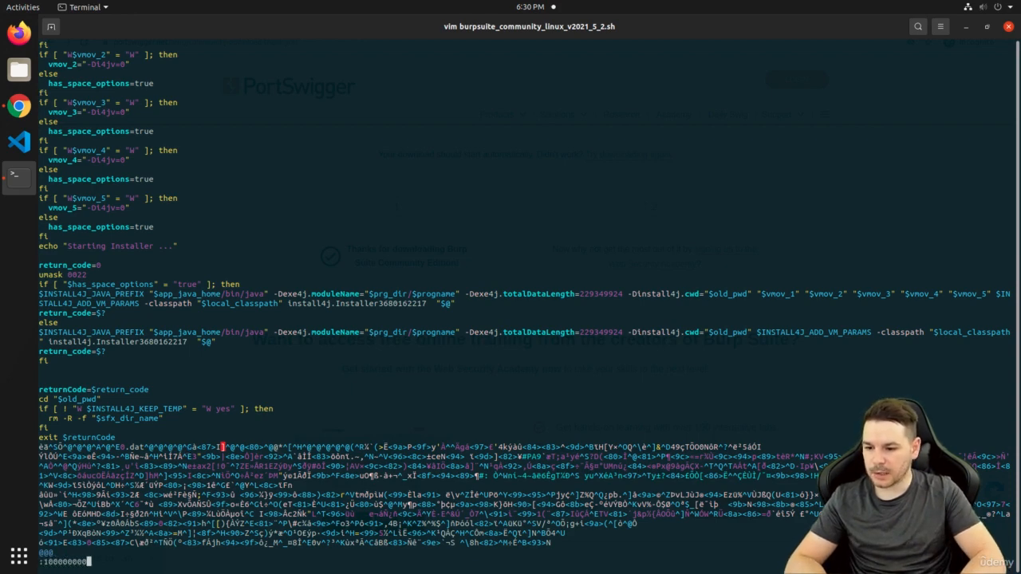
text(000)
key(Return)
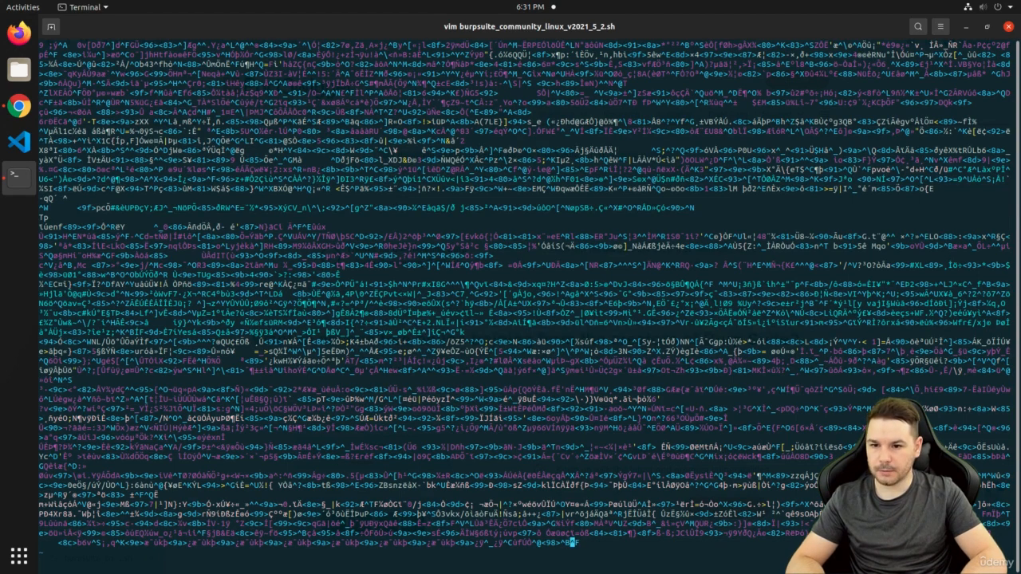
text(:wq)
key(Return)
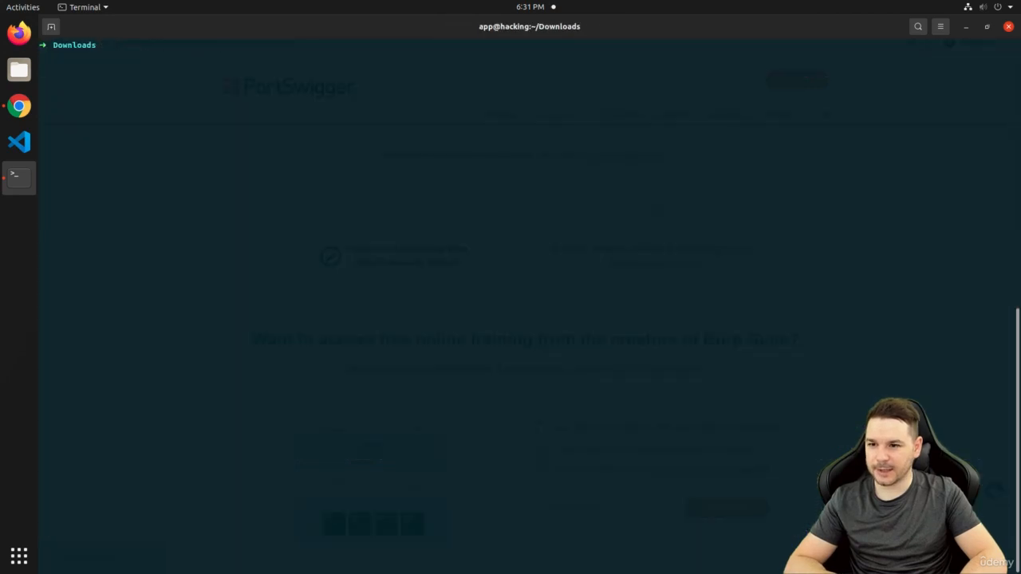
List Downloads and run chmod +x on the installer using its pasted file name
text(ls)
key(Return)
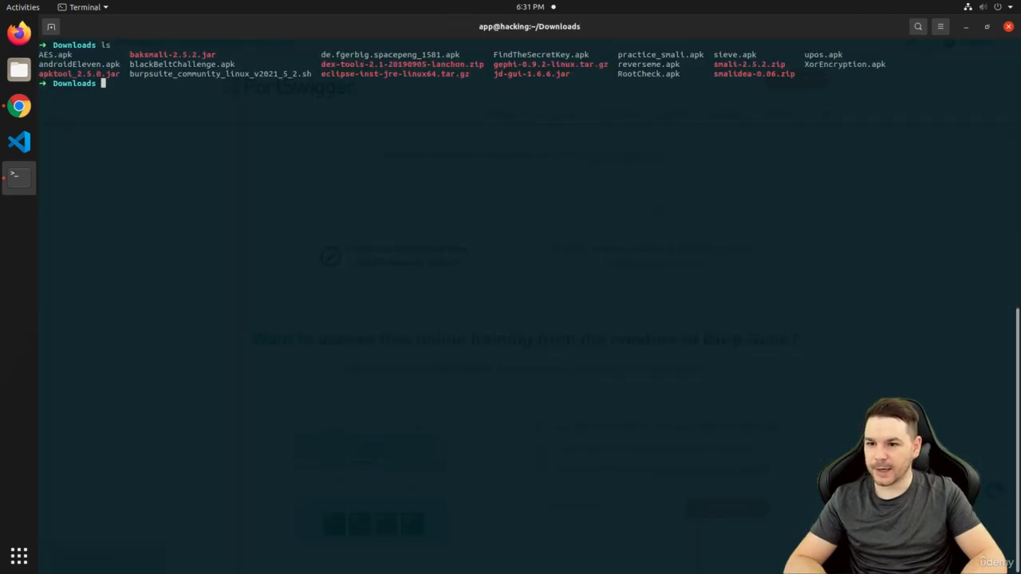
text(c)
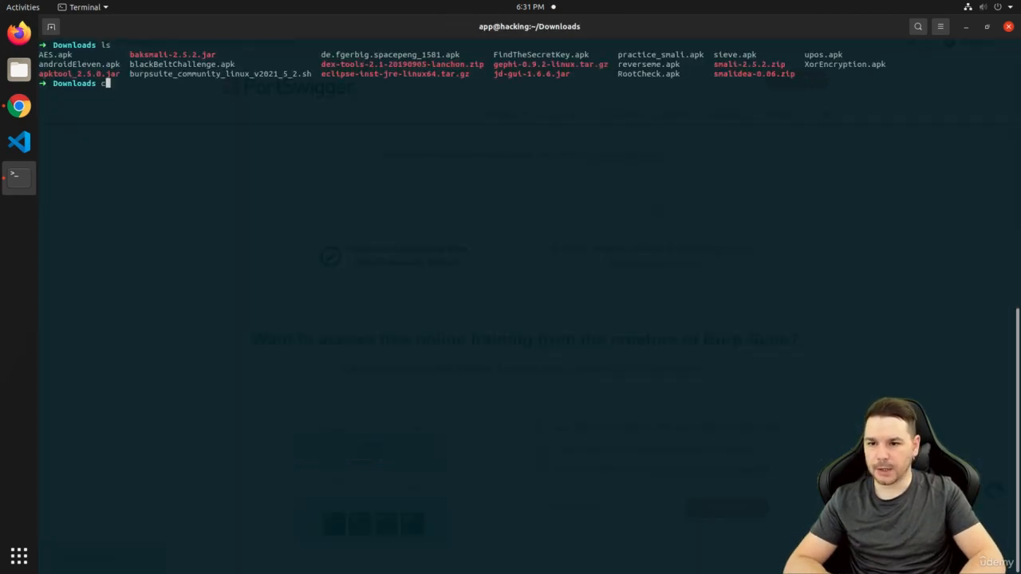
text(hmod +x)
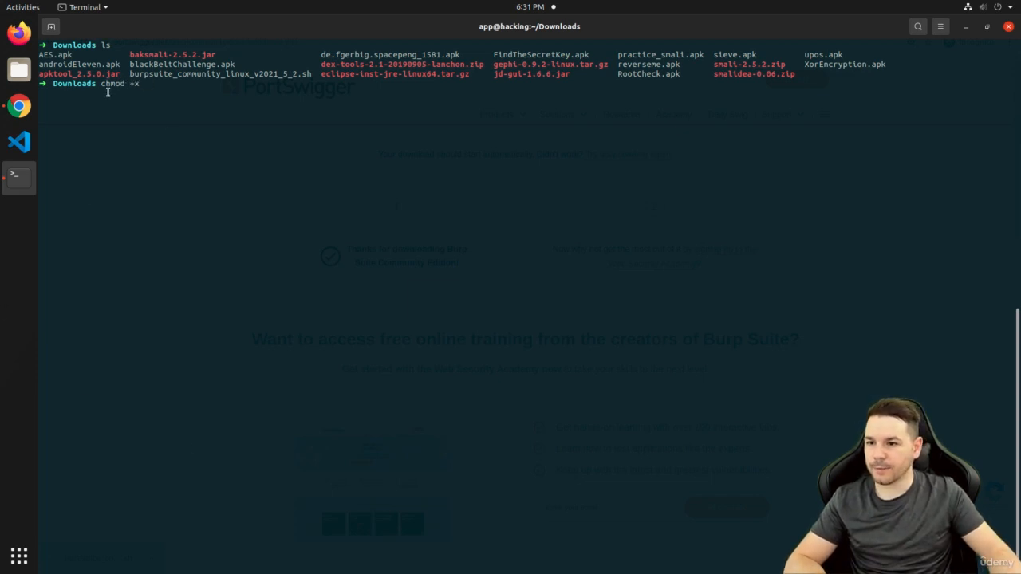
double_click(208, 75)
right_click(209, 78)
click(234, 87)
click(280, 123)
text(burpsuite_community_linux_v2021_5_2.sh)
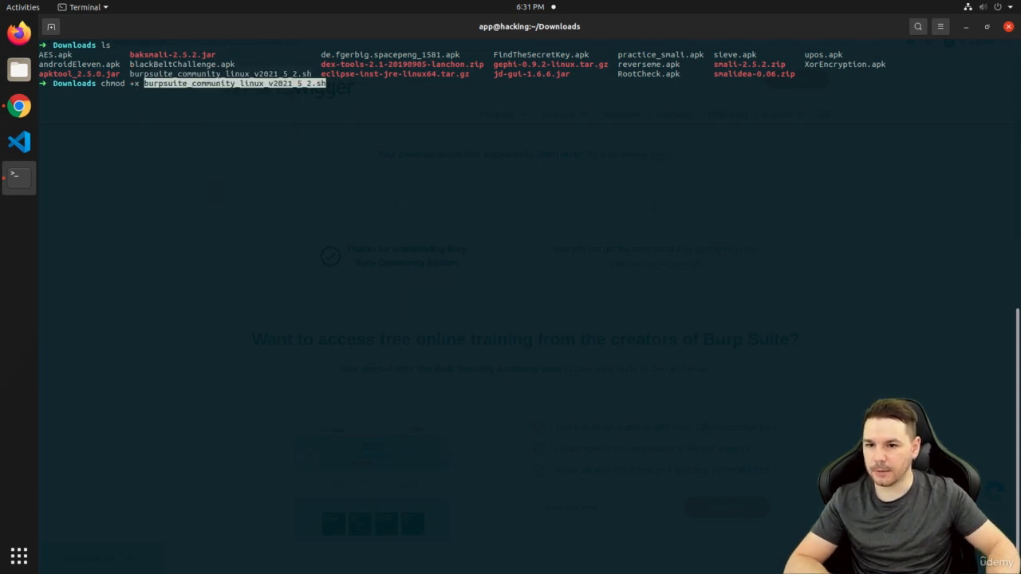
key(Return)
List the folder again and try running ./burpsuite_community_linux_v2021_5_2.sh
text(ls)
key(Return)
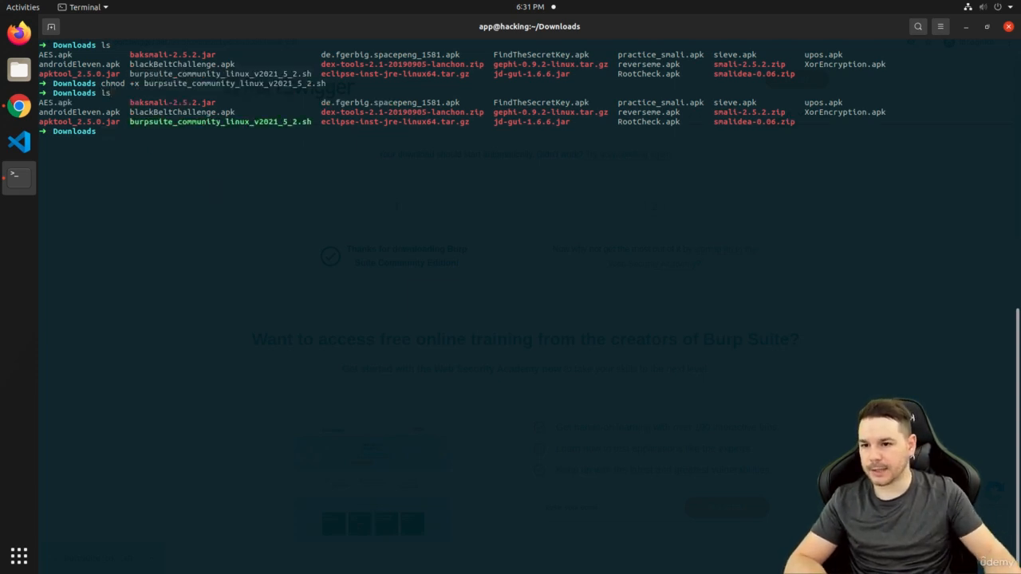
double_click(280, 121)
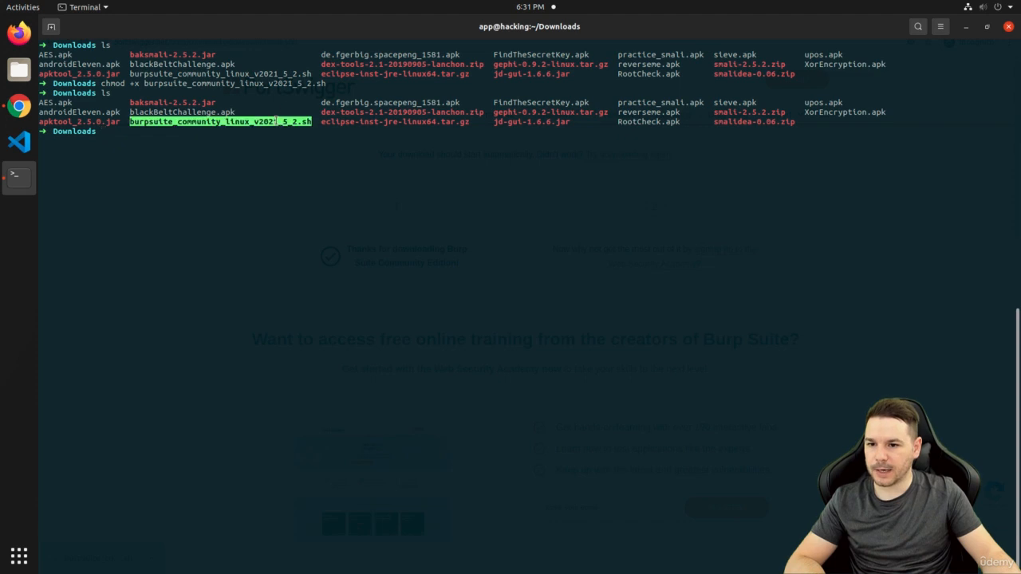
click(323, 179)
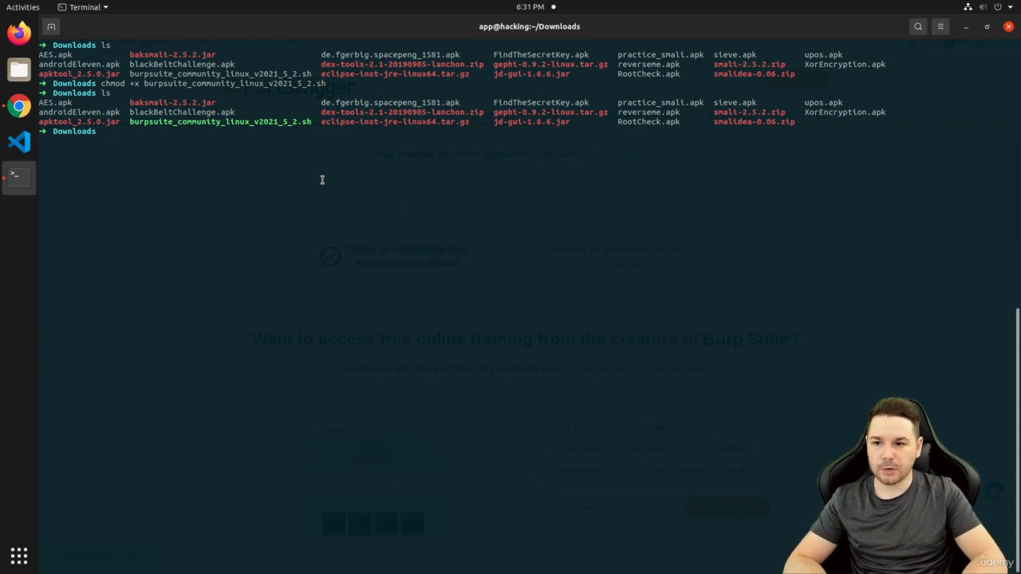
text(./bur)
key(Tab)
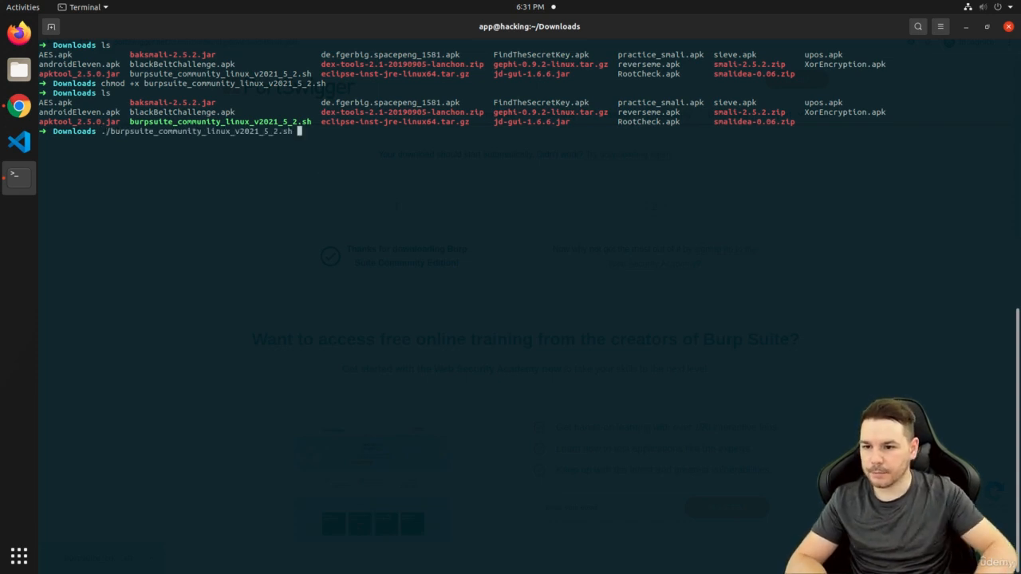
key(Return)
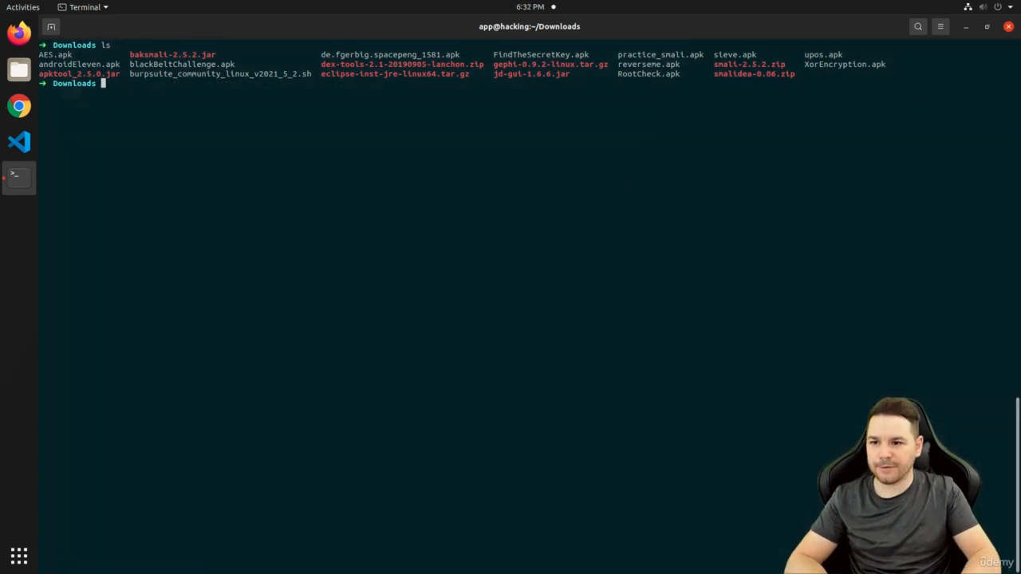
Rerun chmod +x on the installer, confirm with ls, and launch the script again
text(chmod +x burp)
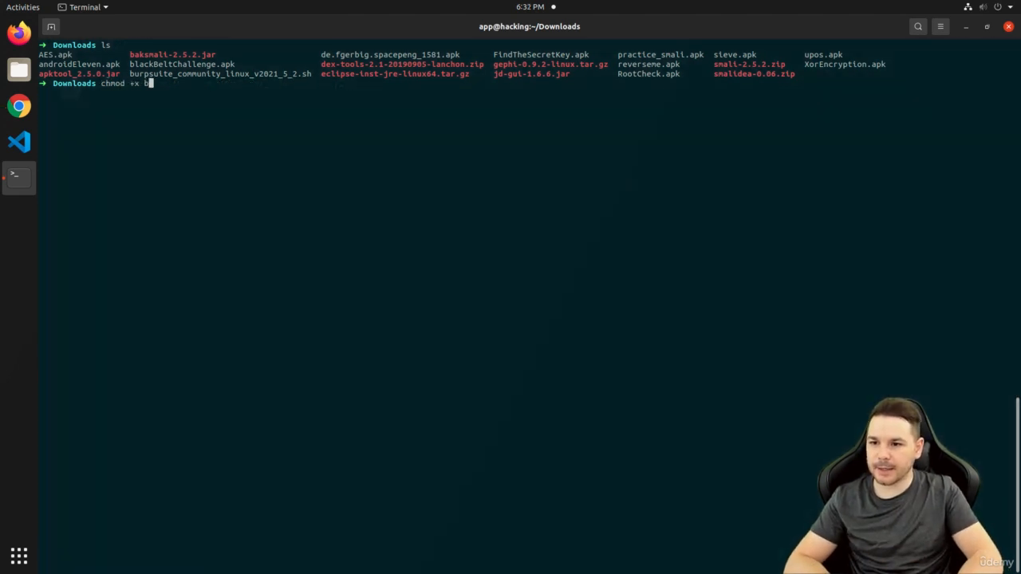
key(Tab)
key(Return)
text(ls)
key(Return)
text(./b)
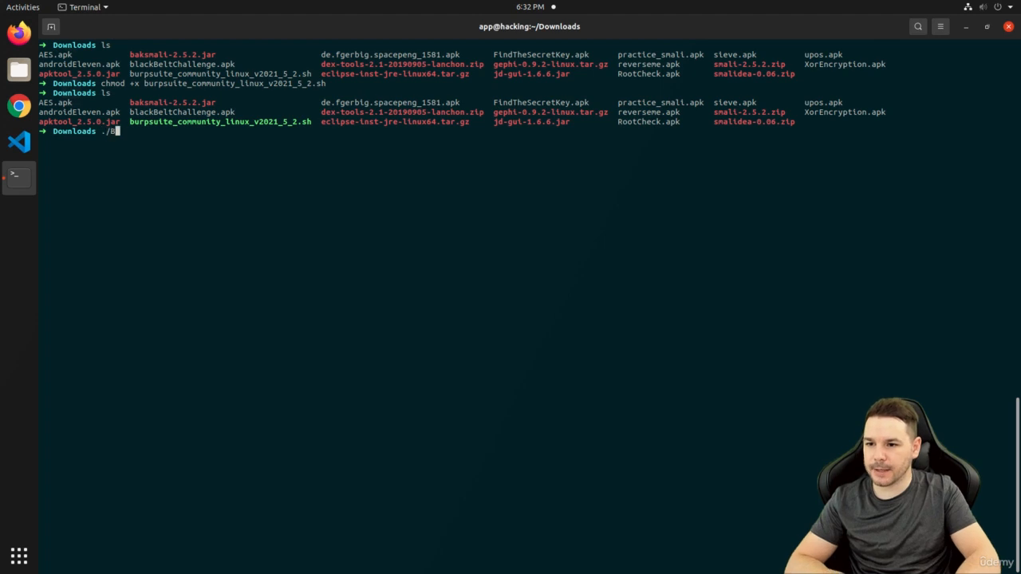
key(Tab)
key(Return)
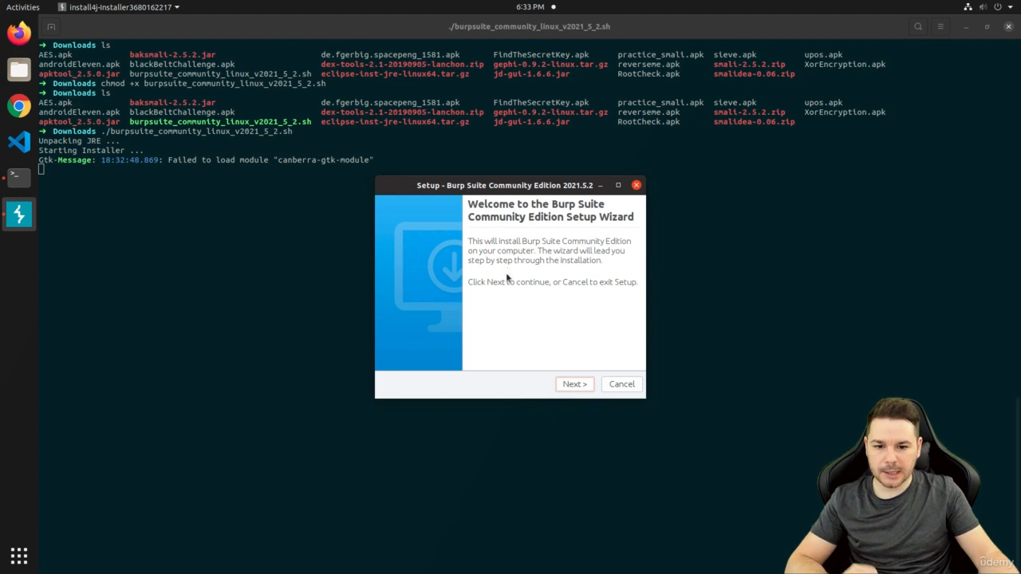
Pick the tools folder as install location, keep /usr/local/bin symlinks, install, and finish the wizard
click(574, 384)
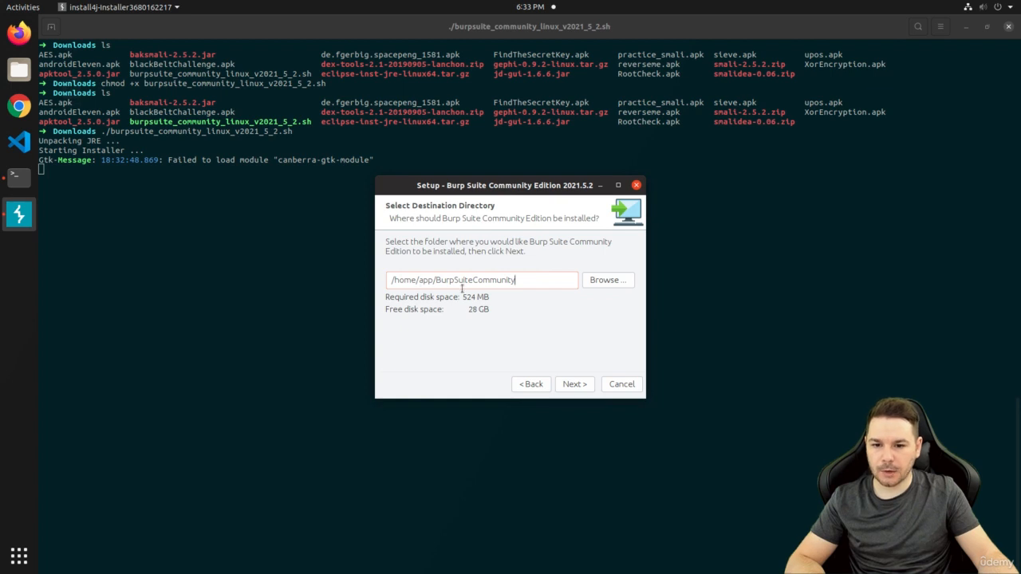
click(600, 280)
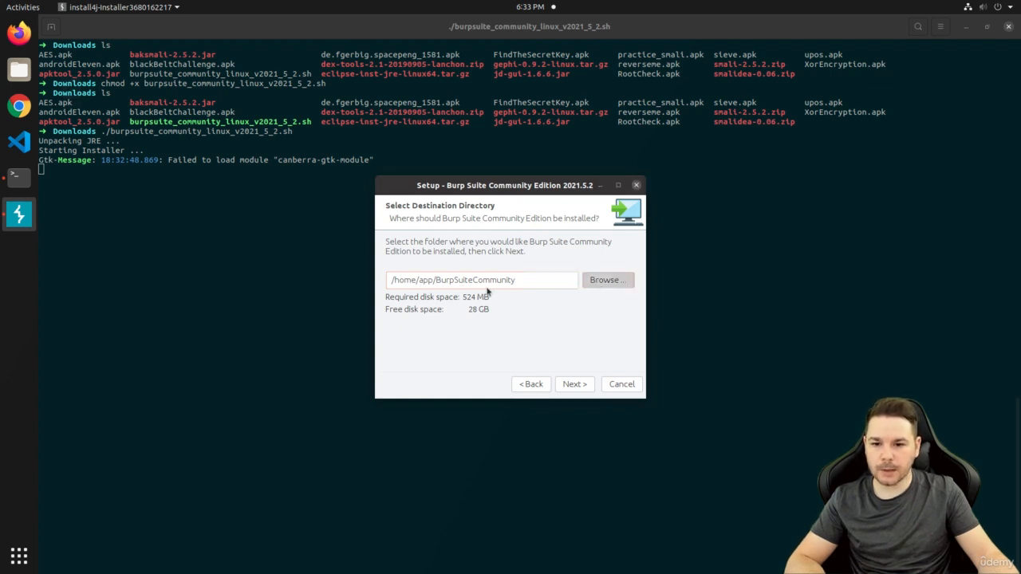
scroll(461, 345, down, 2)
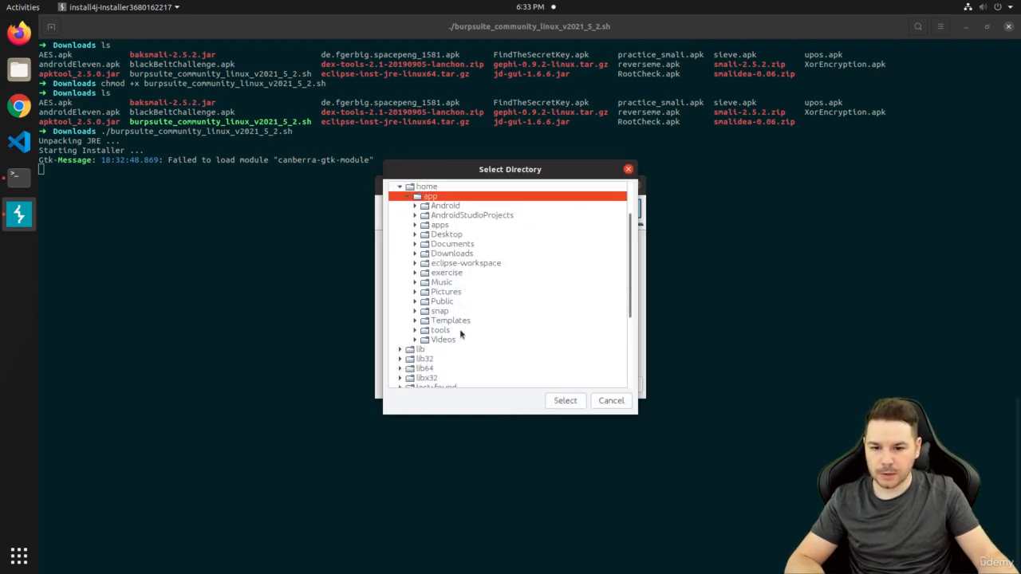
click(441, 331)
click(414, 330)
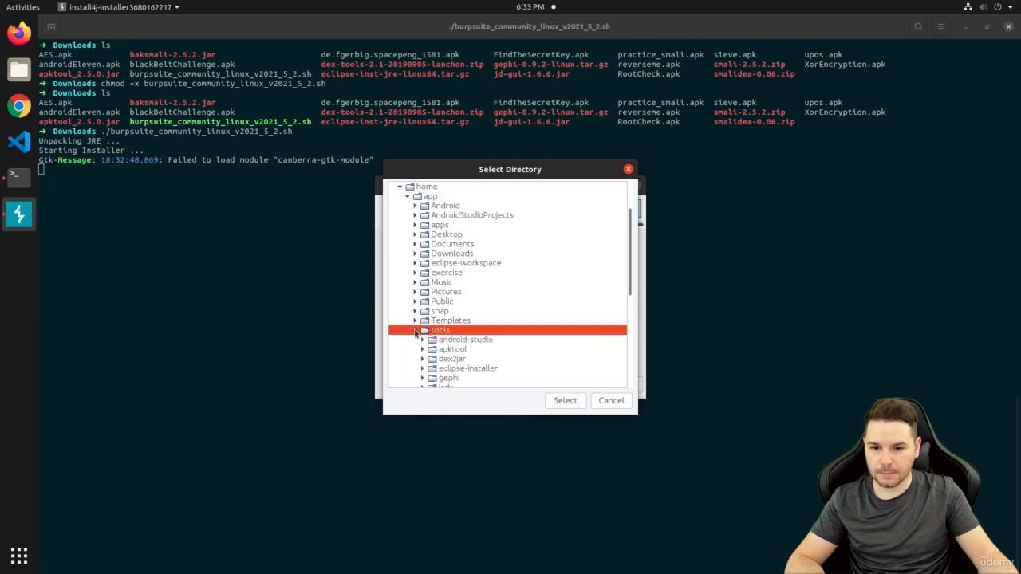
click(566, 399)
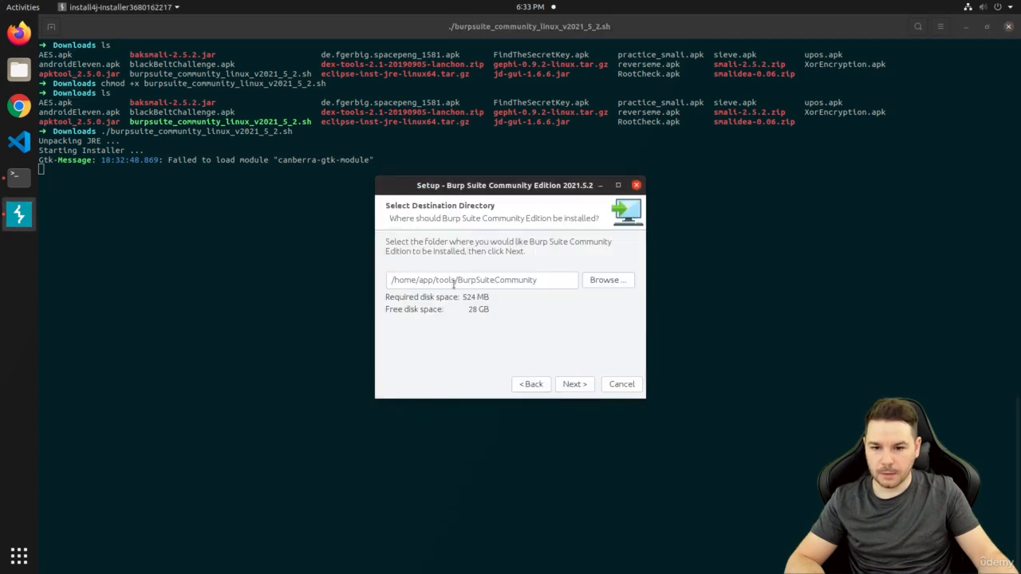
click(582, 384)
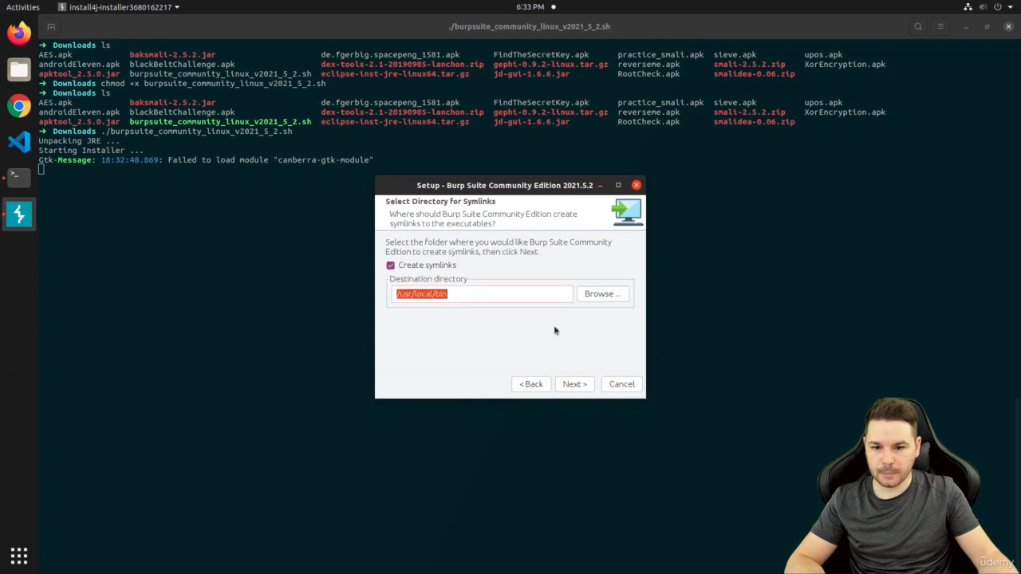
click(574, 383)
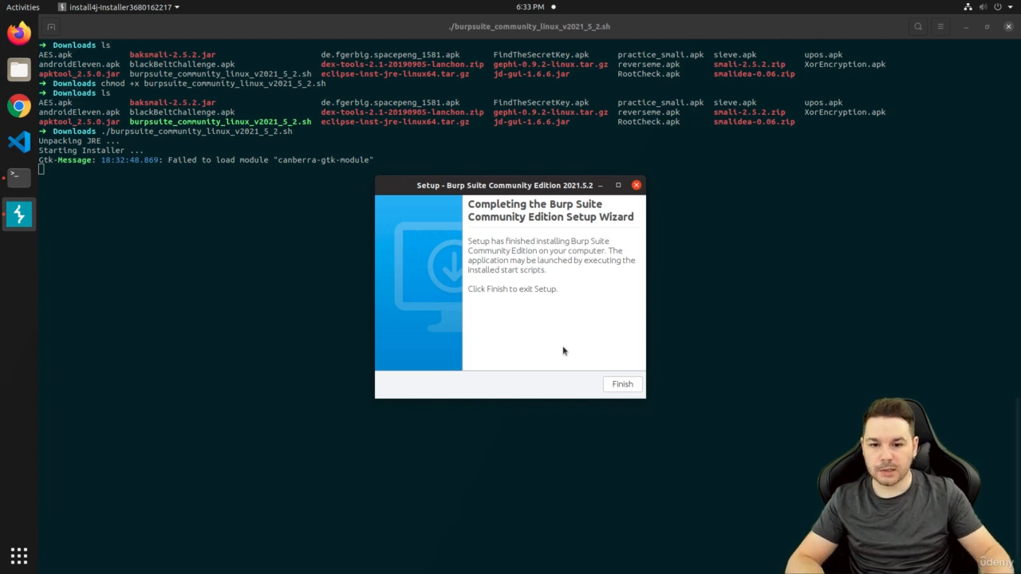
click(621, 385)
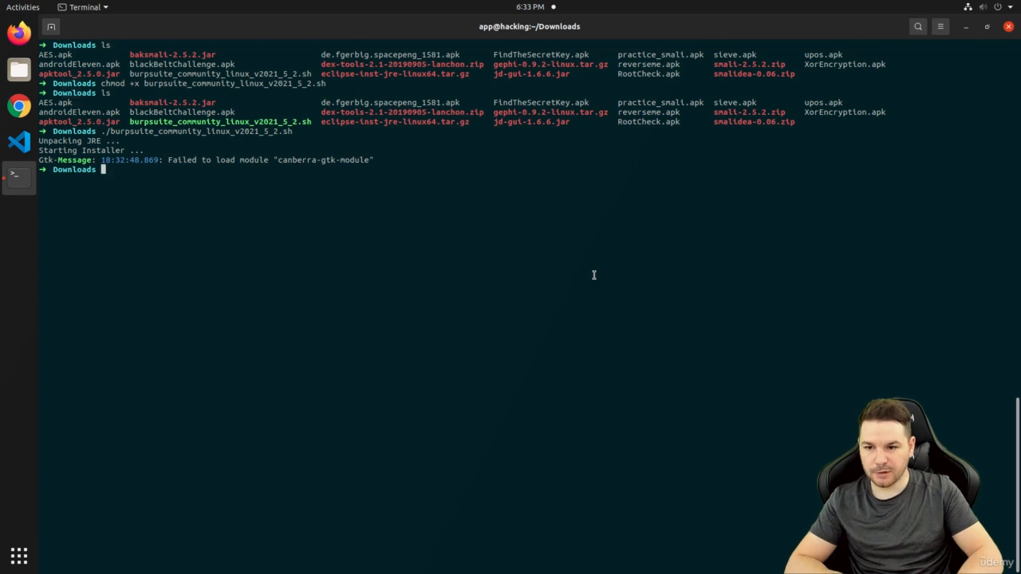
Clear the screen, move into ~/tools/BurpSuiteCommunity, and list the installed files
key(ctrl+l)
text(cd)
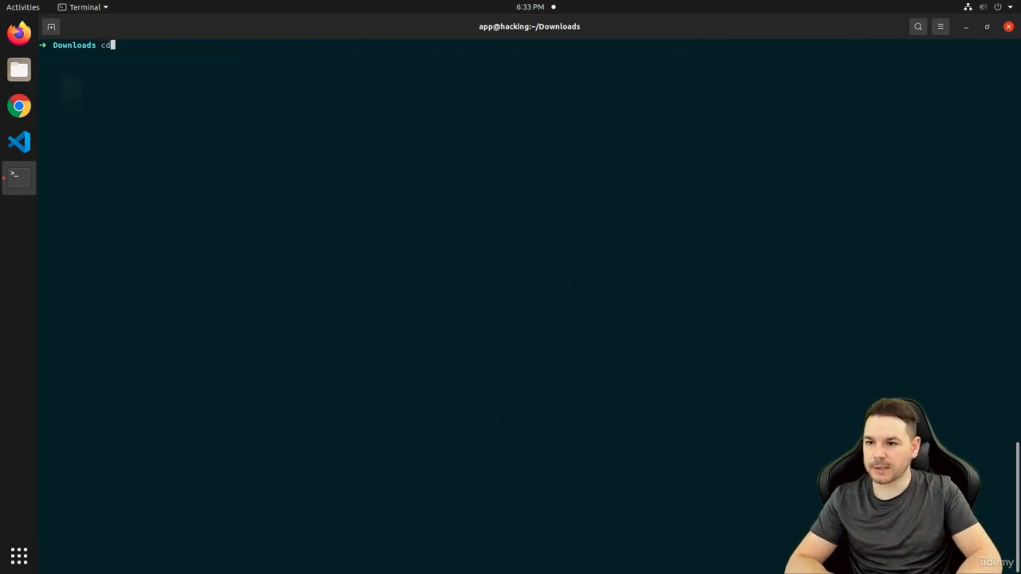
key(Return)
text(cd tools)
key(Return)
text(ls)
key(Return)
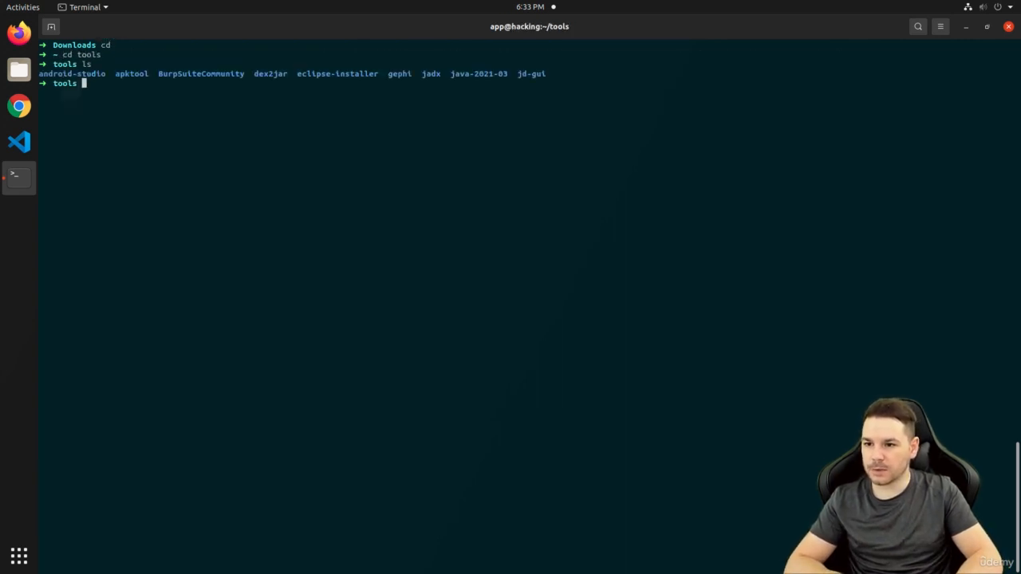
text(cd B)
key(Tab)
key(Return)
text(ls)
key(Return)
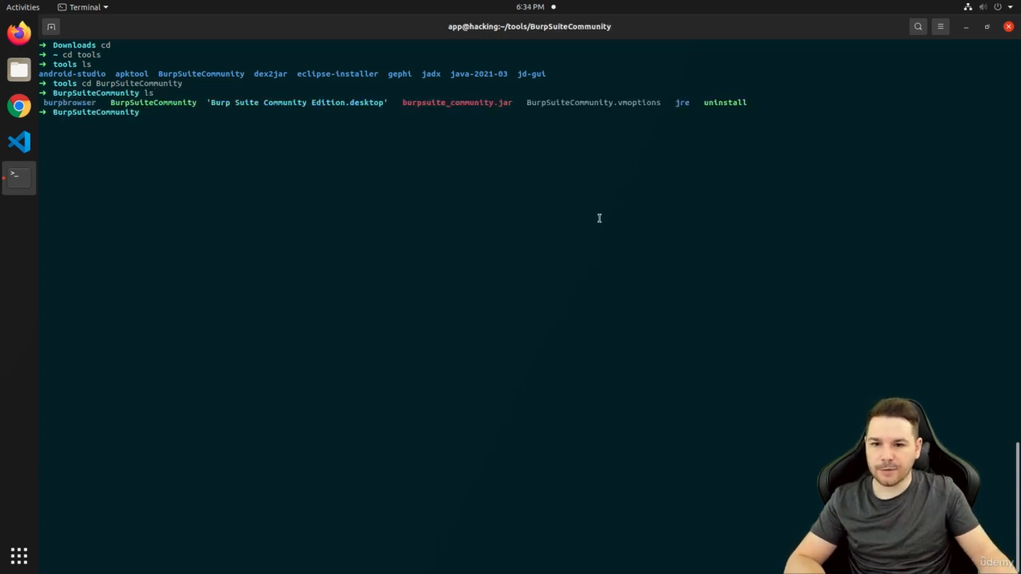
Highlight the bundled jre folder and burpsuite_community.jar, then abandon a java -jar command
double_click(682, 103)
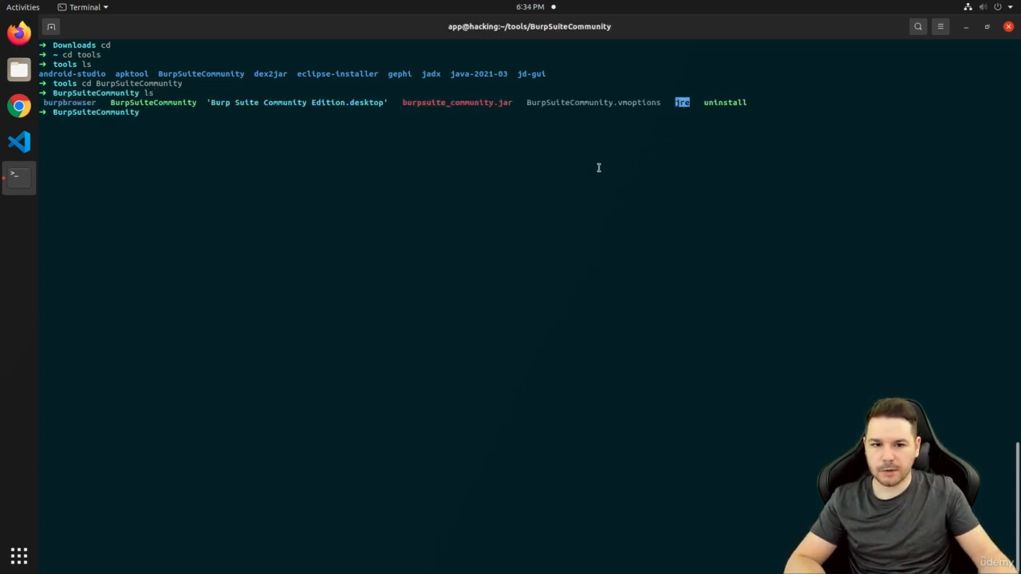
click(339, 136)
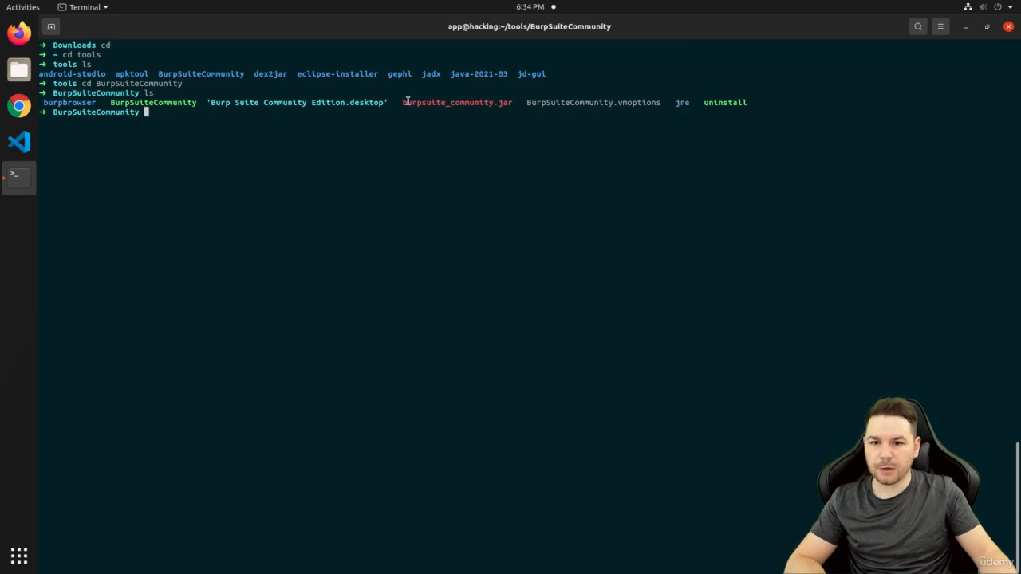
drag(403, 102, 512, 103)
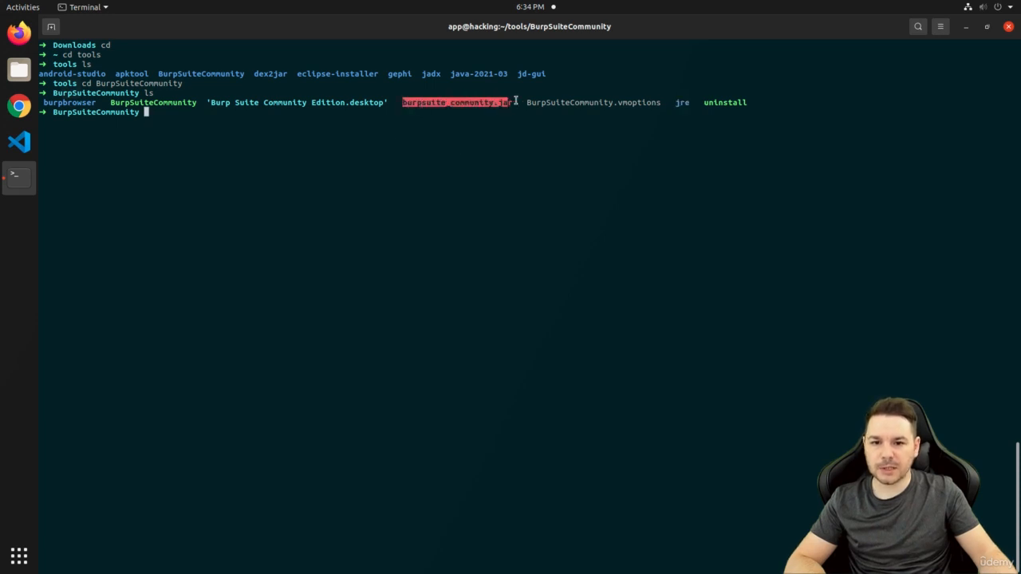
click(520, 159)
text(java -jar burps)
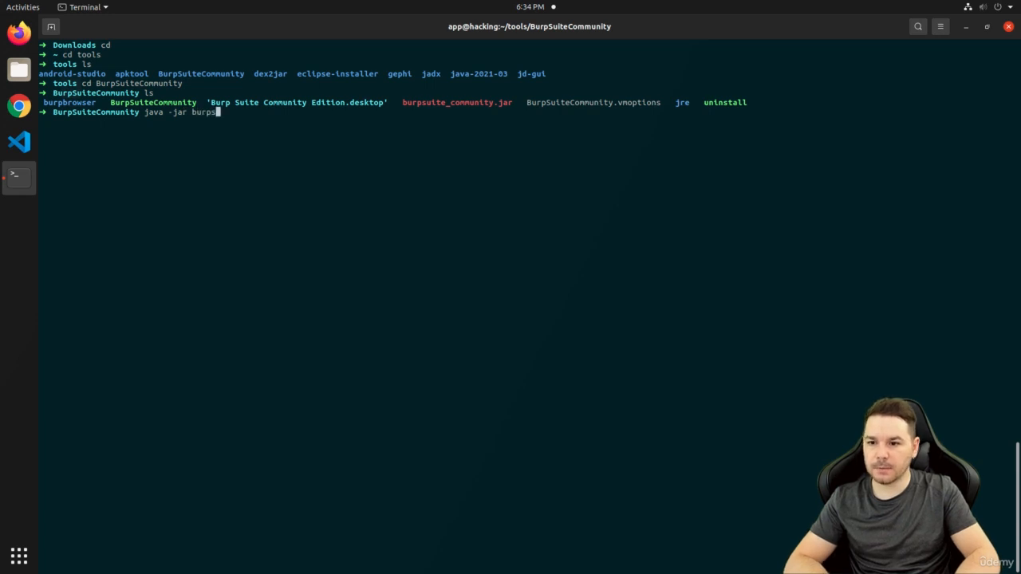
key(Tab)
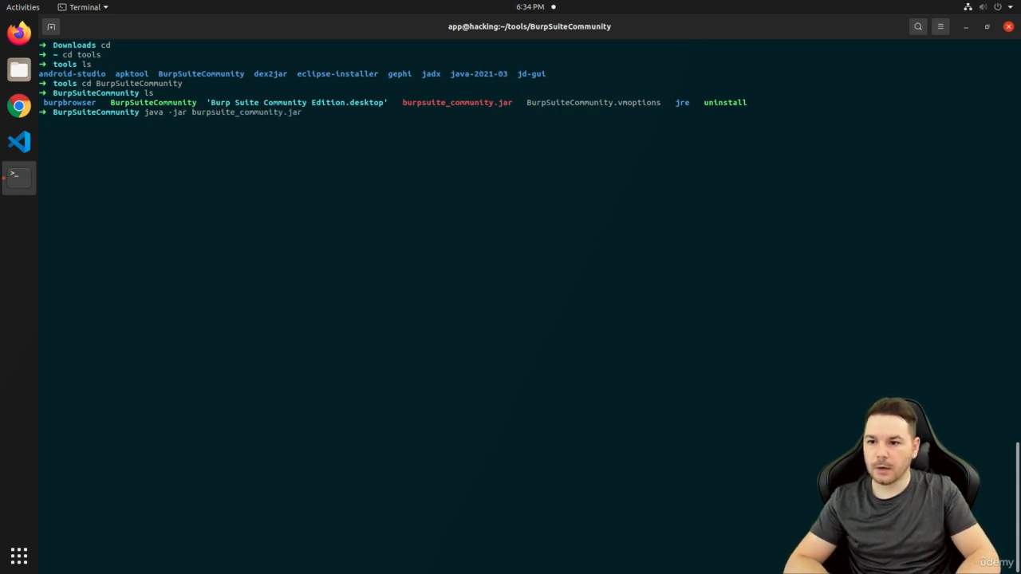
double_click(181, 102)
key(ctrl+c)
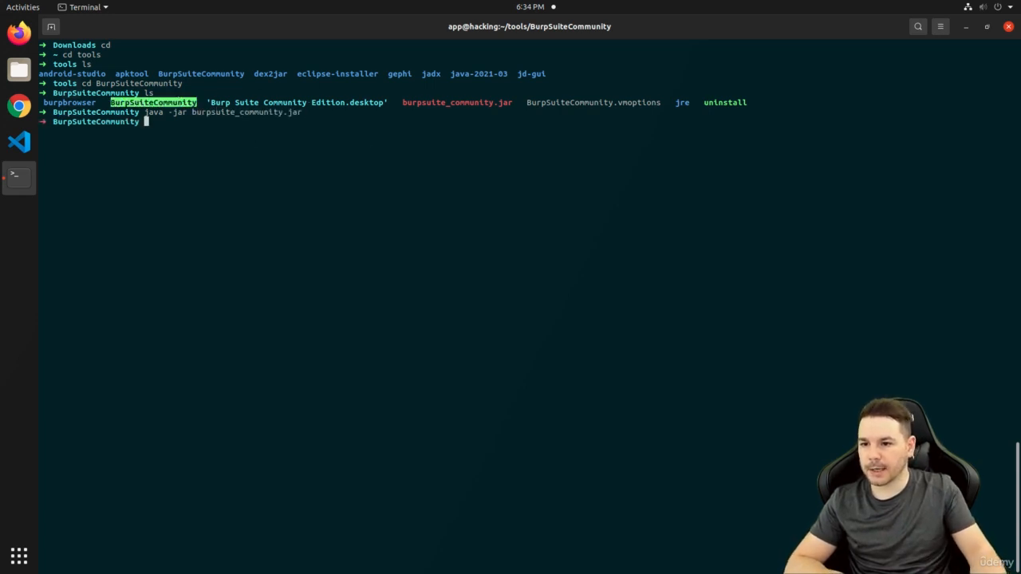
Identify BurpSuiteCommunity as a shell script, view it in vim, then type ./BurpSuiteCommunity
text(file Burp)
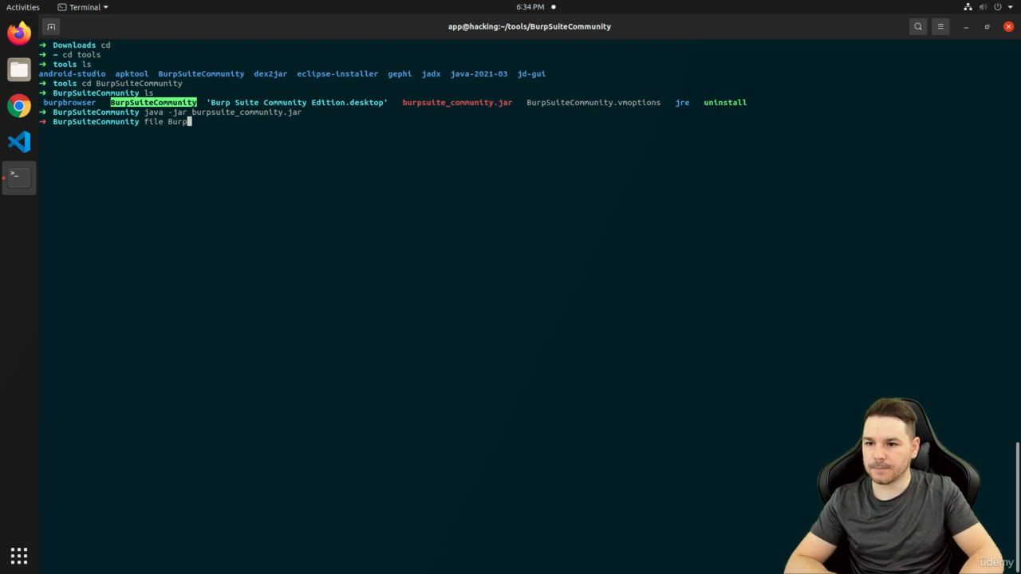
text(SuiteCo)
key(Tab)
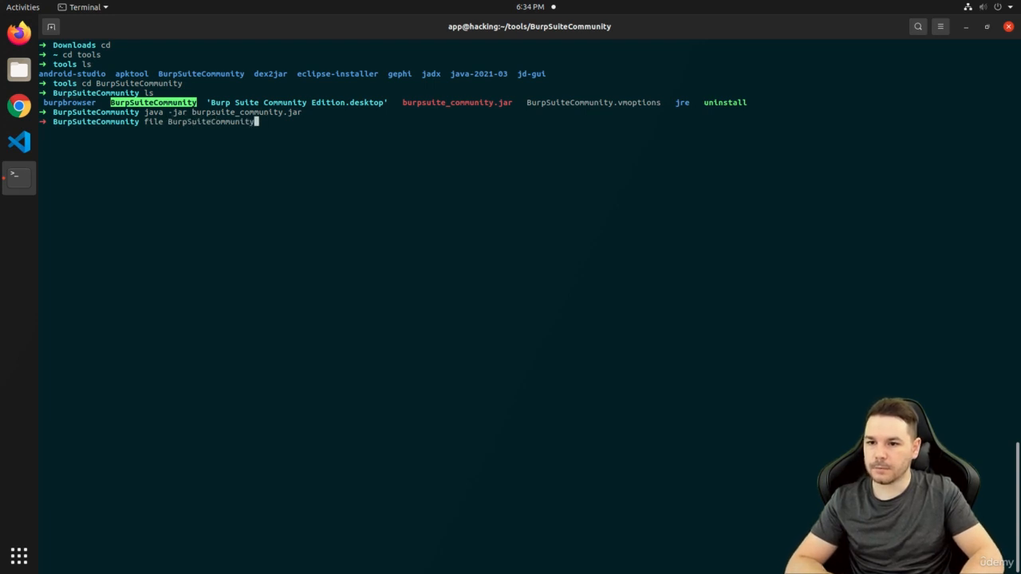
key(Return)
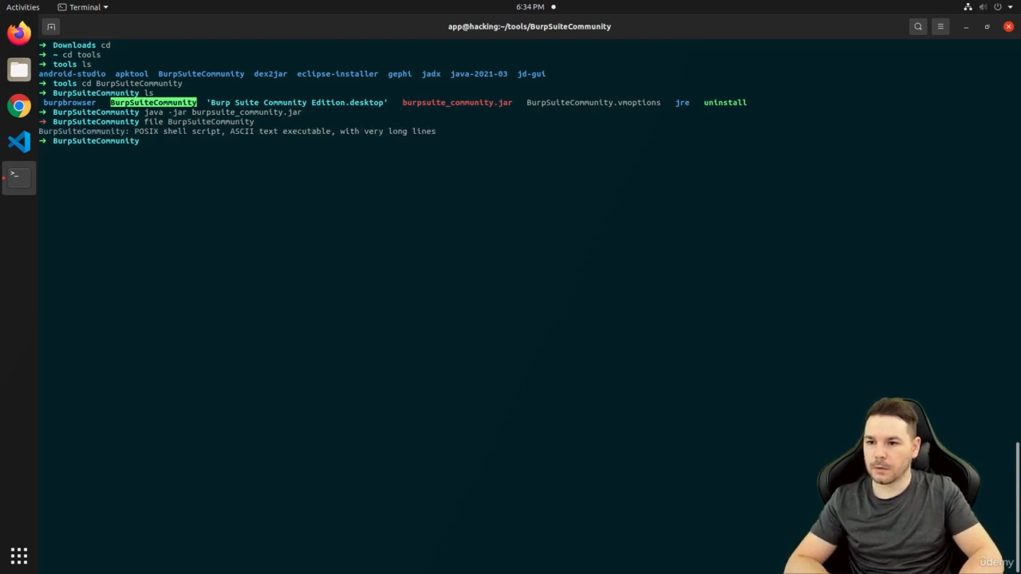
text(vim BurpSuiteCom)
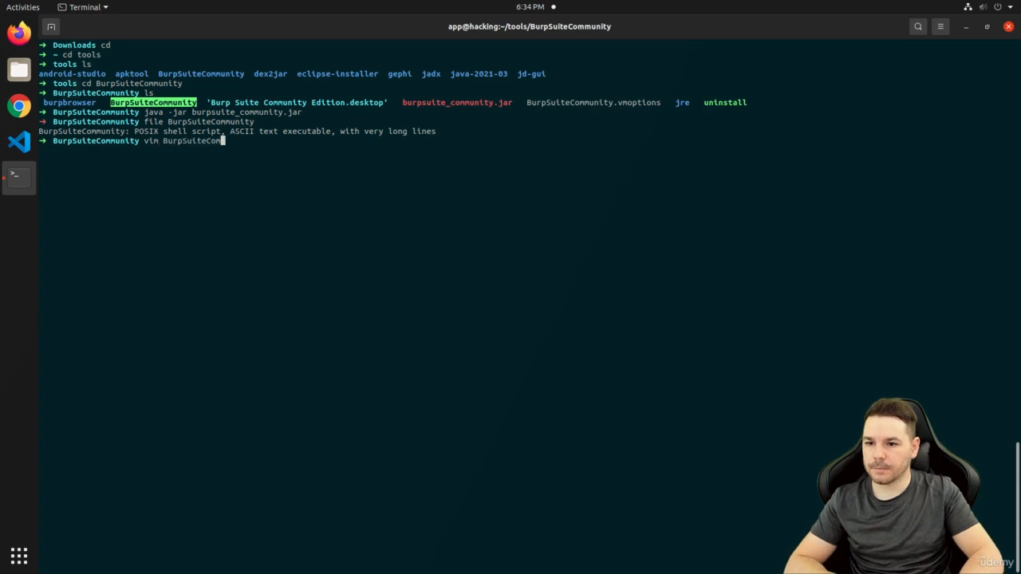
key(Tab)
key(Return)
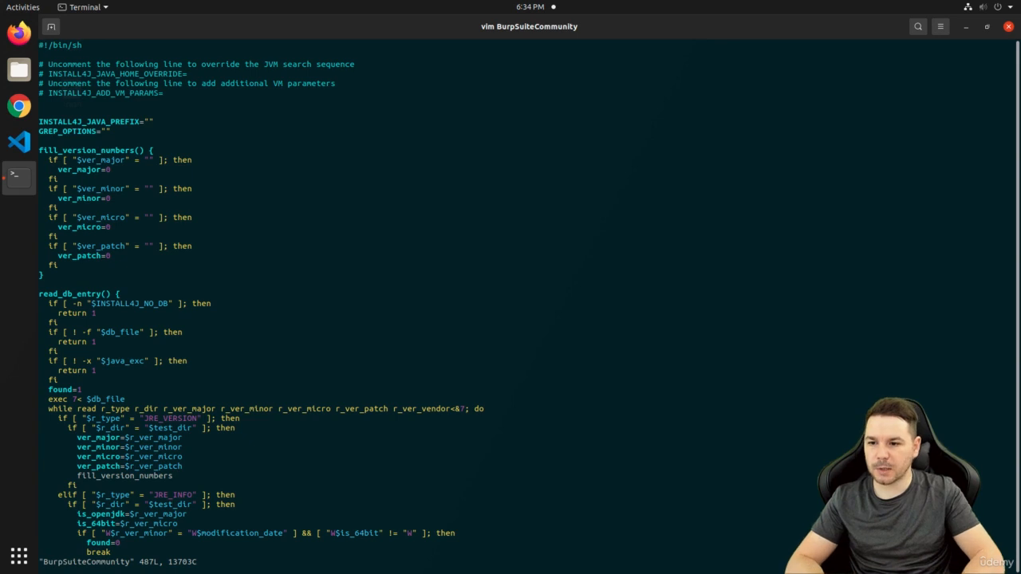
text(:q!)
key(Return)
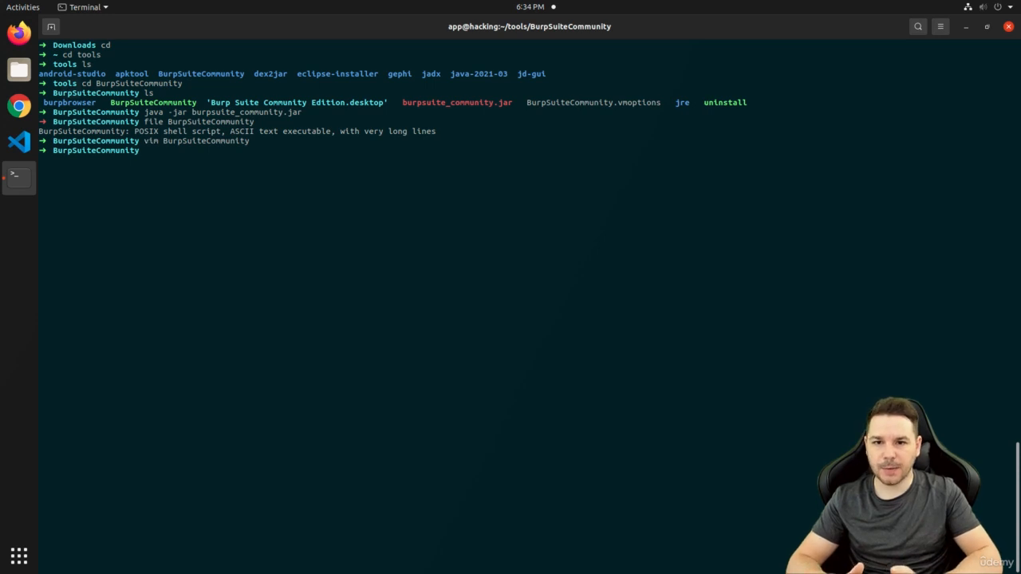
text(./)
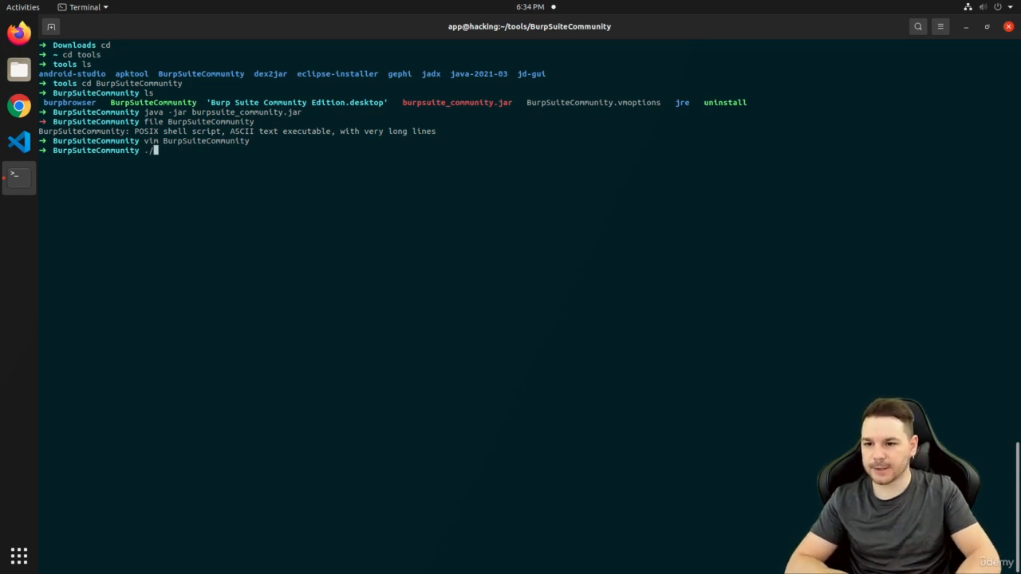
text(BurpSuiteCommunity)
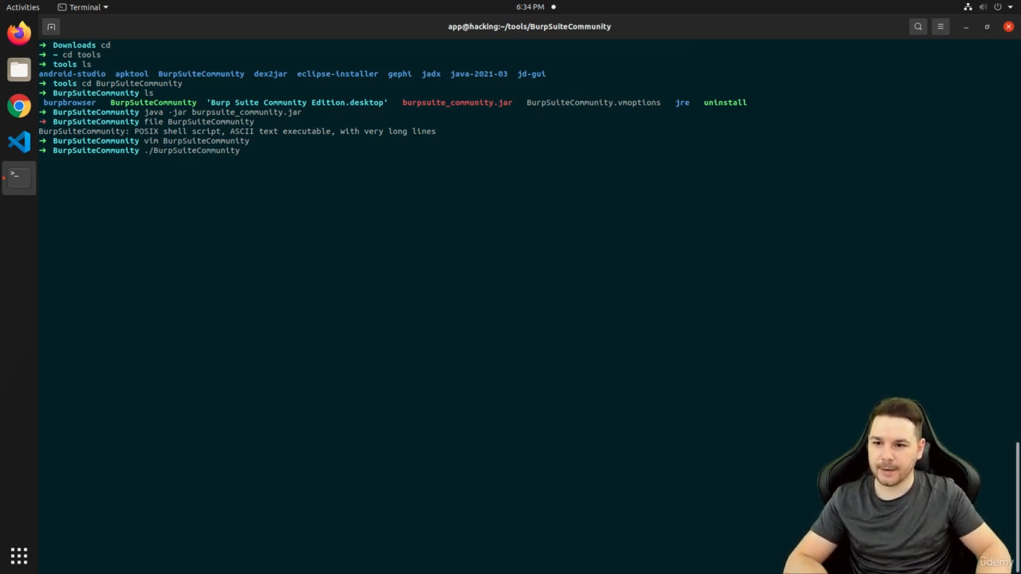
Run the BurpSuiteCommunity launcher and start a temporary project with Burp defaults
key(Return)
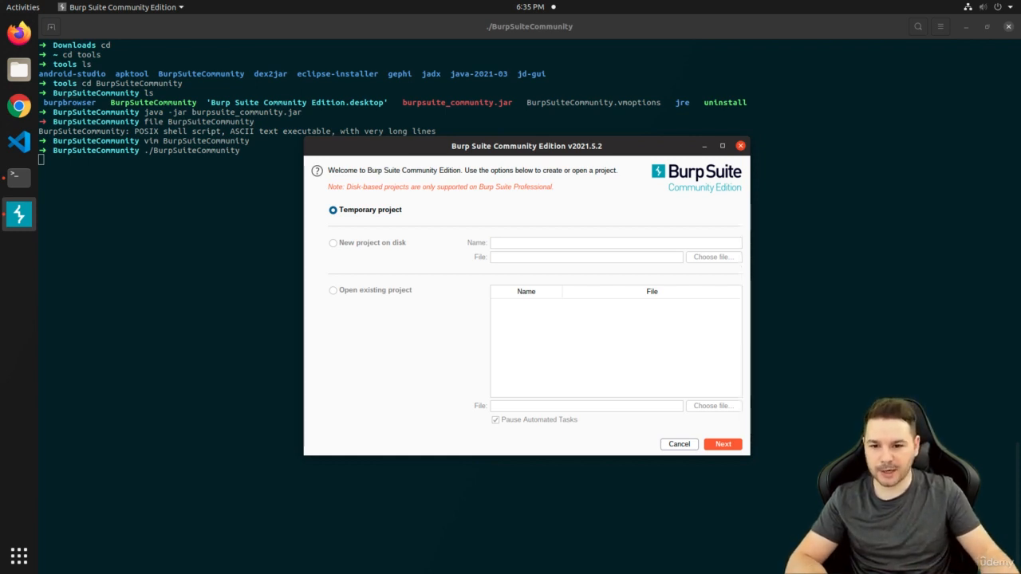
click(723, 443)
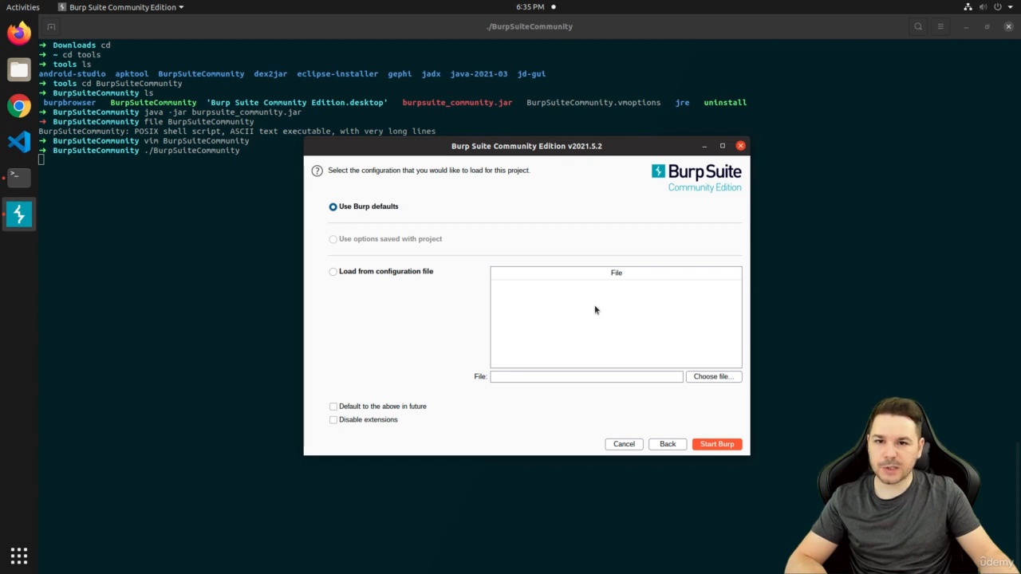
click(717, 447)
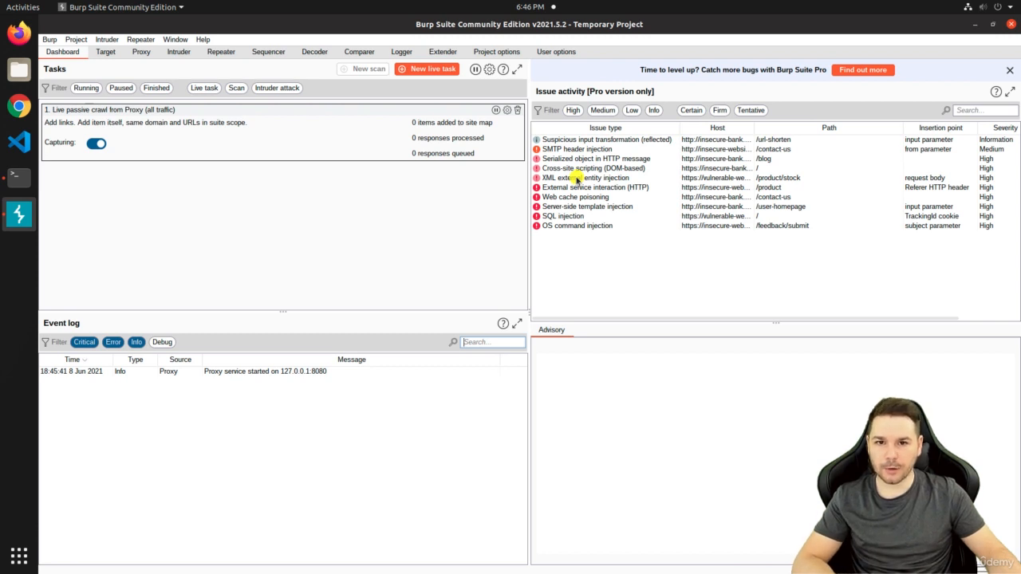
Close the 'Time to level up' banner so the Issue activity panels leave the Dashboard
click(1010, 69)
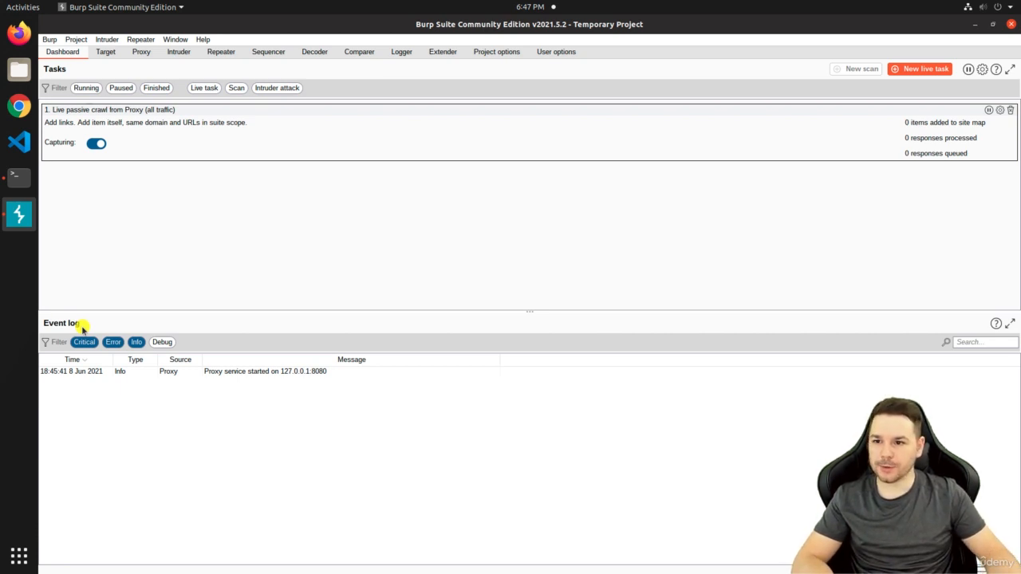
Go to Proxy Options and select the 127.0.0.1:8080 listener
click(142, 52)
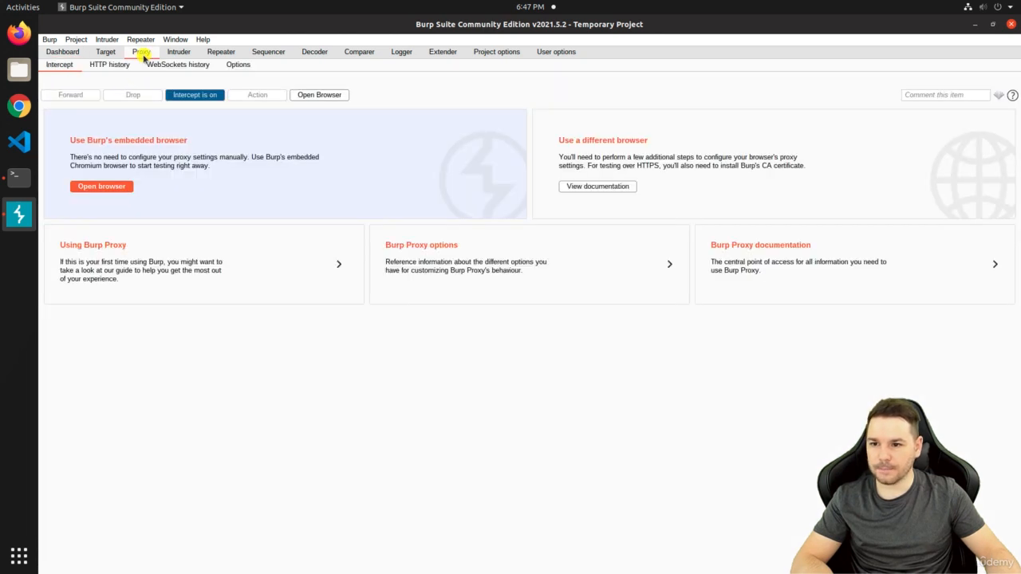
click(239, 66)
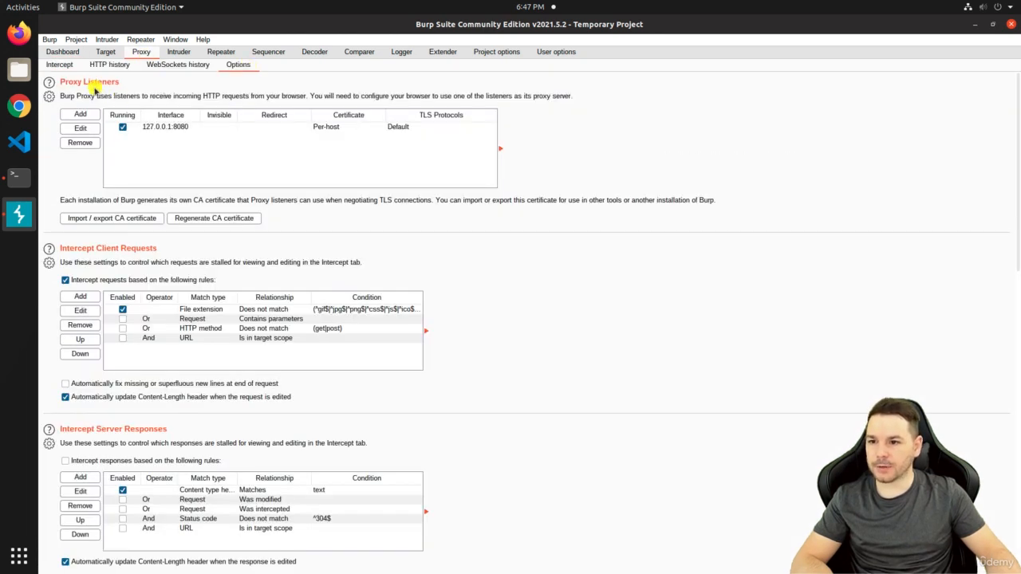
click(244, 128)
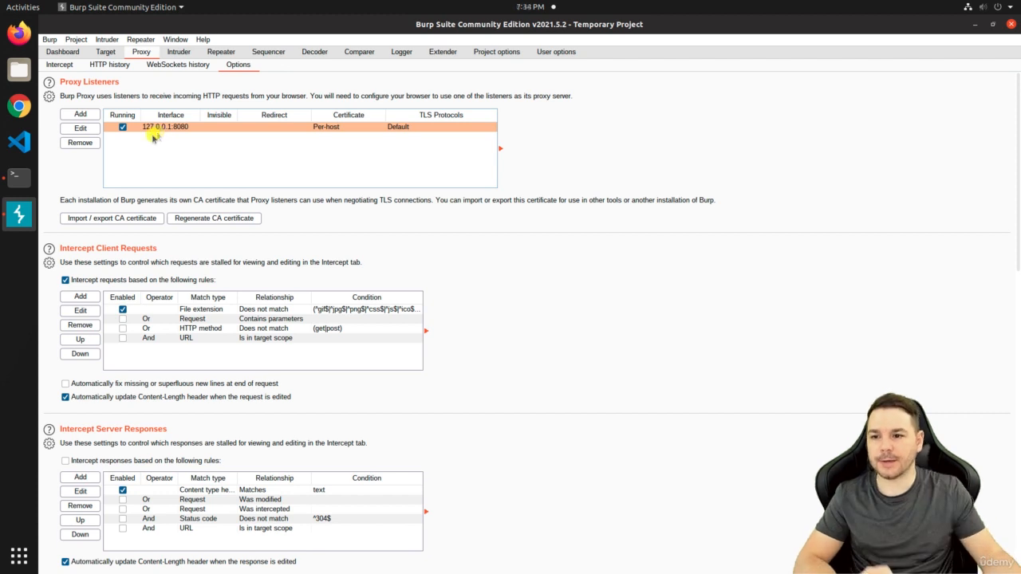
Edit that listener, switch it to Specific address, and list the addresses available for binding
click(83, 130)
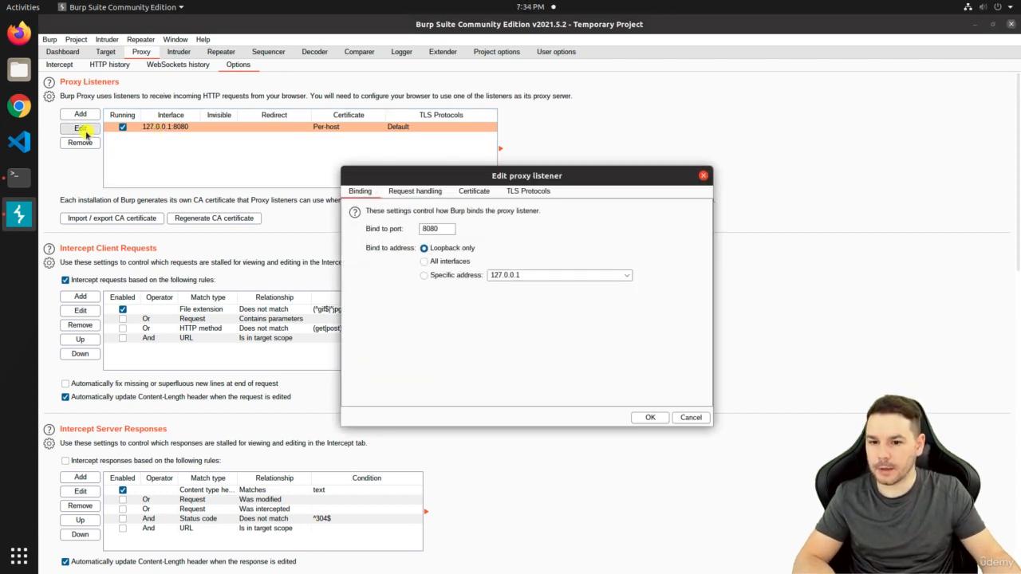
click(424, 275)
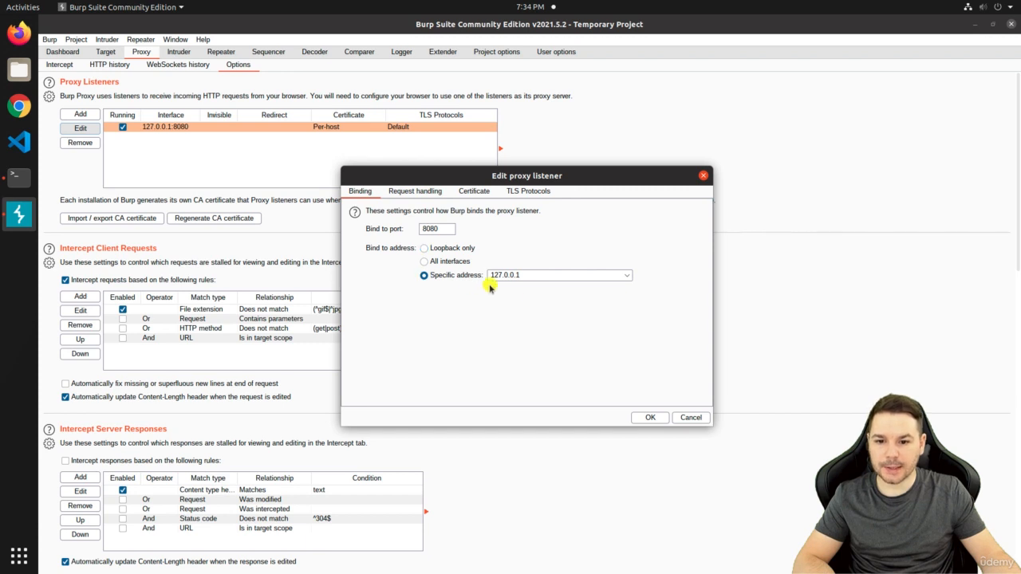
click(605, 275)
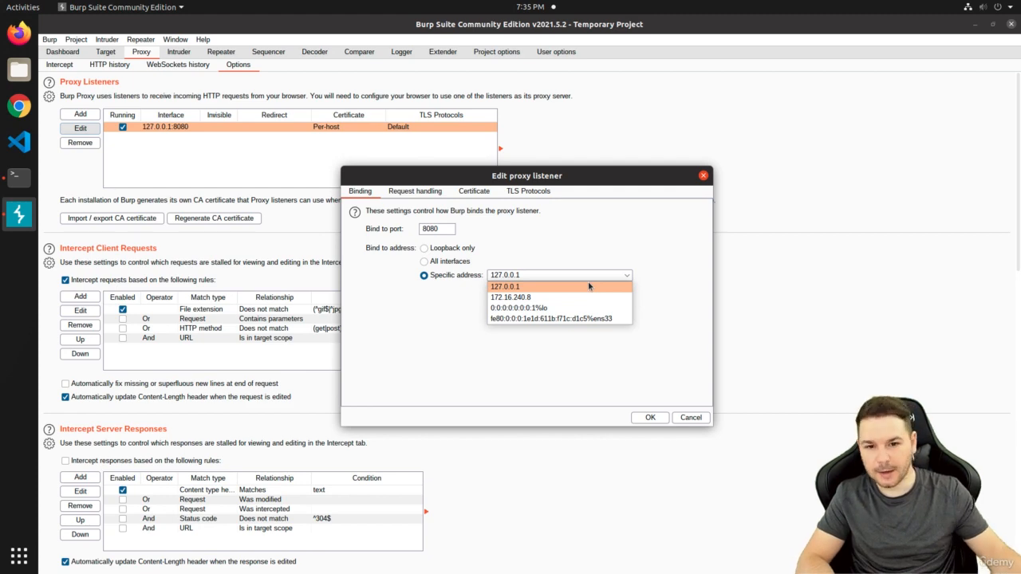
Cancel the listener editor and run watch ifconfig to find the interface at 10.42.0.1
click(700, 180)
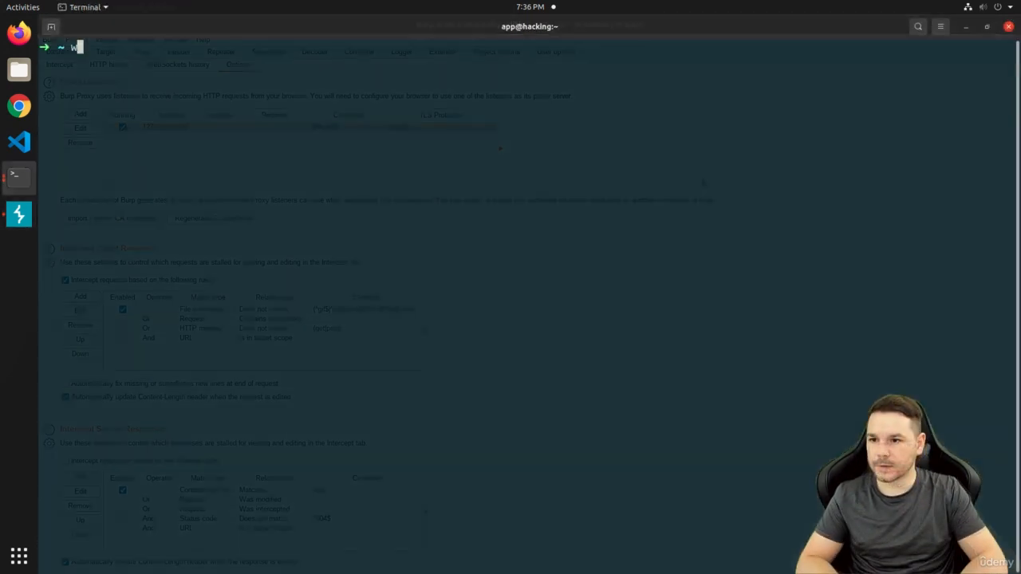
text(atch ifconfig)
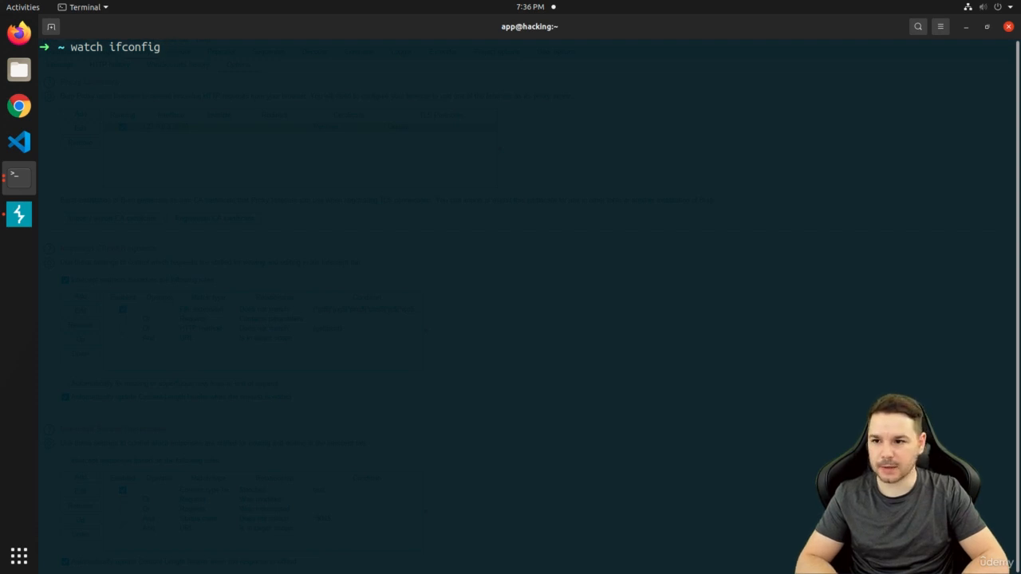
key(Return)
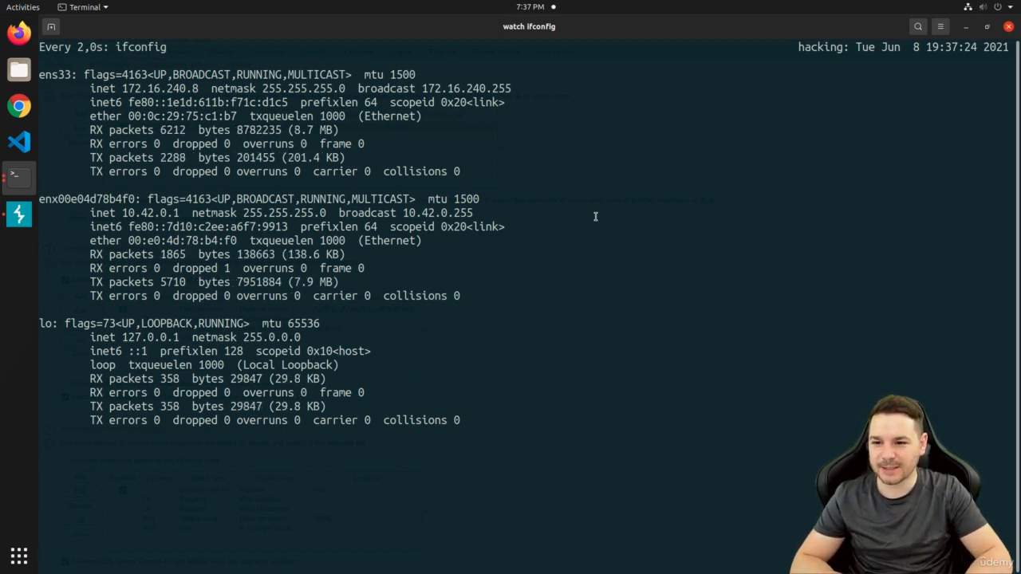
Stop the ifconfig watch and exit the terminal
key(ctrl+c)
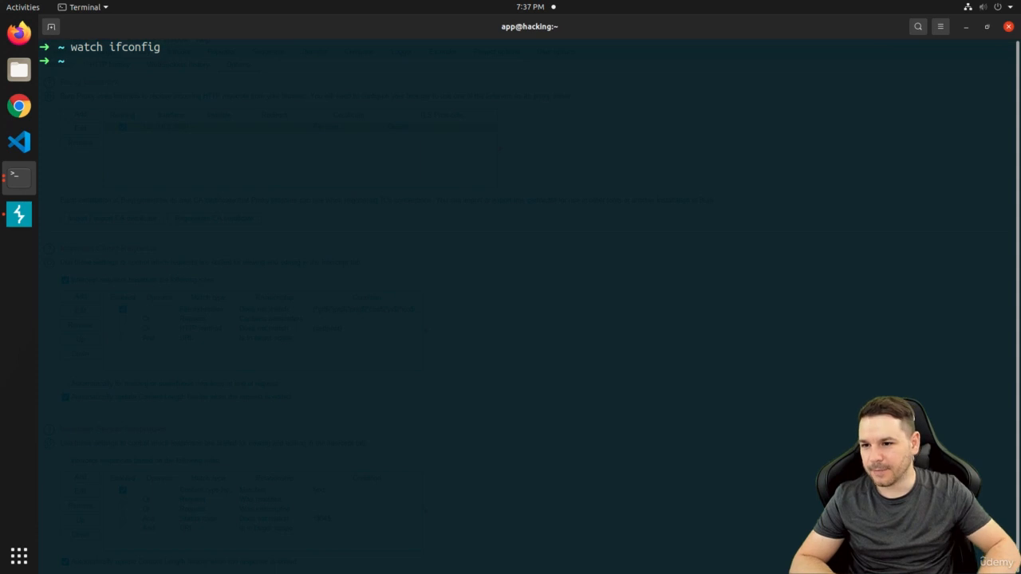
text(exit)
key(Return)
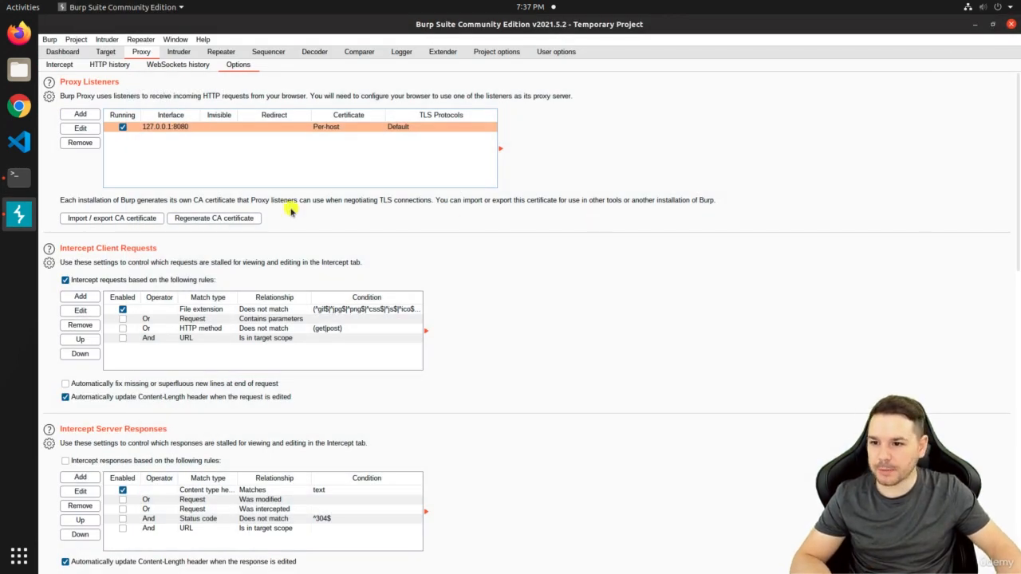
Rebind the proxy listener to specific address 10.42.0.1 on port 8080
click(79, 128)
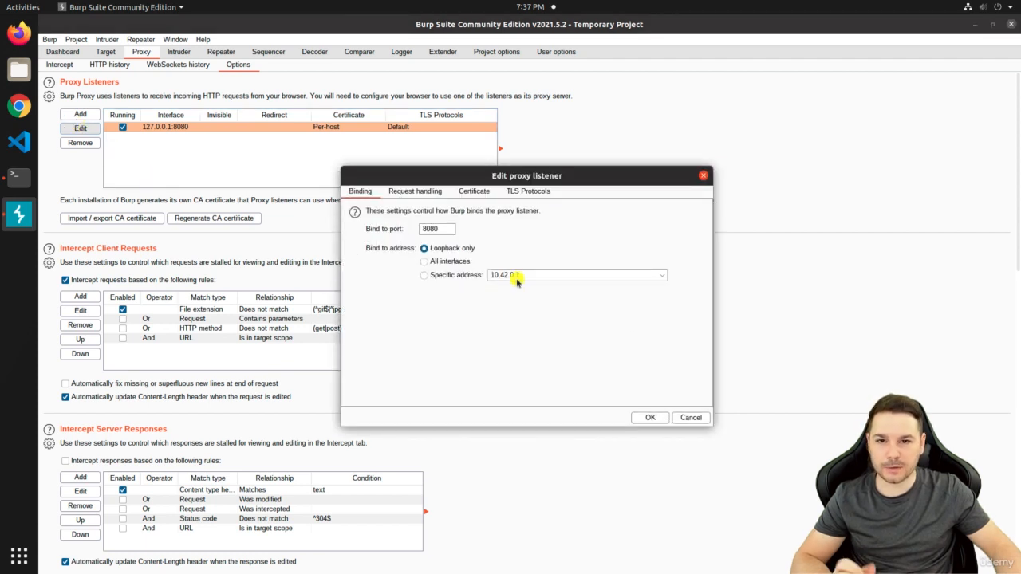
click(430, 276)
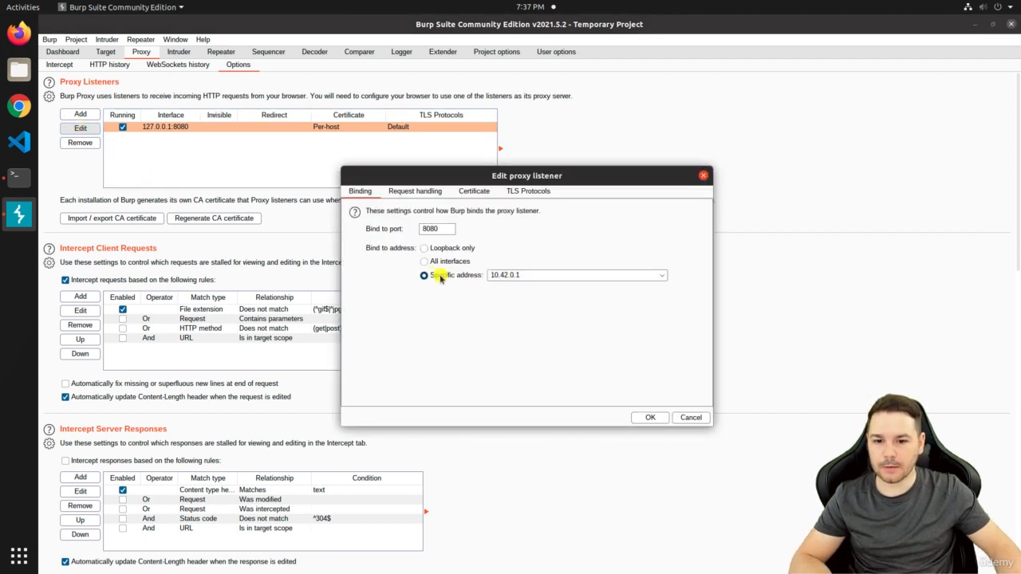
click(646, 418)
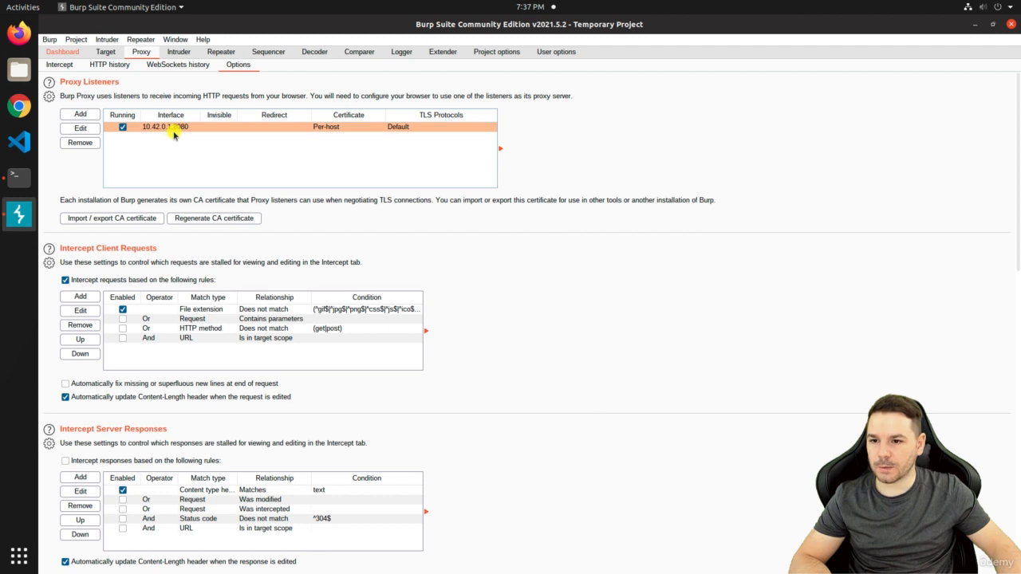
Confirm in the Dashboard event log that the proxy started on 10.42.0.1:8080, then return to Proxy
click(63, 53)
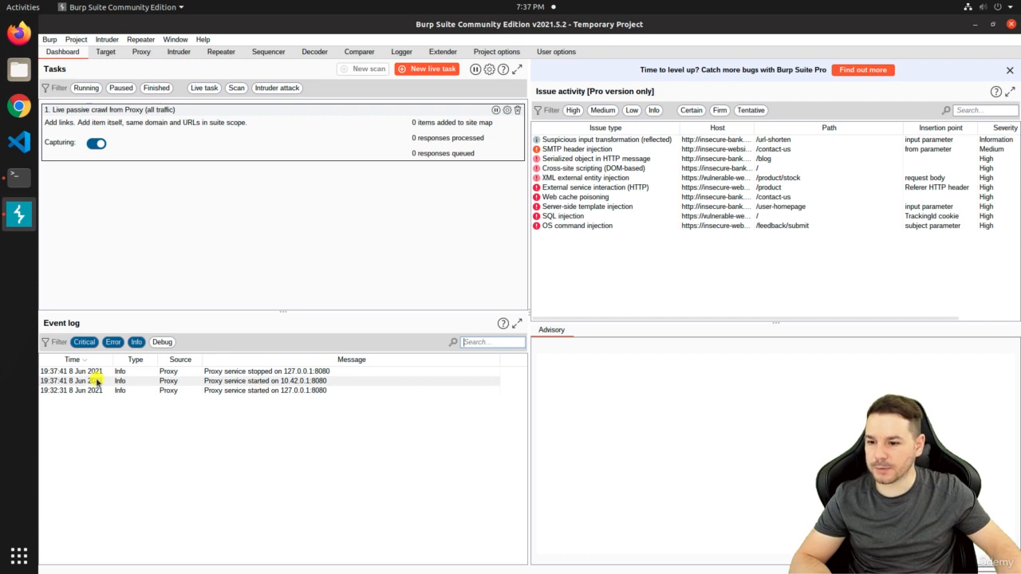
click(282, 383)
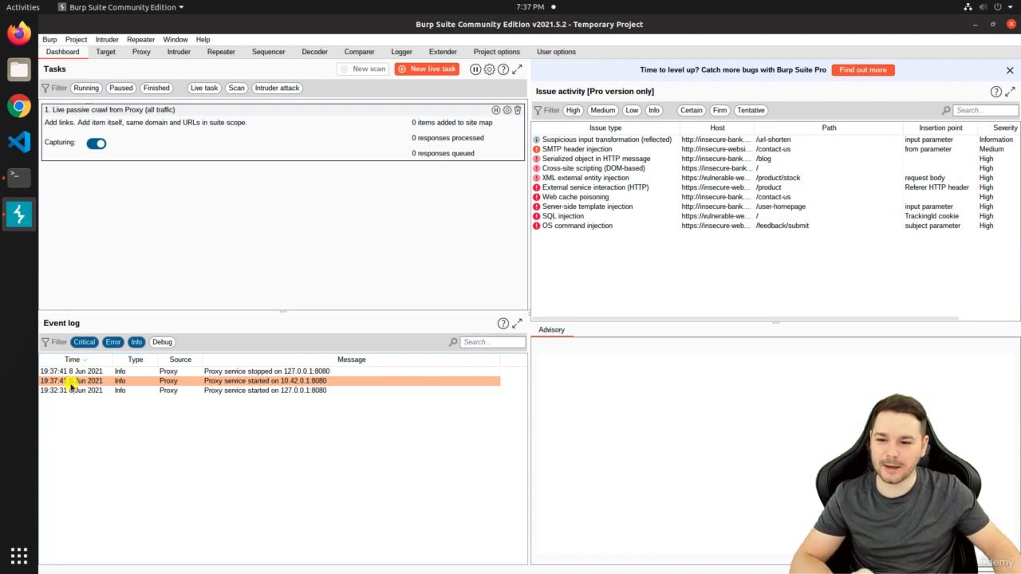
click(143, 52)
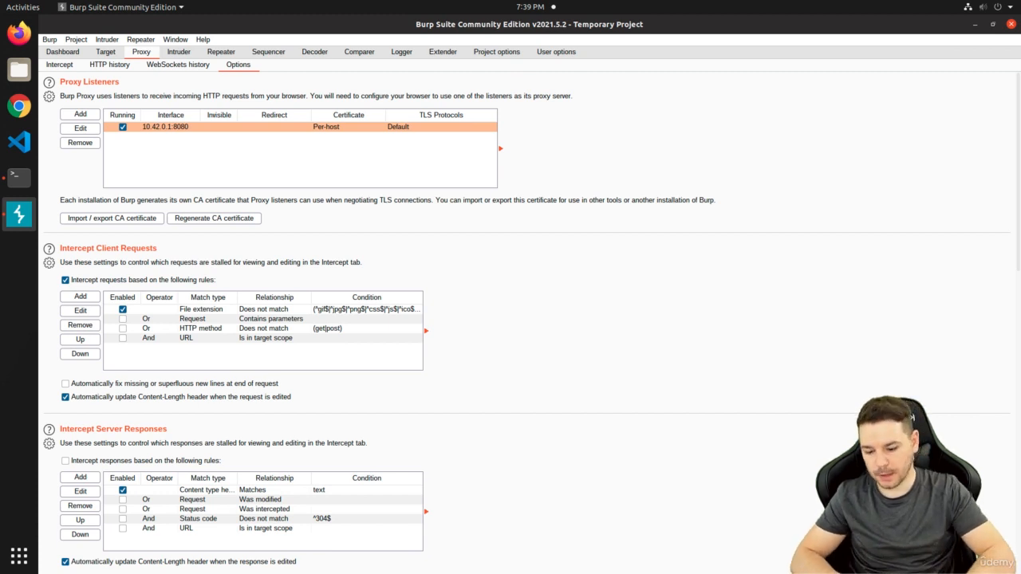
In a new maximized terminal, read /proc/sys/net/ipv4/ip_forward, which shows 1
key(ctrl+alt+t)
key(super+Up)
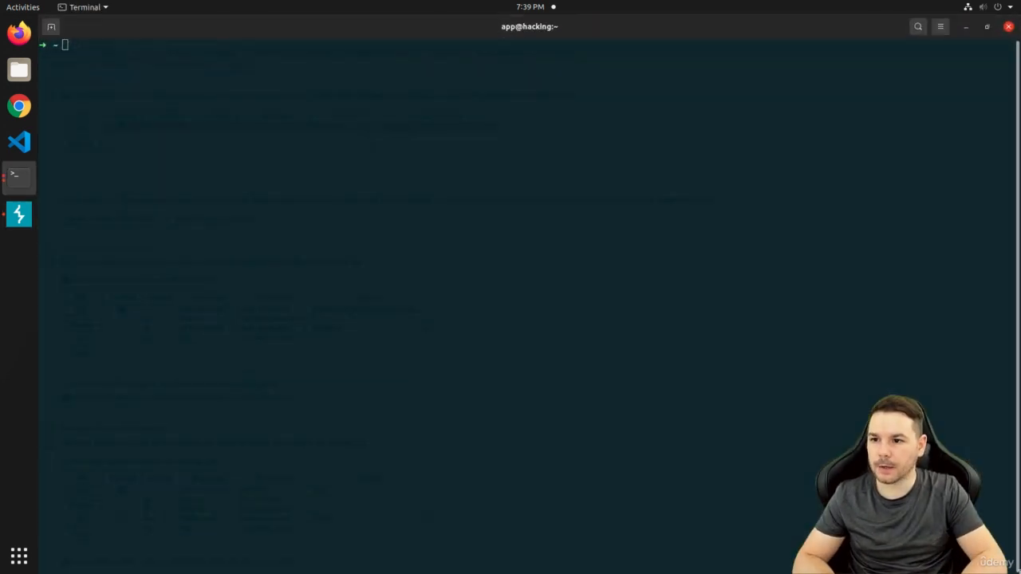
text(cat /)
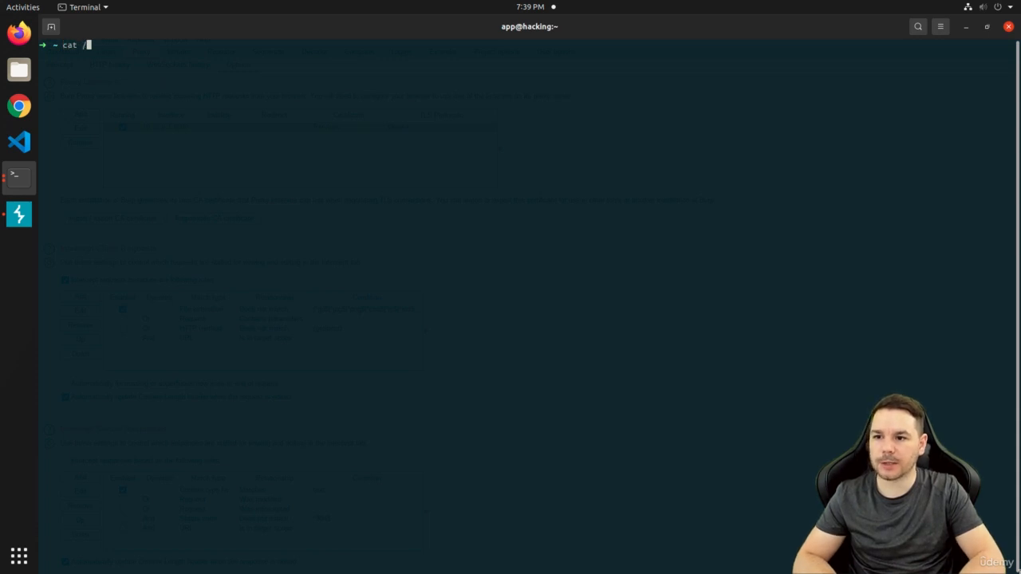
text(proc/sys/net)
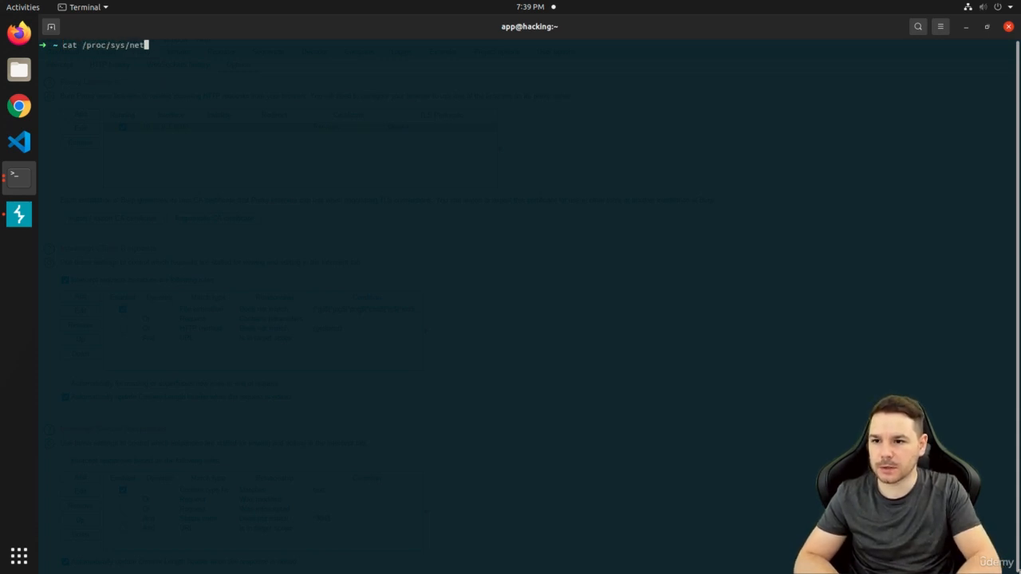
text(/ipv4/ip_forward)
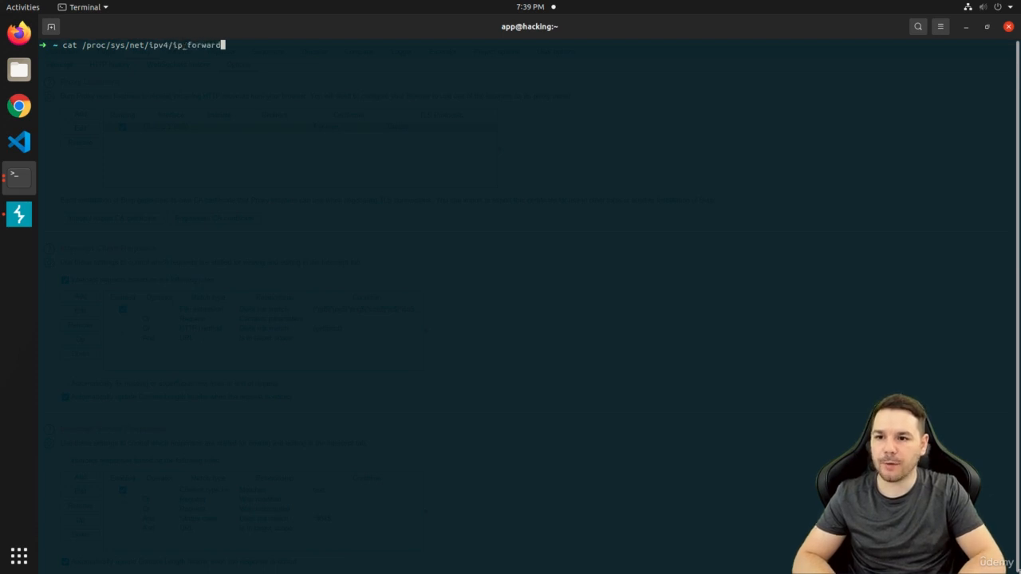
key(Return)
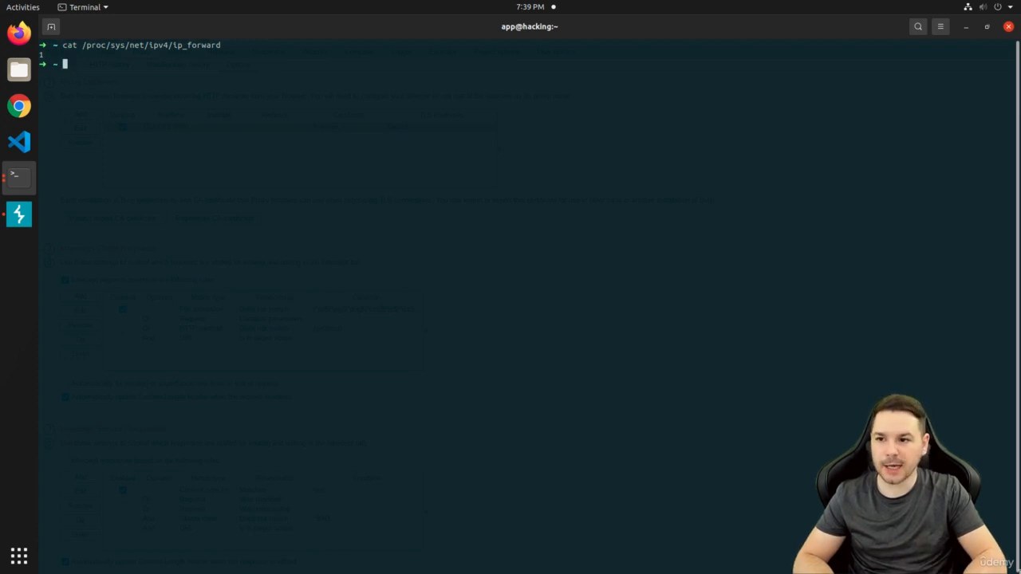
Become root with sudo su and the account password, then begin typing echo "1"
text(sudo su)
key(Return)
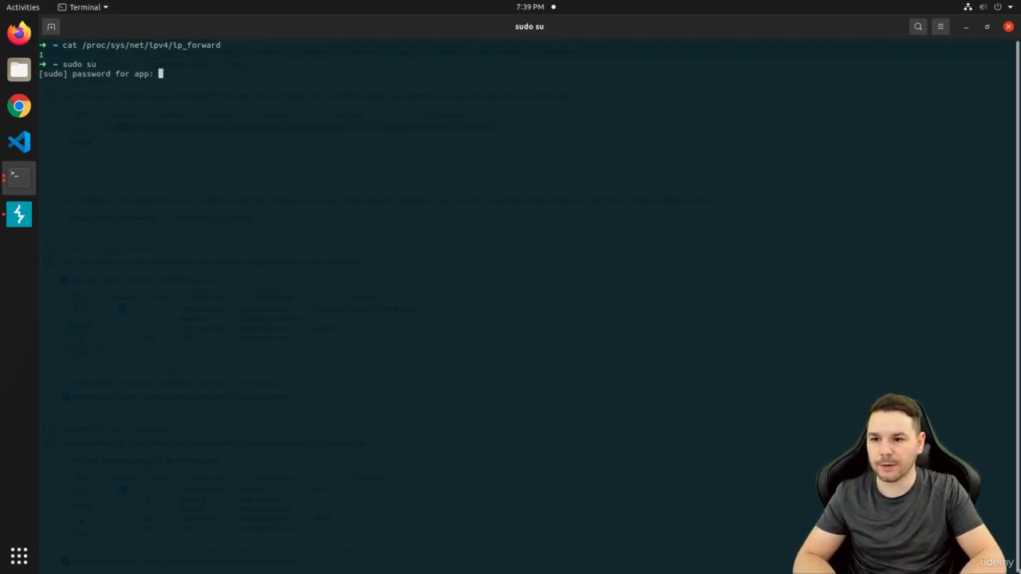
key(Return)
text(echo )
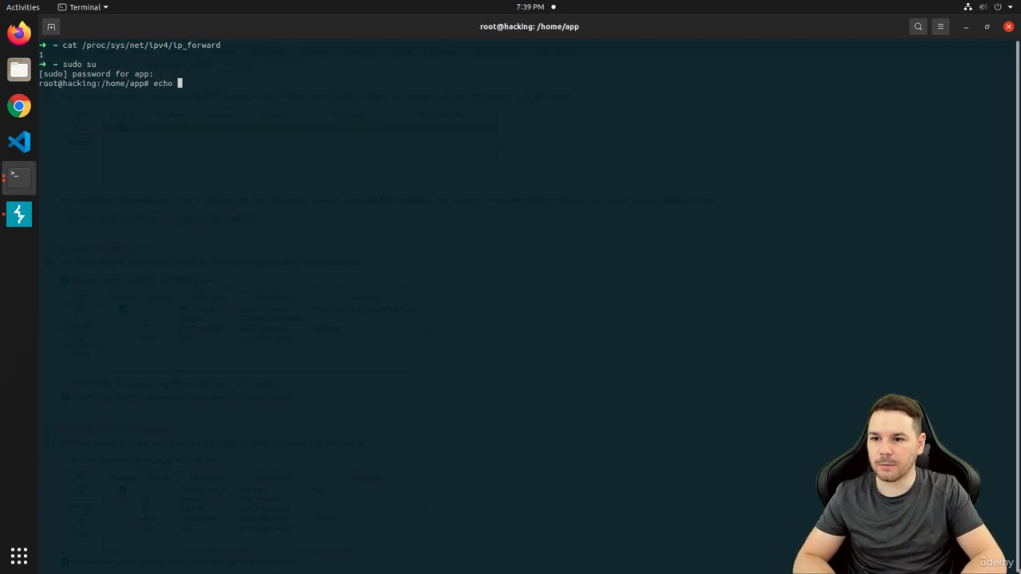
text("1")
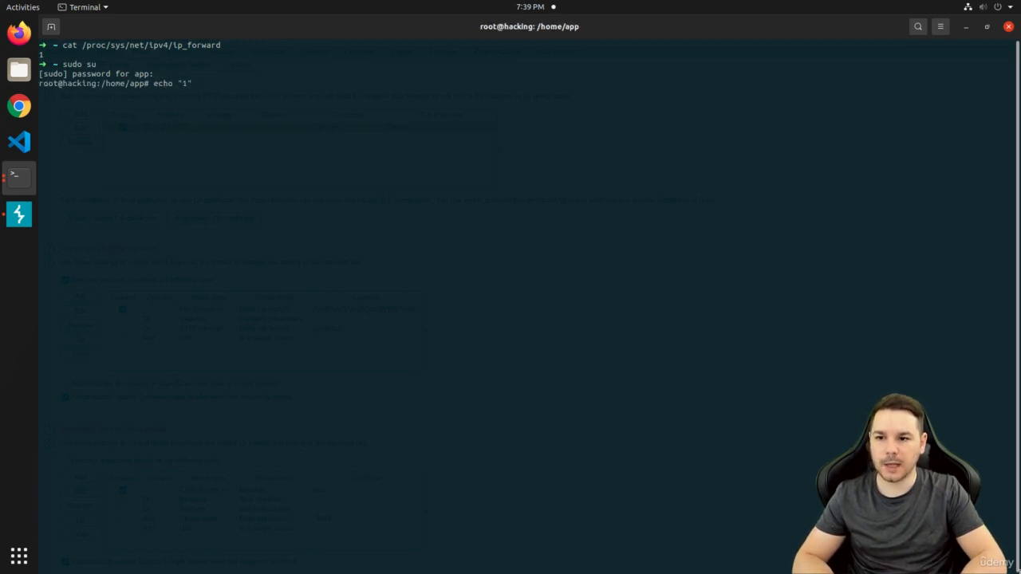
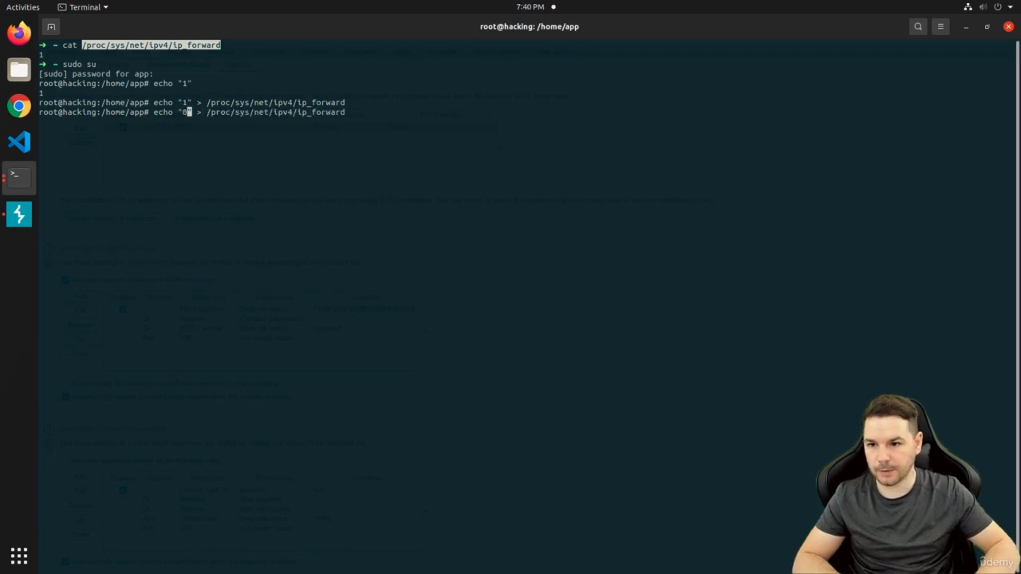
Write 0 to /proc/sys/net/ipv4/ip_forward and confirm with cat that it reads 0
key(Right)
key(Right)
key(Right)
key(Right)
key(Right)
key(Right)
key(Right)
key(Right)
key(Right)
key(Right)
key(Right)
key(Right)
key(Right)
key(Right)
key(Right)
key(Right)
key(Right)
key(Right)
key(Right)
key(Right)
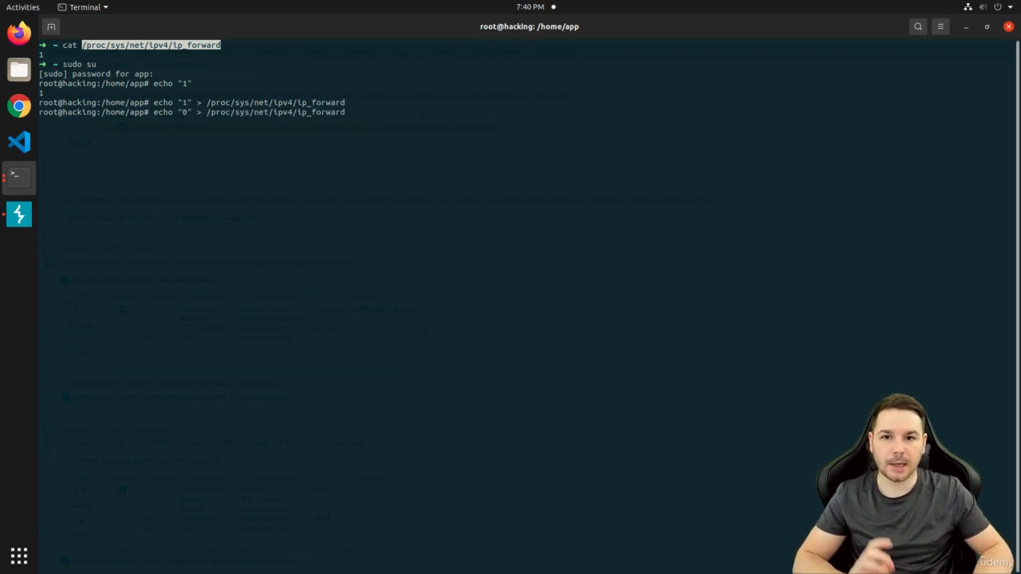
key(Return)
text(c)
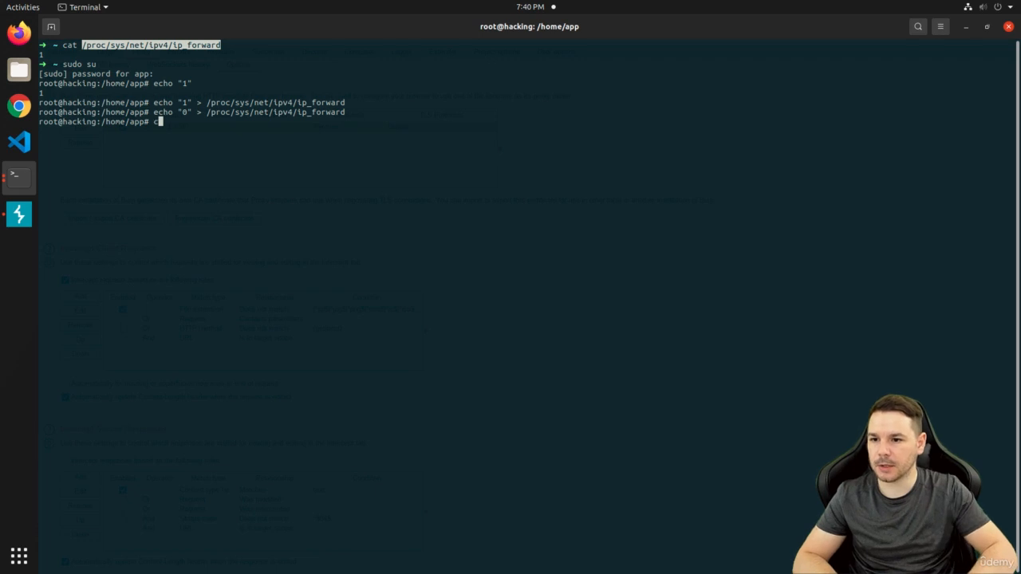
text(at)
double_click(337, 112)
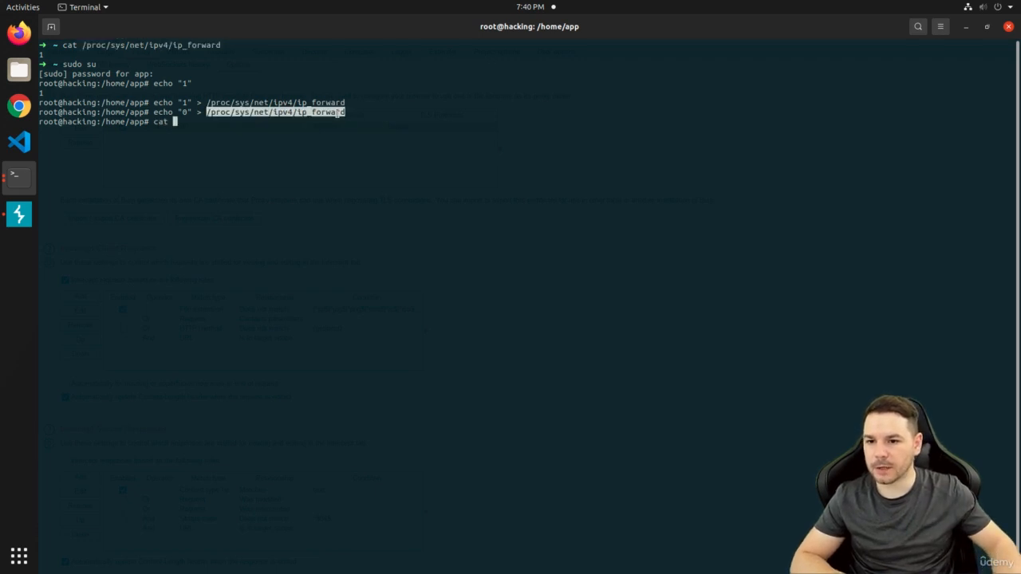
middle_click(337, 113)
key(Return)
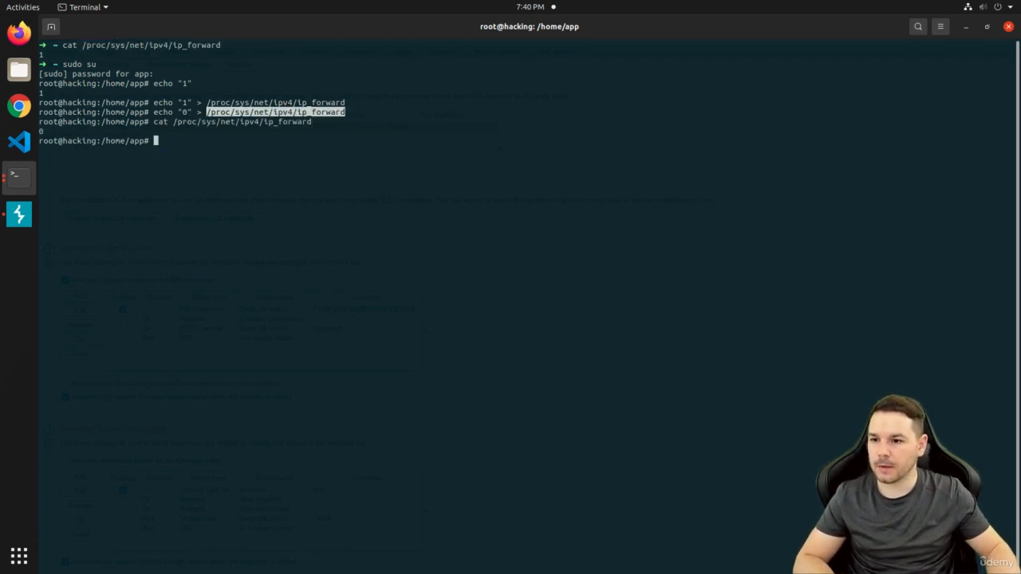
click(68, 136)
triple_click(68, 136)
click(341, 152)
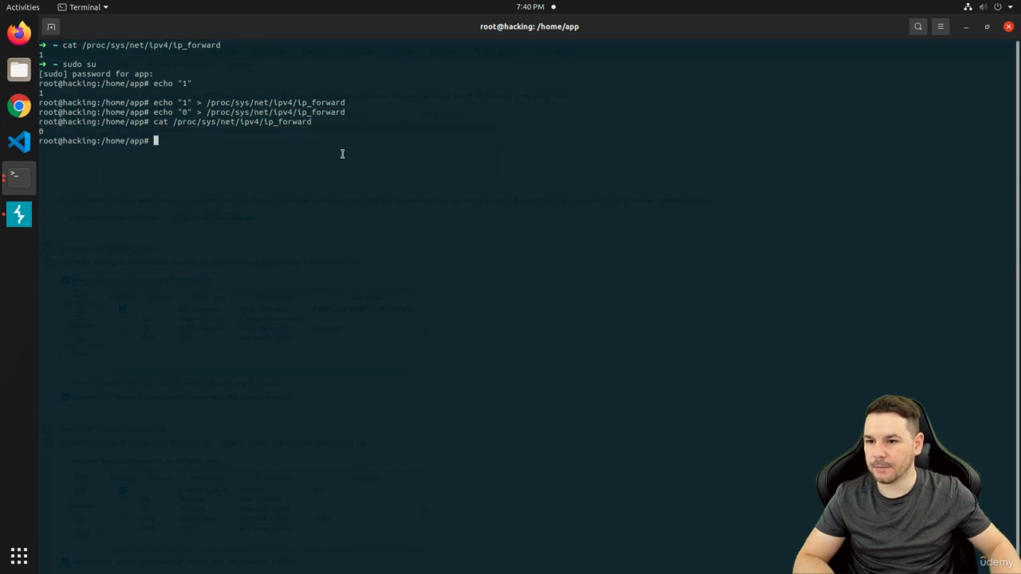
Write 1 back to ip_forward to re-enable forwarding and confirm it reads 1
key(Up)
key(Up)
key(Up)
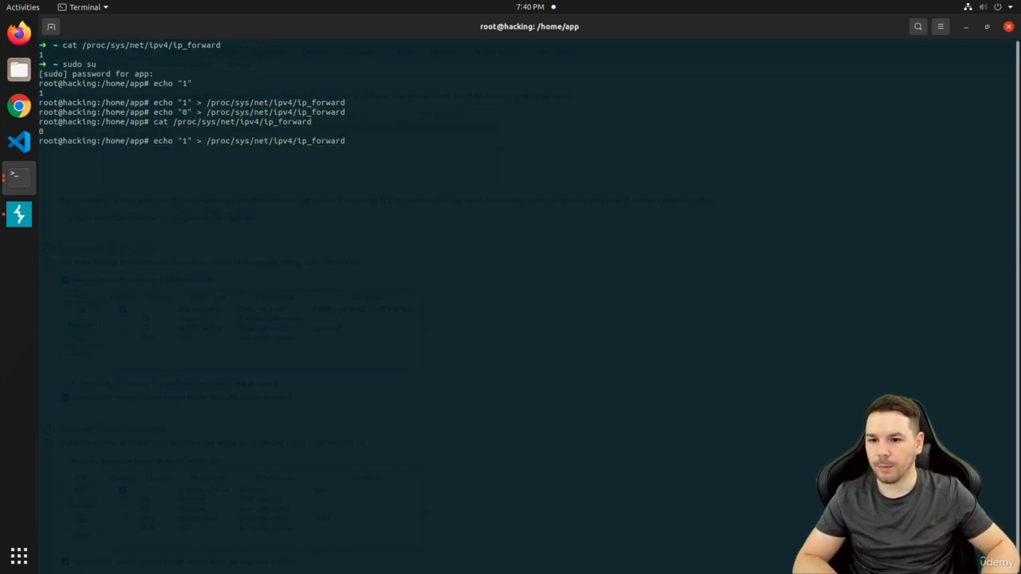
key(Return)
key(Up)
key(Up)
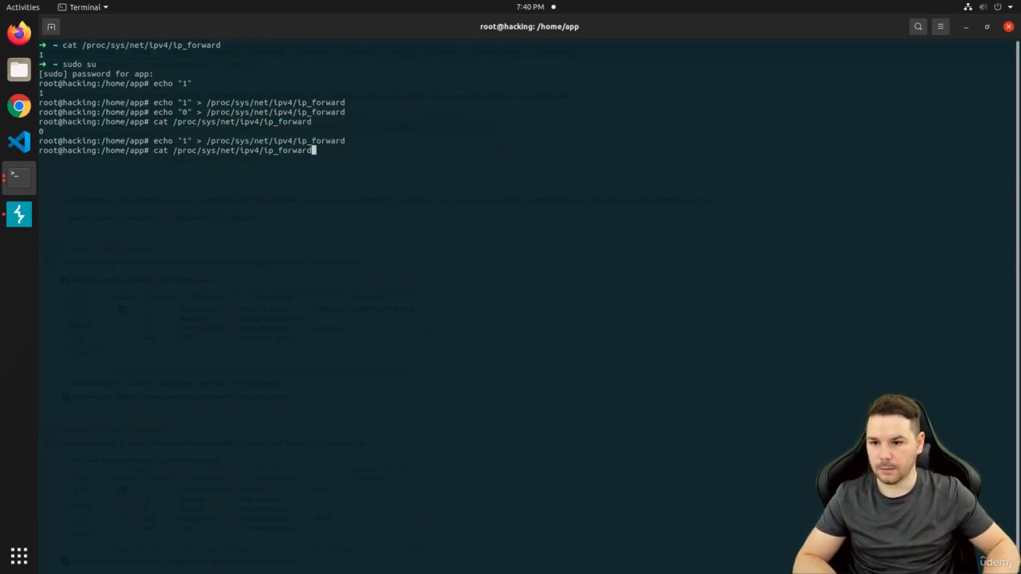
key(Return)
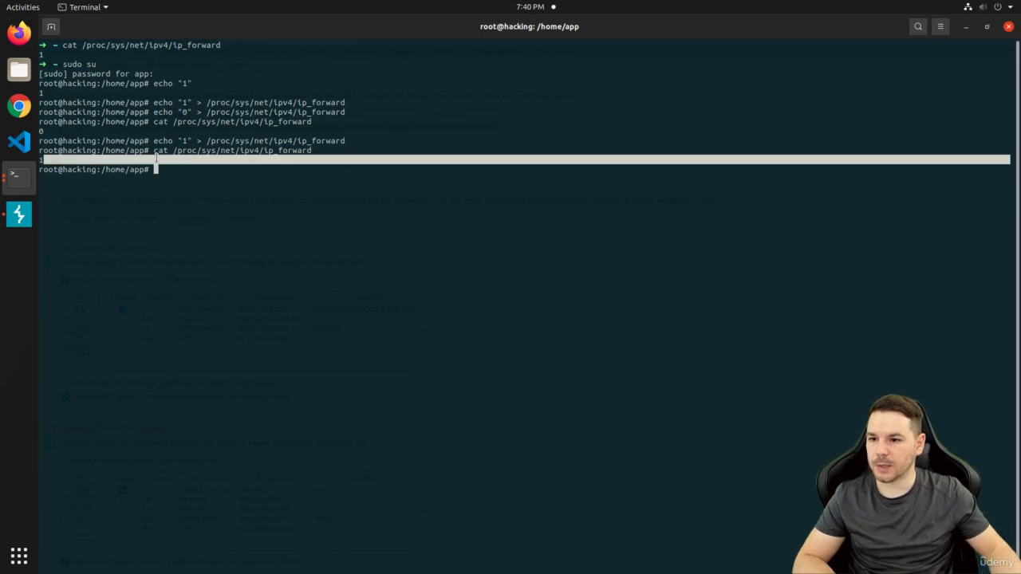
triple_click(157, 160)
click(156, 160)
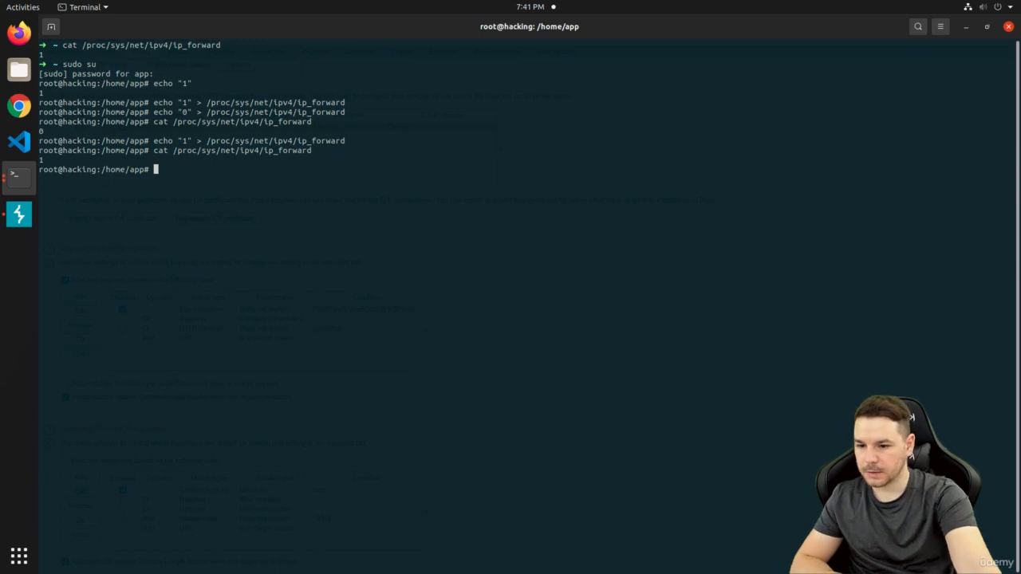
Exit the root shell, clear the terminal, and launch scrcpy to mirror the phone
text(exit)
key(Return)
key(ctrl+l)
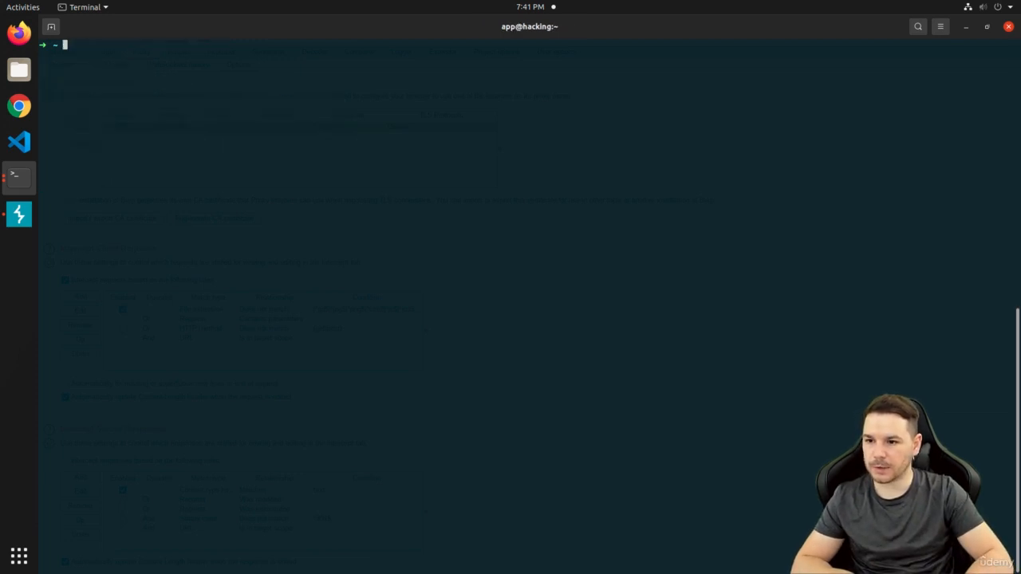
text(scrcpy)
key(Return)
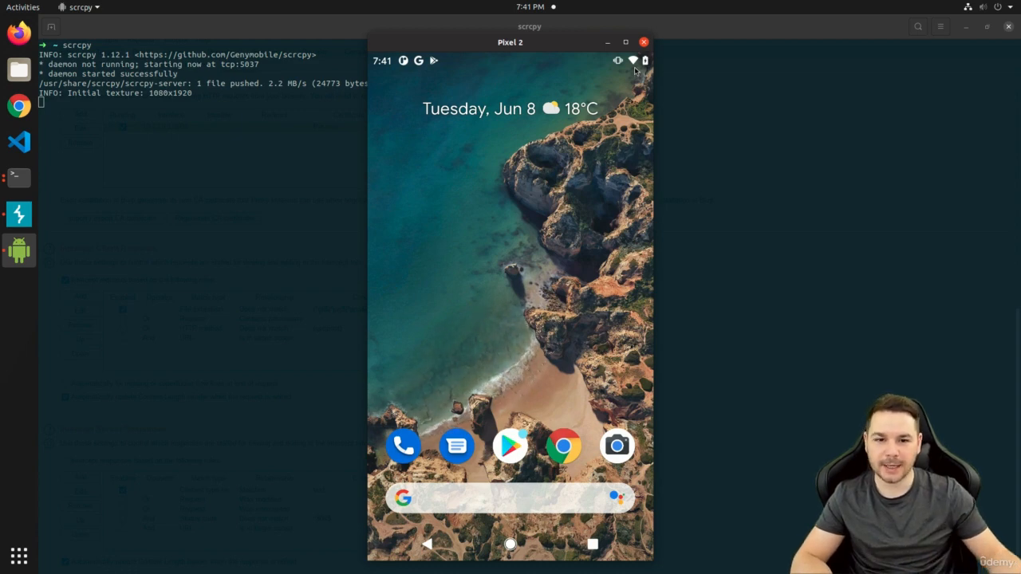
Open Settings on the mirrored phone, move the mirror right, and minimize the terminal to show Burp
drag(487, 394, 479, 107)
click(456, 494)
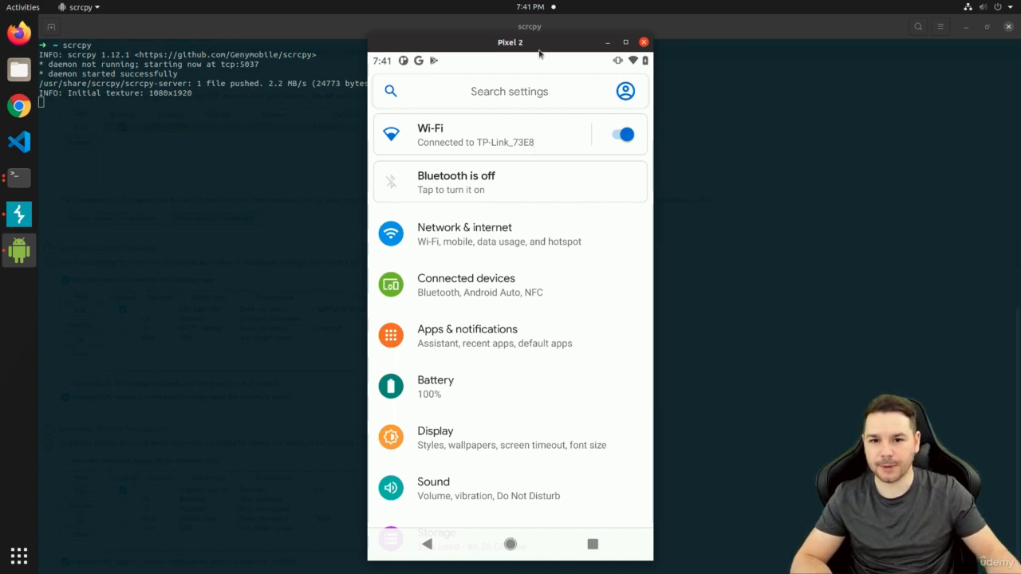
drag(546, 42, 906, 46)
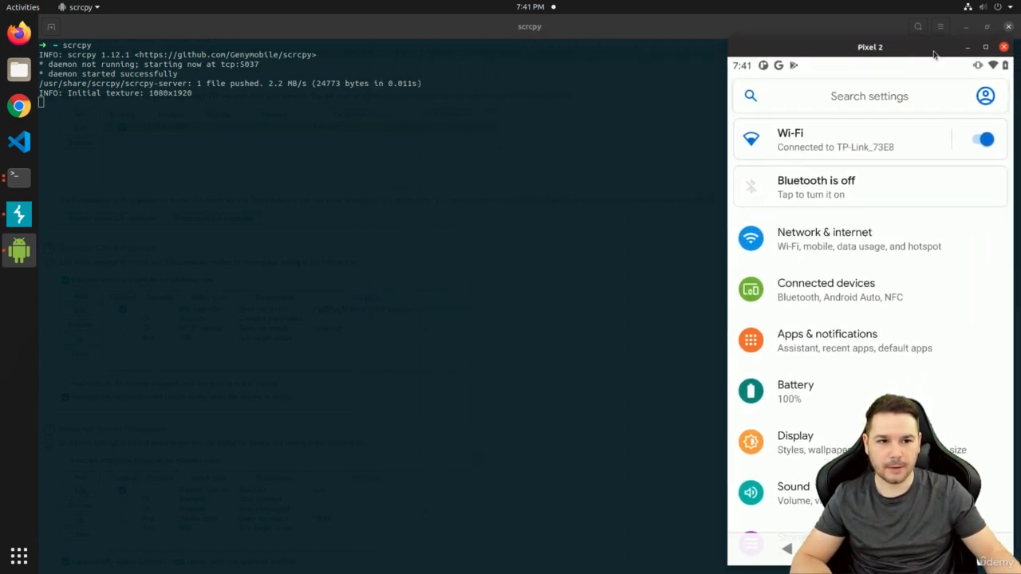
click(965, 29)
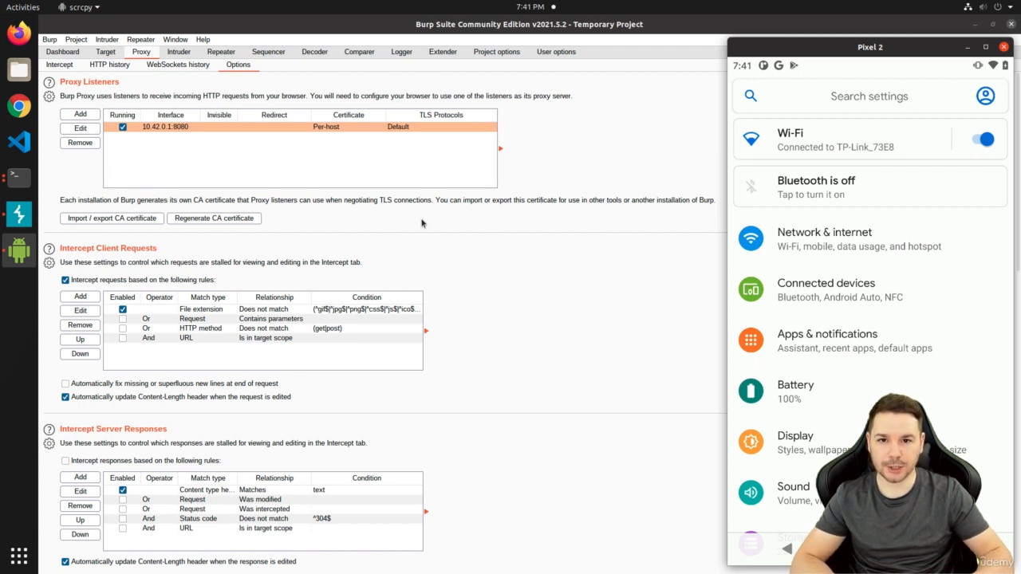
In a new root terminal, launch Wireshark and start capturing on enx00e04d78b4f0
key(ctrl+alt+t)
text(sudo su)
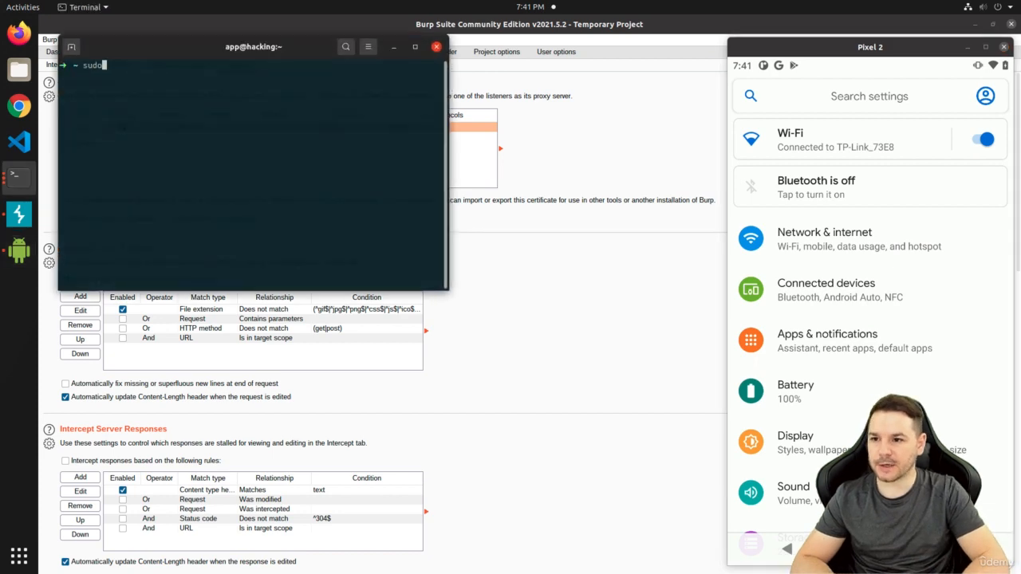
key(Return)
key(Return)
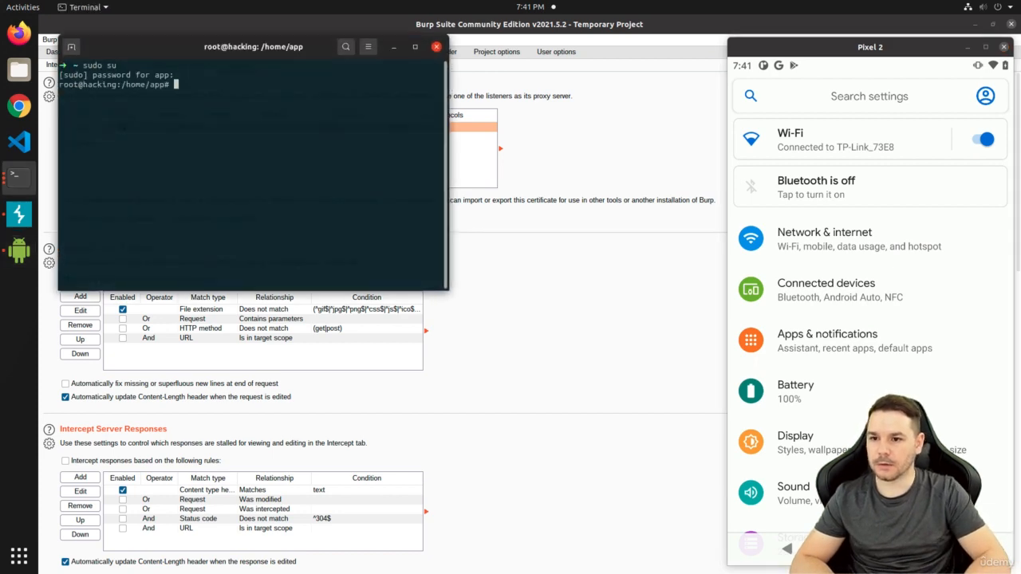
text(wireshark)
key(Return)
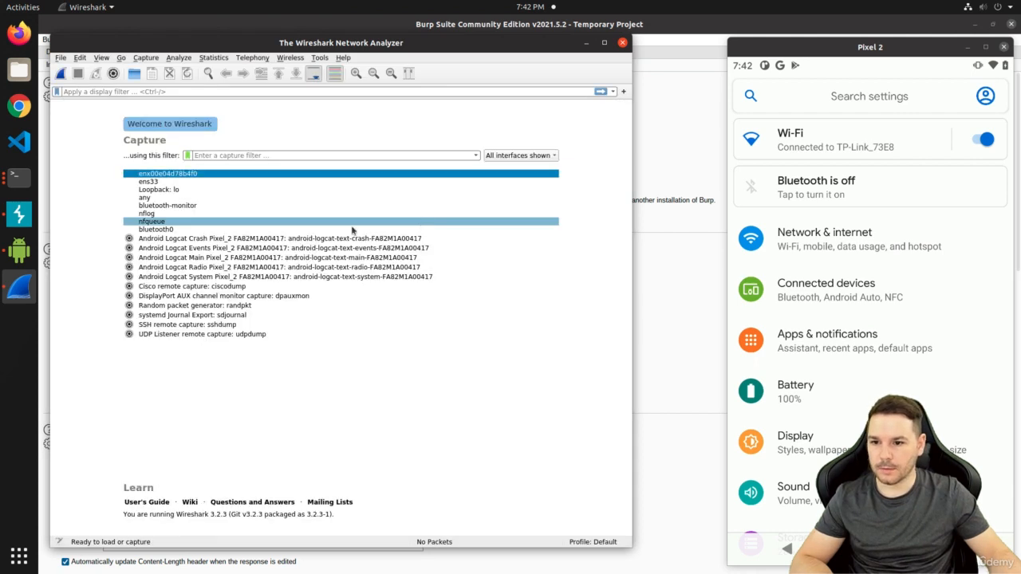
click(63, 73)
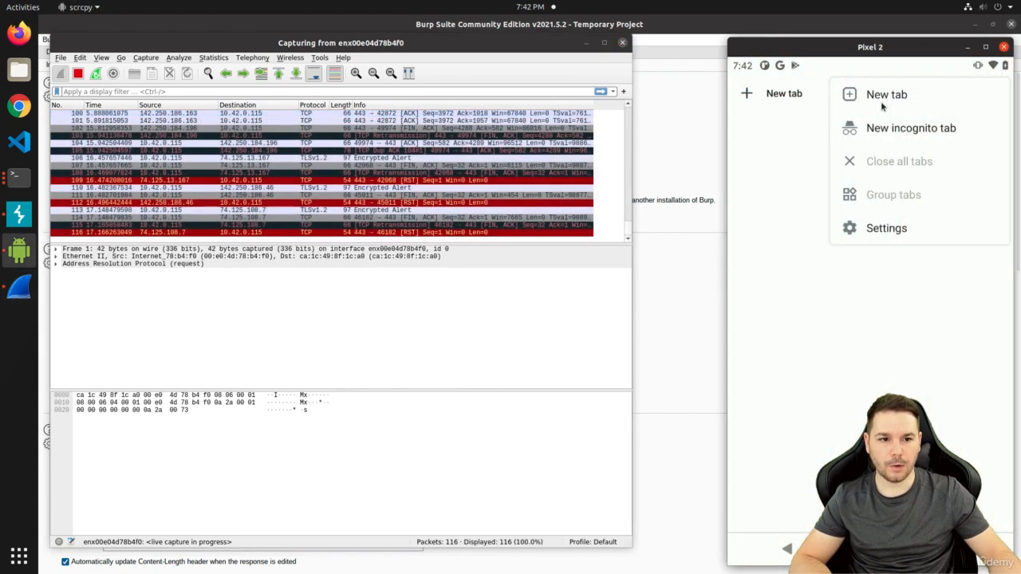
click(891, 130)
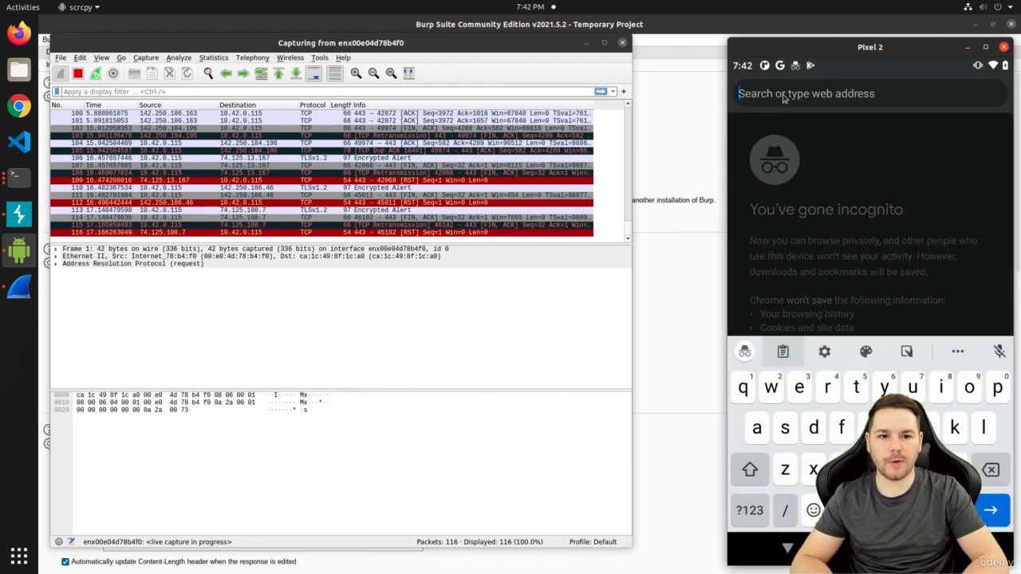
text(http://)
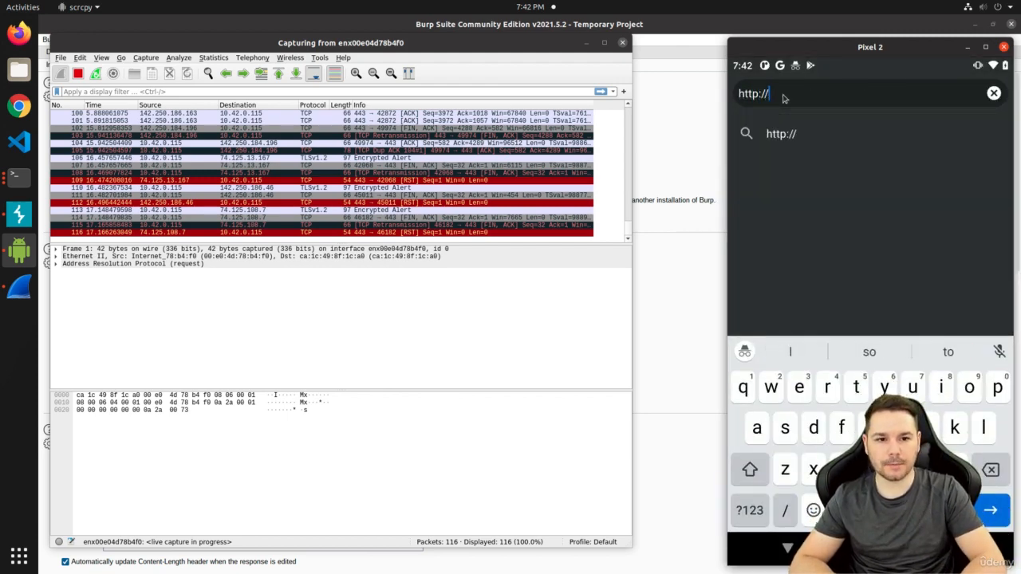
text(example.org)
key(Return)
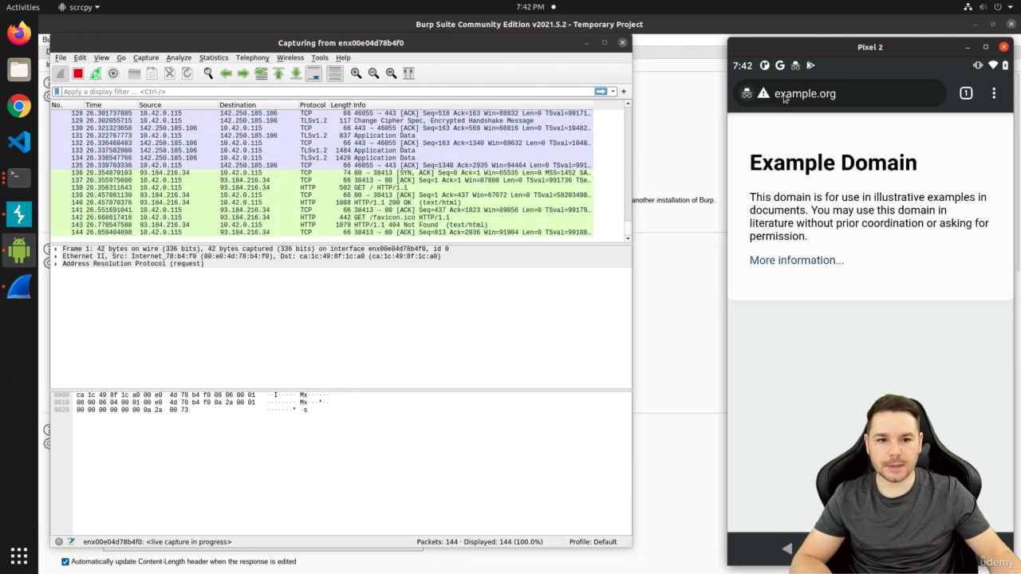
Stop the capture and inspect the HTTP GET packet 138 and its Host header
click(77, 73)
click(295, 173)
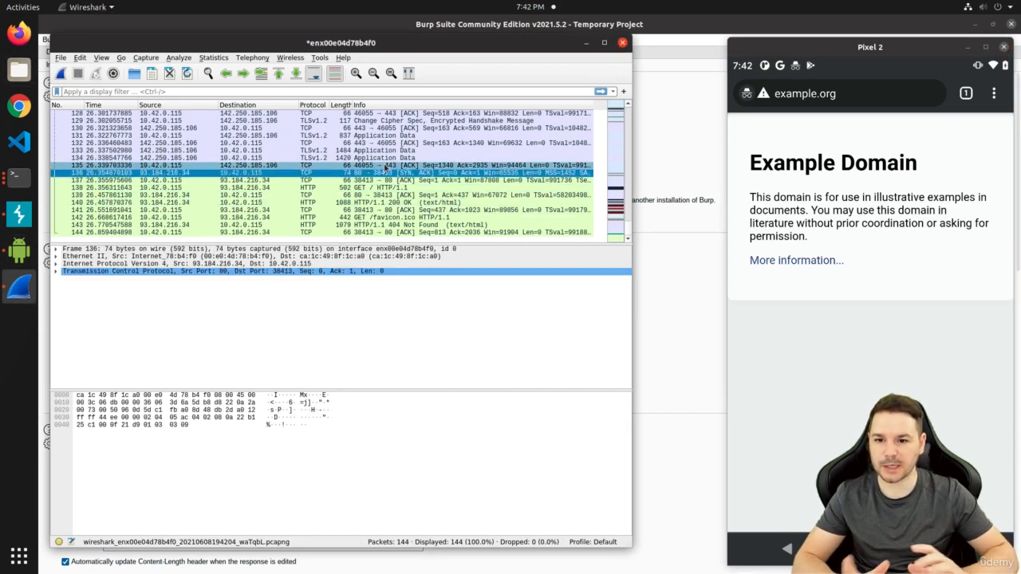
click(350, 188)
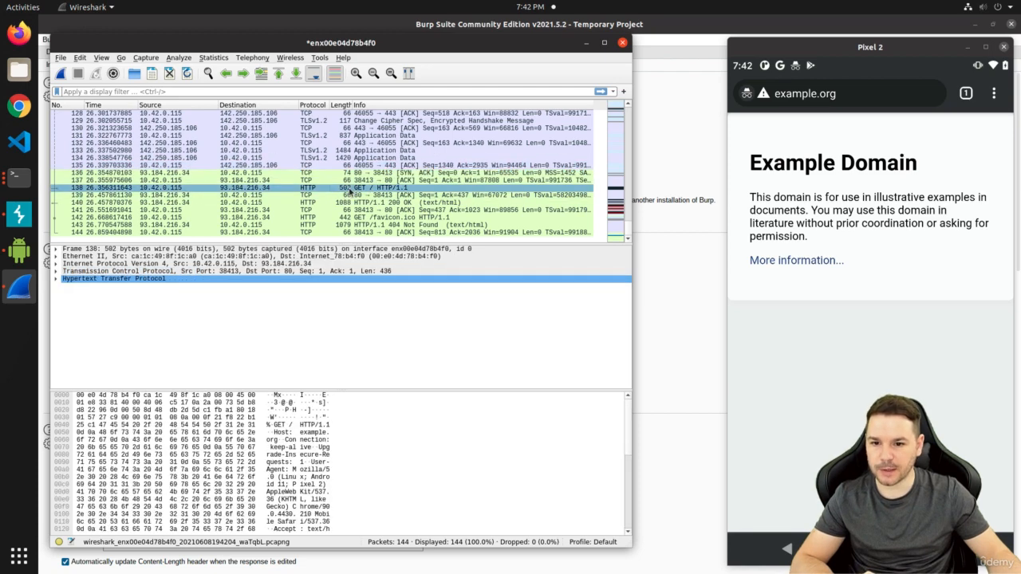
click(301, 434)
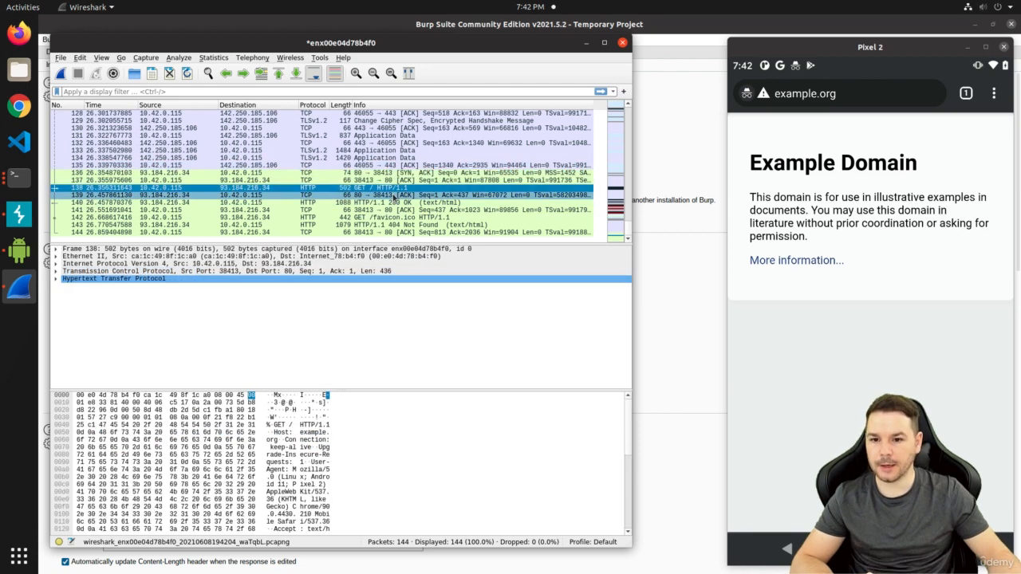
Follow the GET request's TCP stream, review and close it, then minimize Wireshark
right_click(388, 191)
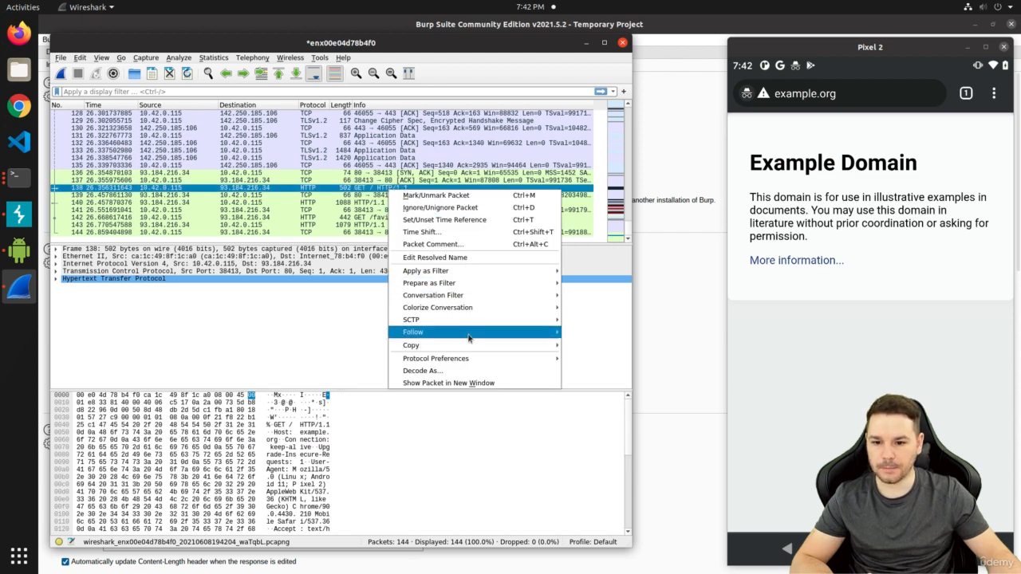
mouse_move(469, 335)
click(627, 335)
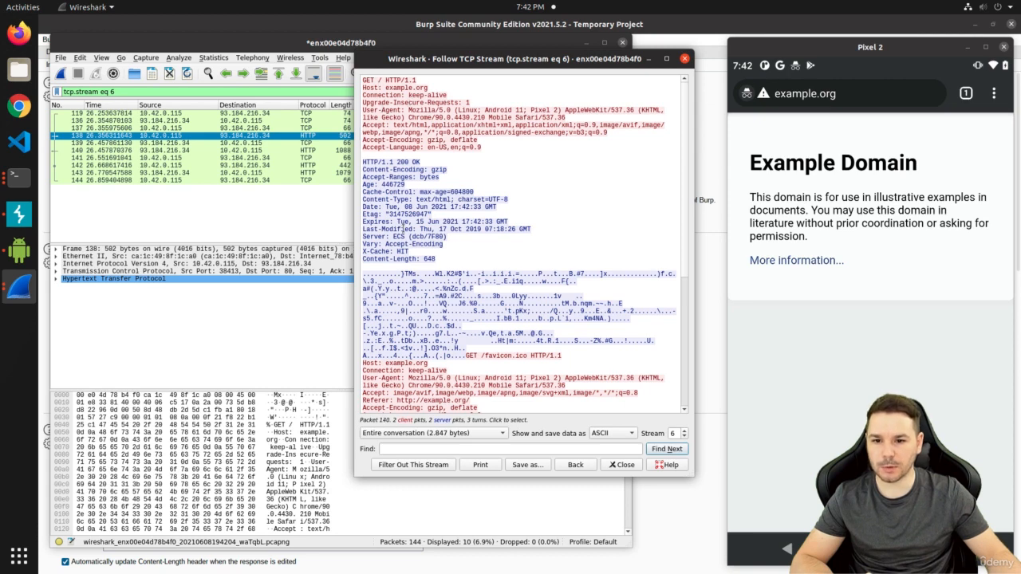
scroll(403, 229, down, 10)
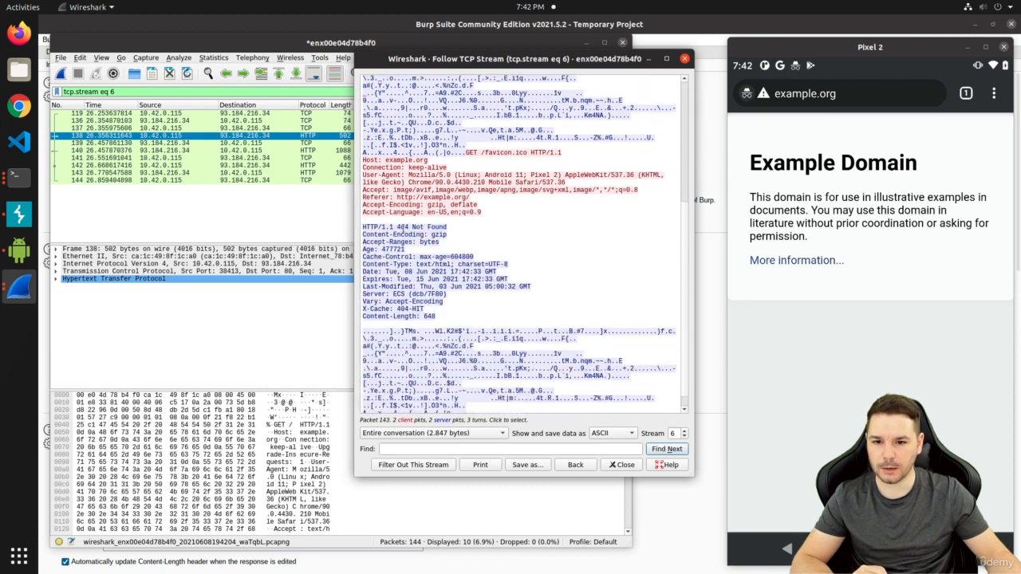
scroll(670, 127, up, 10)
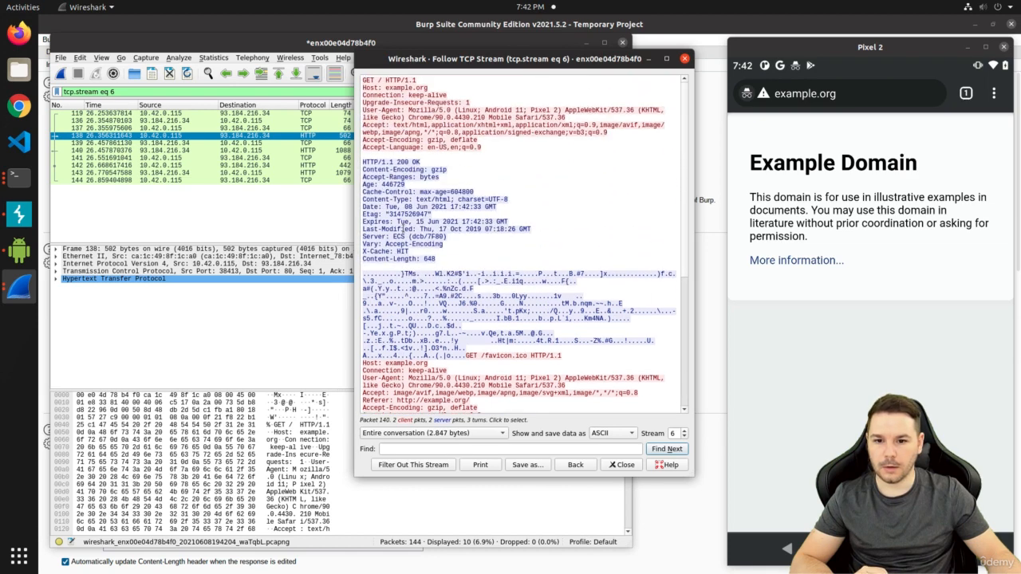
click(684, 59)
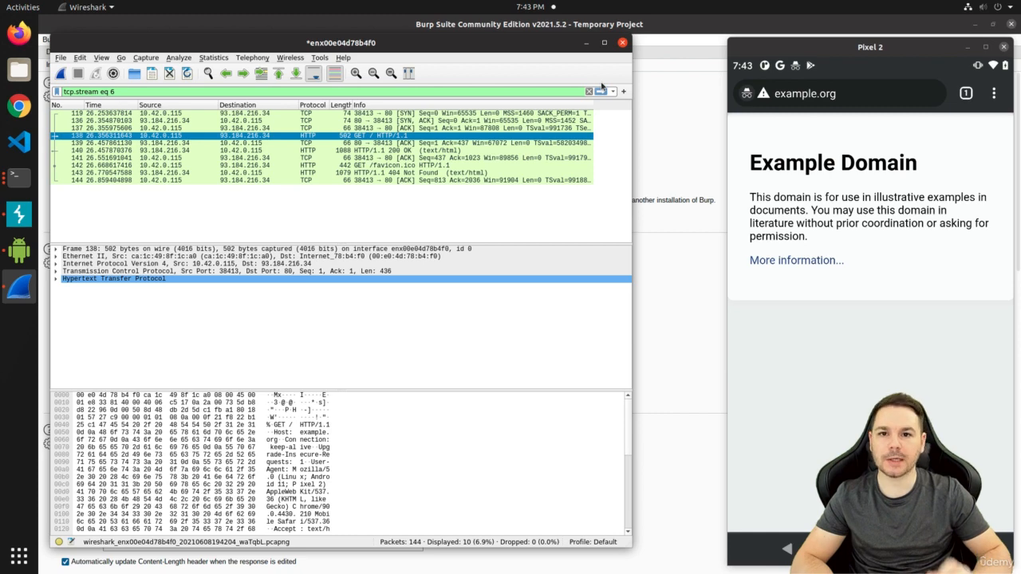
click(586, 42)
Minimize the terminal and show Burp's Proxy HTTP history, which has no requests yet
click(393, 46)
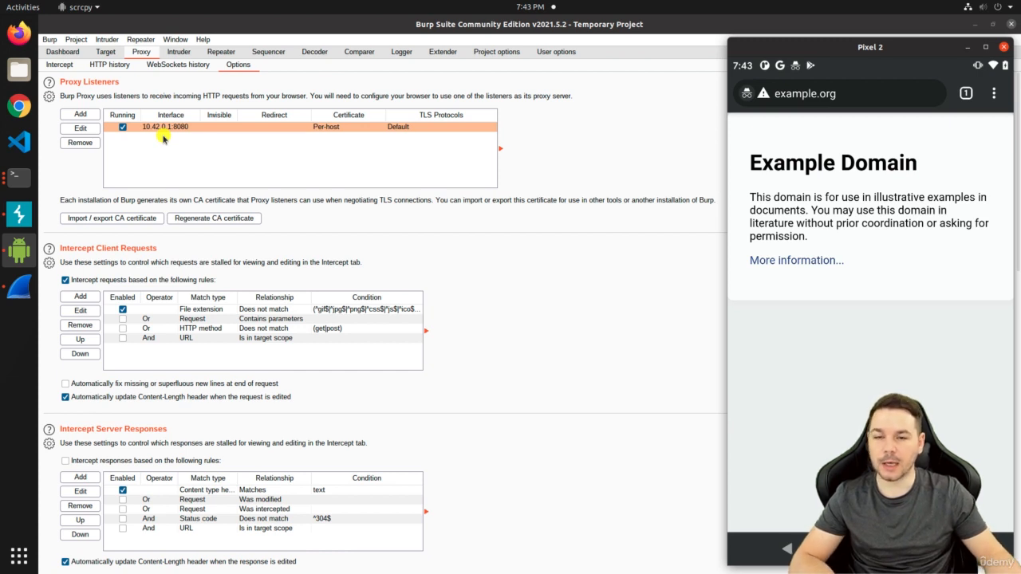
click(112, 65)
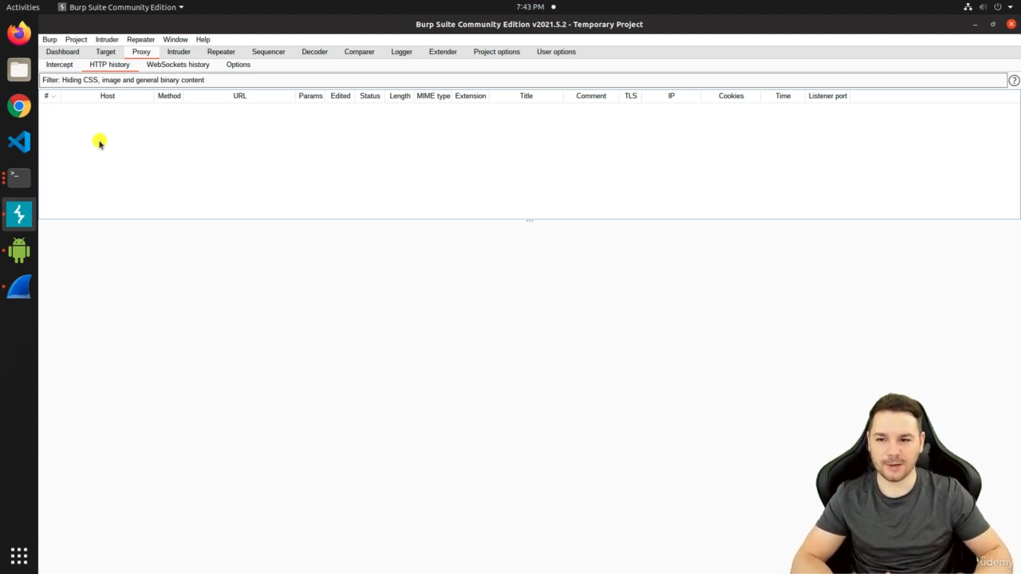
Open a maximized terminal with larger font, become root via sudo su, and clear the screen
key(ctrl+alt+t)
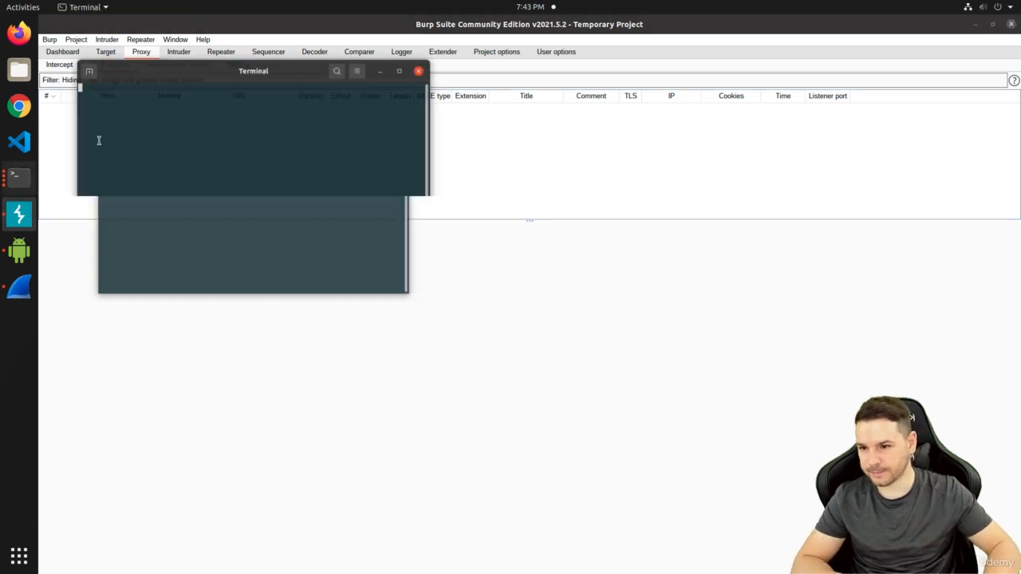
key(super+Up)
key(ctrl+plus)
key(ctrl+plus)
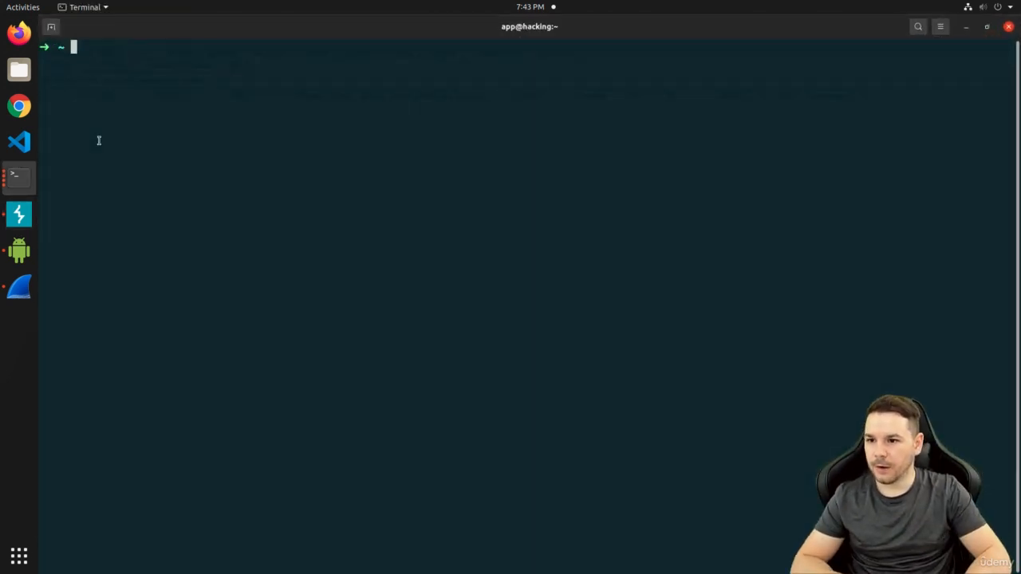
text(sduo)
key(BackSpace)
key(BackSpace)
key(BackSpace)
key(BackSpace)
text(udo su)
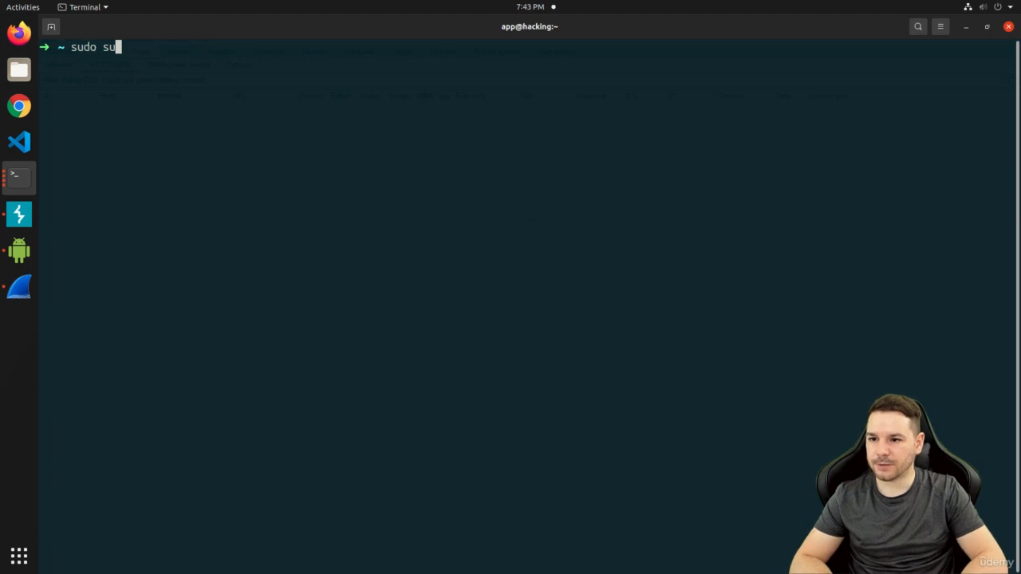
key(Return)
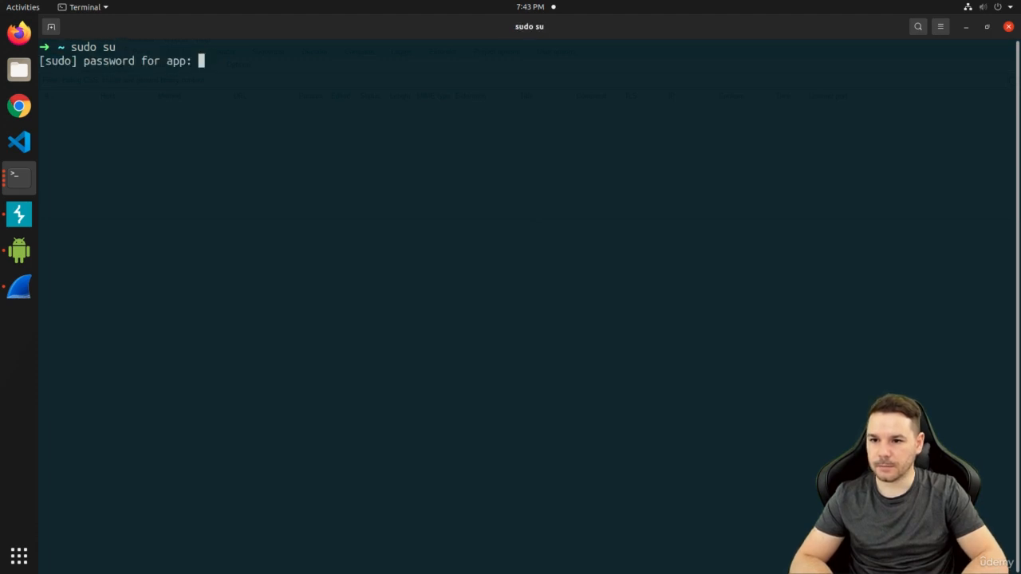
key(Return)
key(ctrl+l)
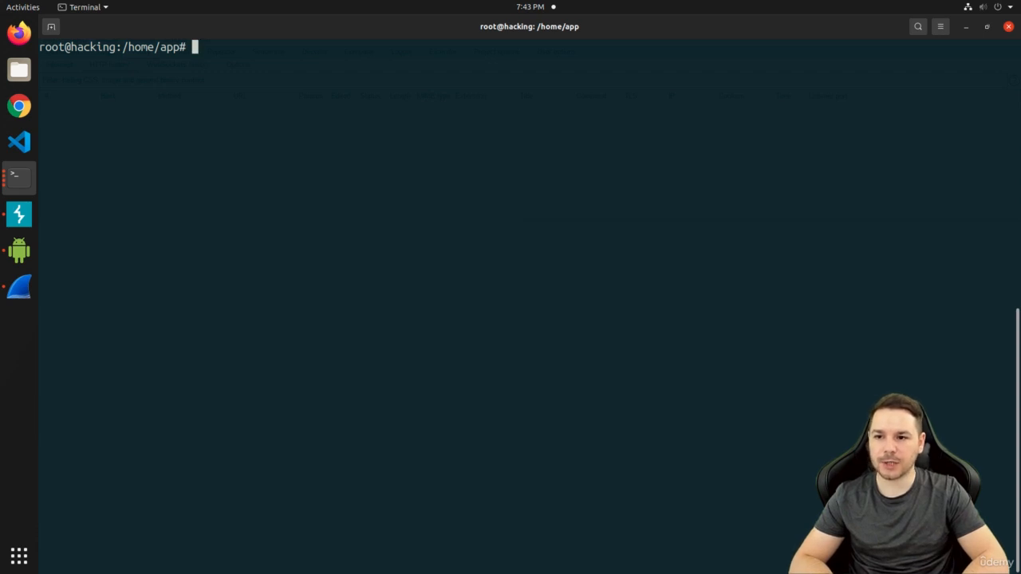
Type the partial NAT rule 'iptables -t nat -A PREROUTING -p tcp' without submitting it
text(iptables)
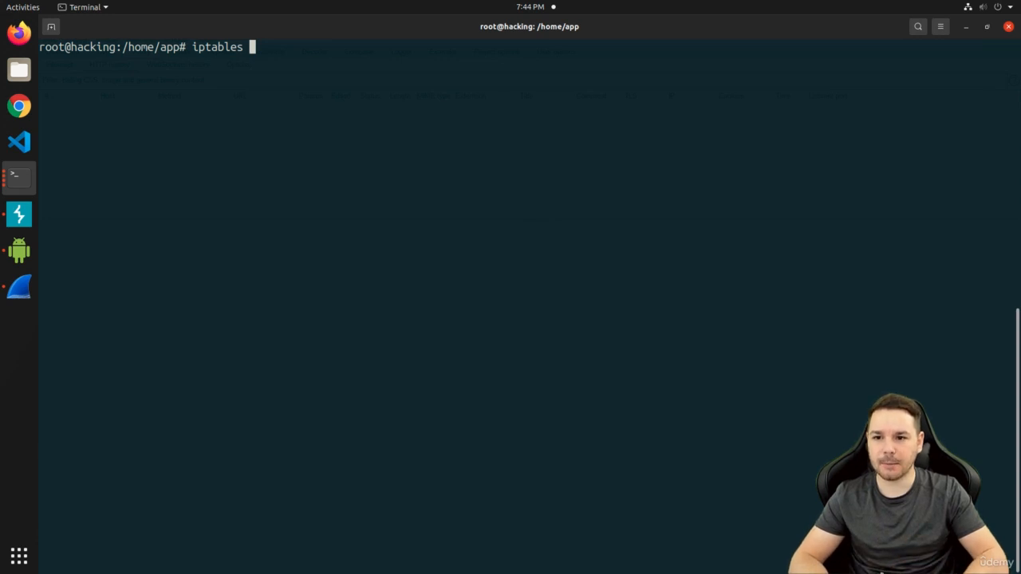
text(-t nat)
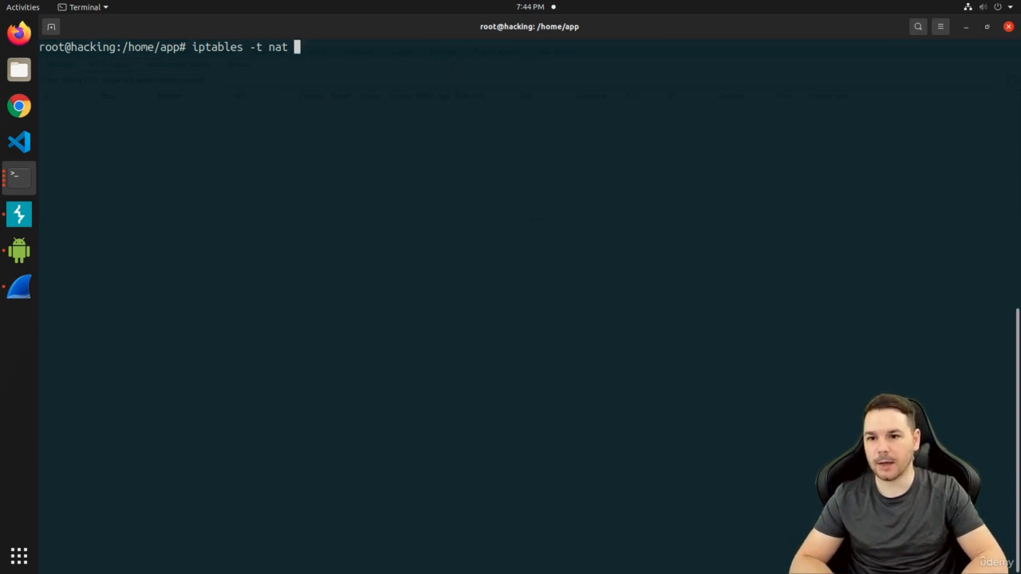
text(-A)
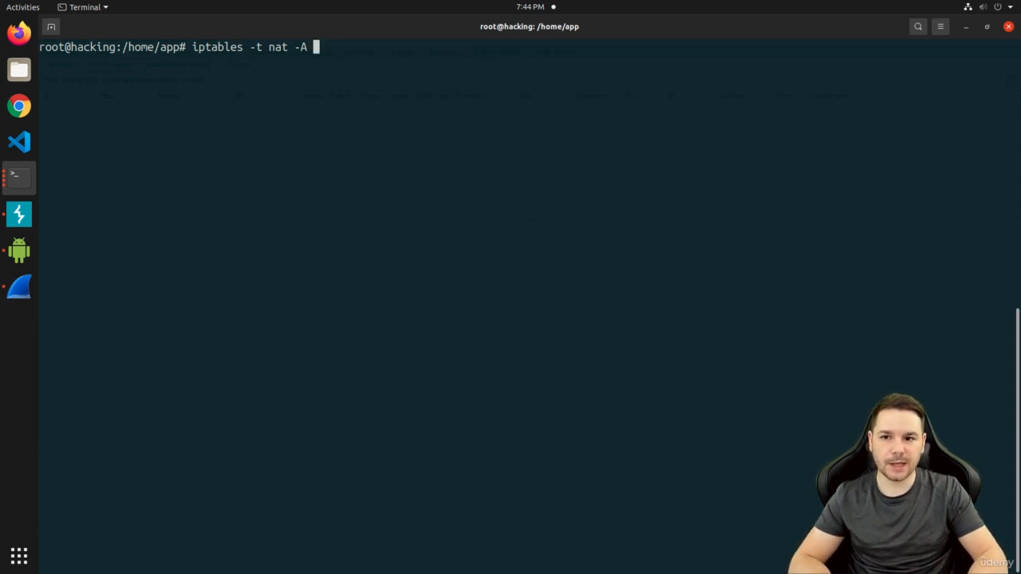
text(PREROUTING)
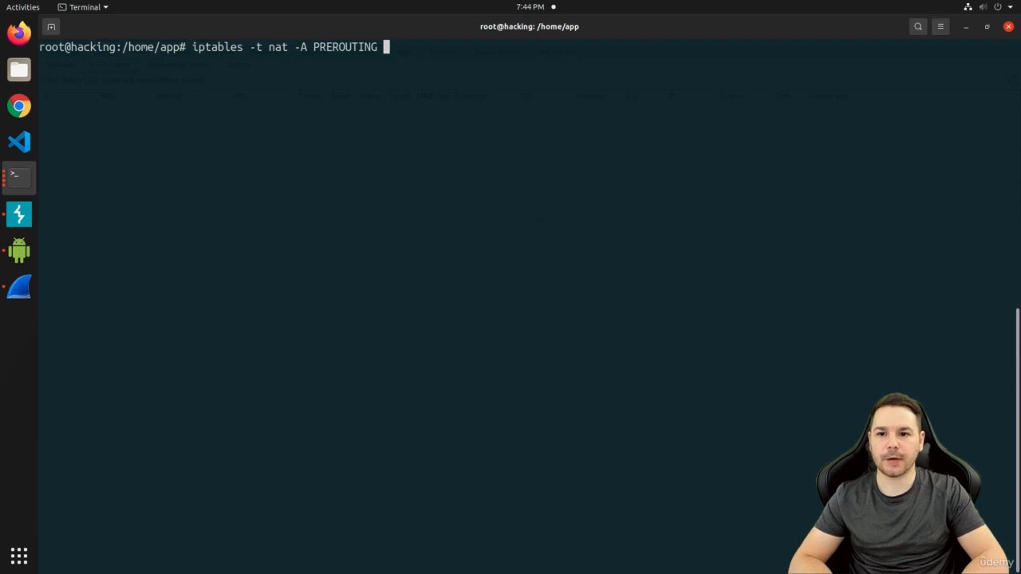
text(-p tcp --dport 80 -j DNAT --to-destination 10.42.0.1:8)
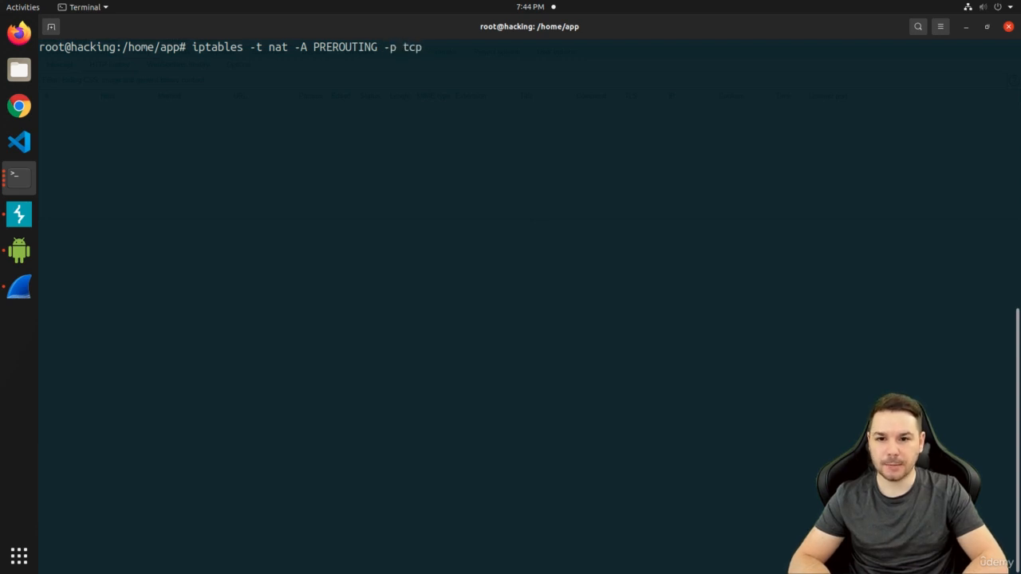
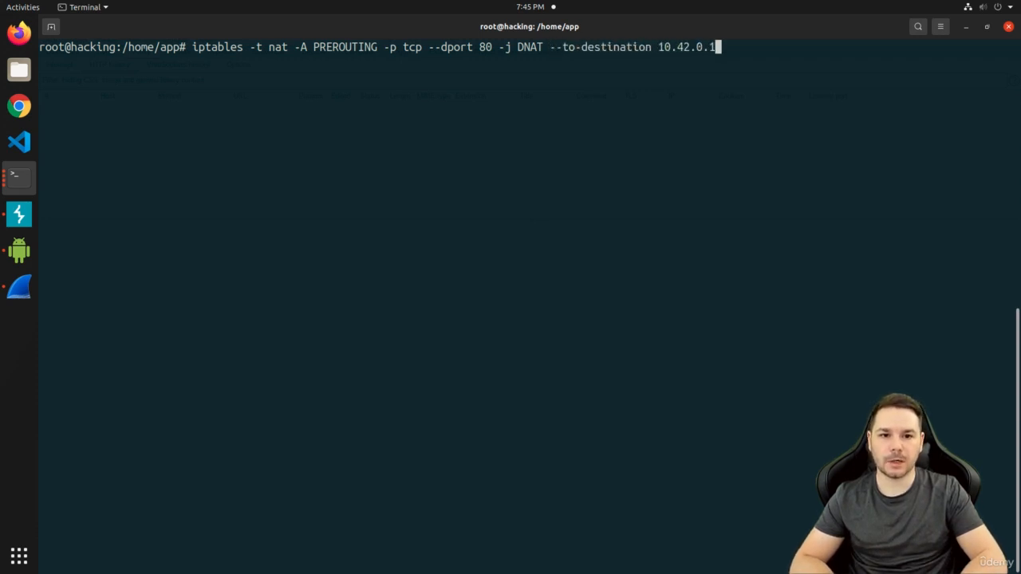
Finish the DNAT rule's destination as 10.42.0.1:8080 for incoming TCP port 80 traffic
text(080)
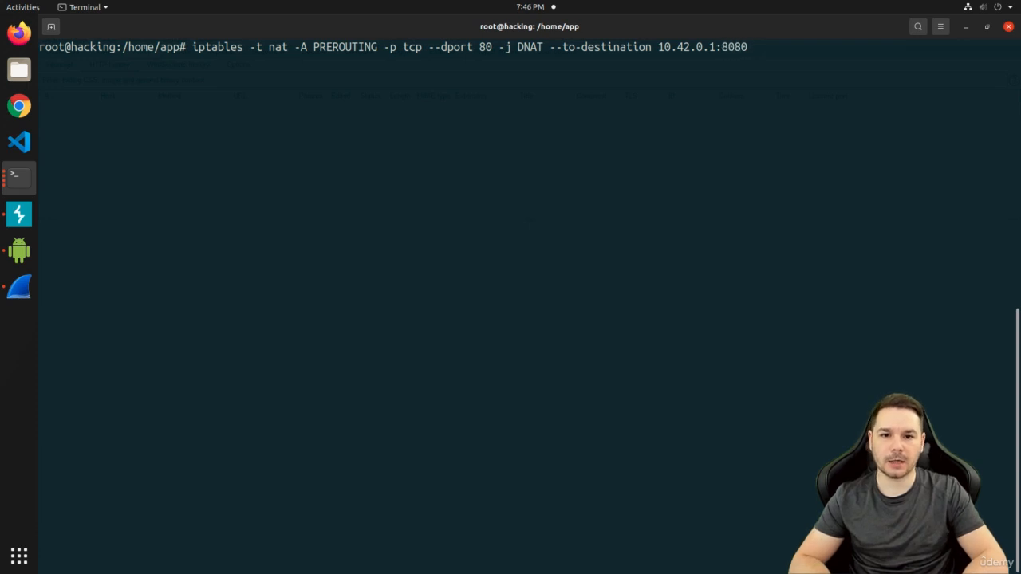
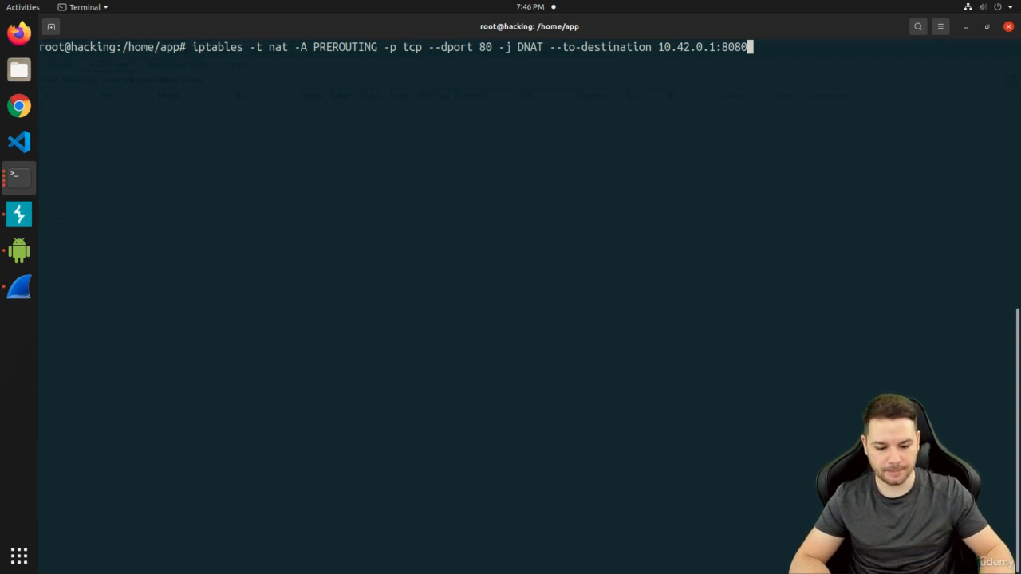
Apply the port 80 DNAT rule to 10.42.0.1:8080, verify it with iptables -vnL -t nat, and clear the screen
key(Return)
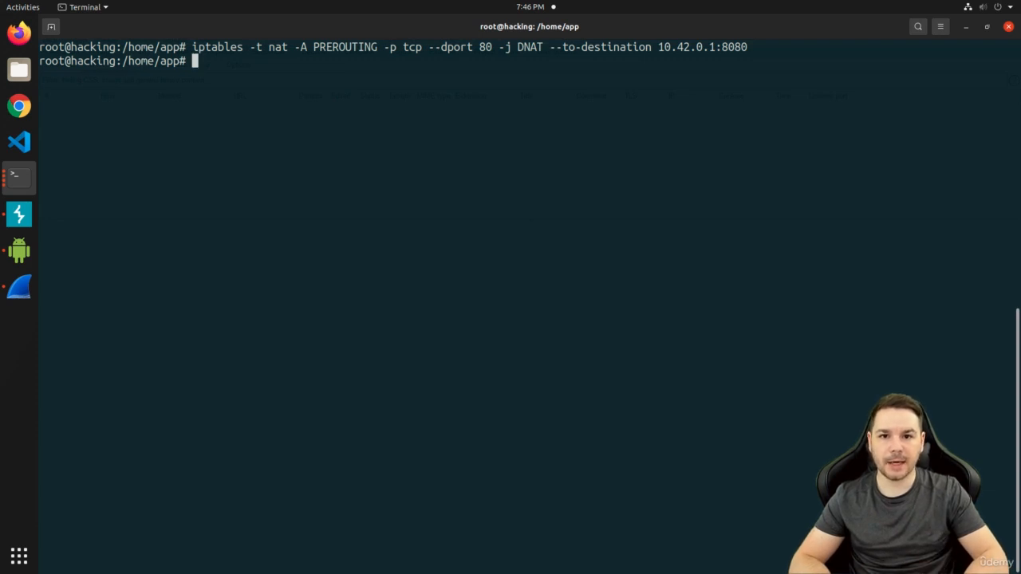
text(iptables -)
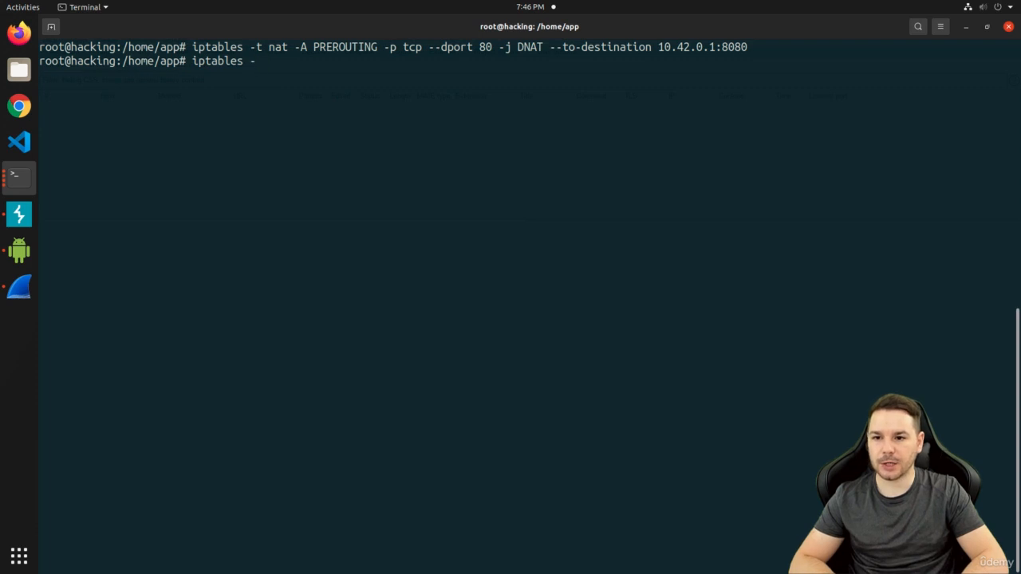
text(vnL)
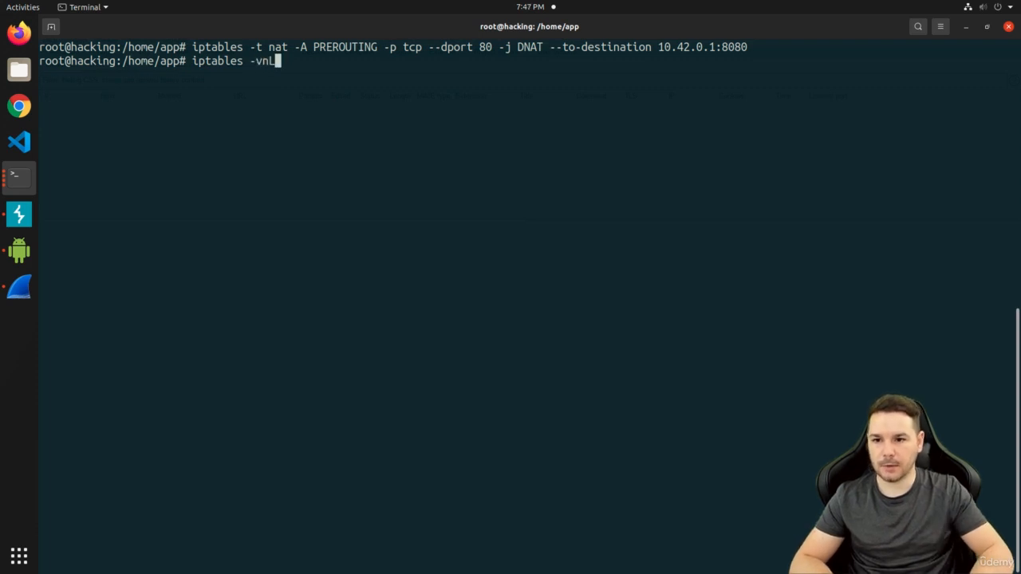
text(-t nat)
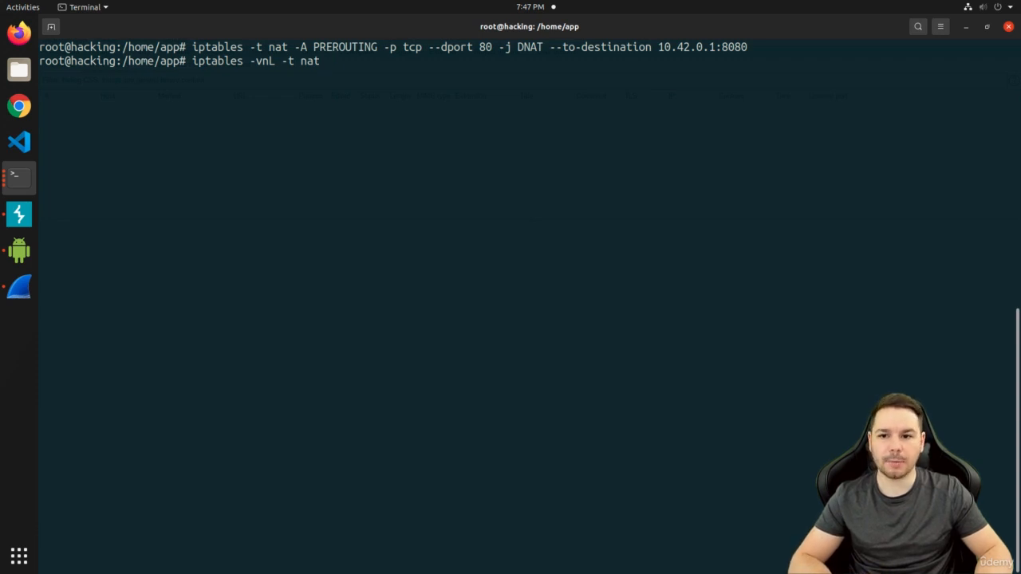
key(Return)
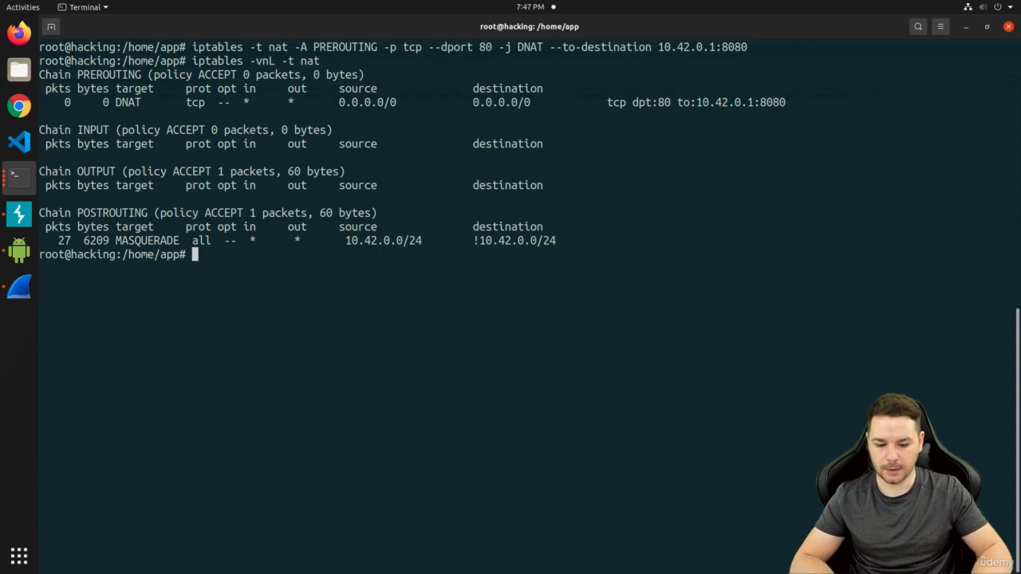
key(ctrl+l)
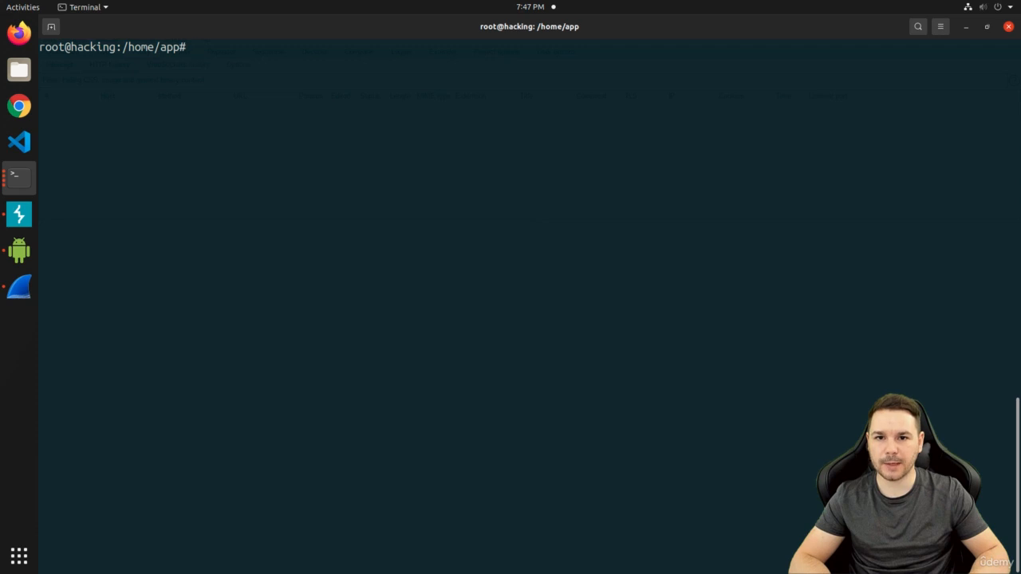
Bring up the phone mirror and check Chrome's browsing history
click(19, 250)
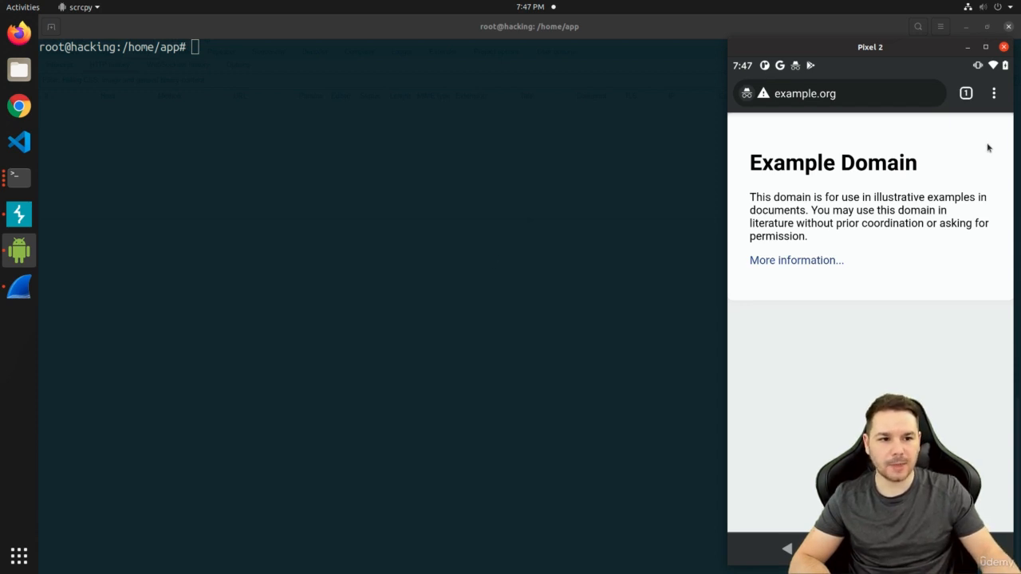
click(994, 95)
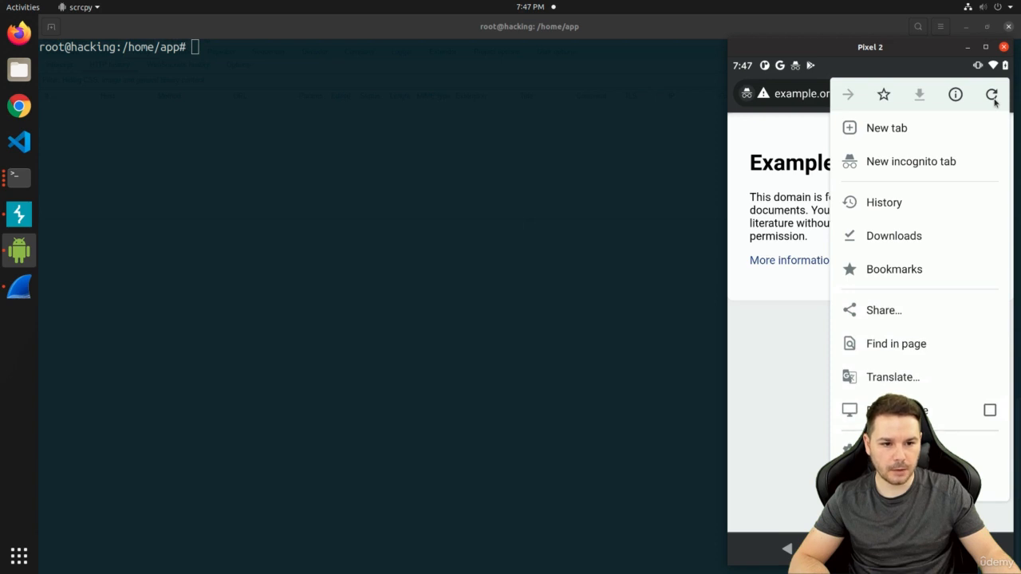
click(904, 204)
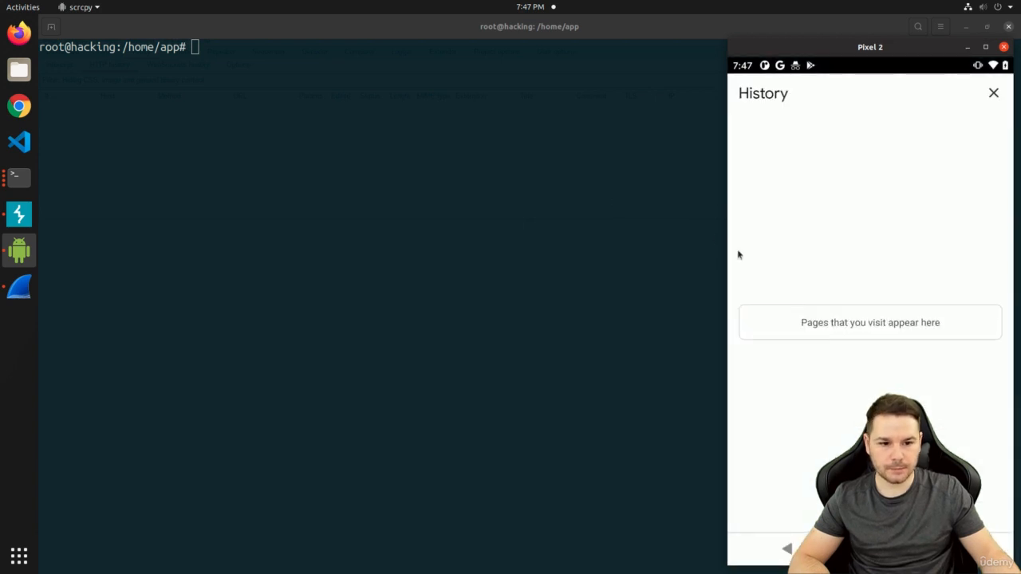
click(993, 94)
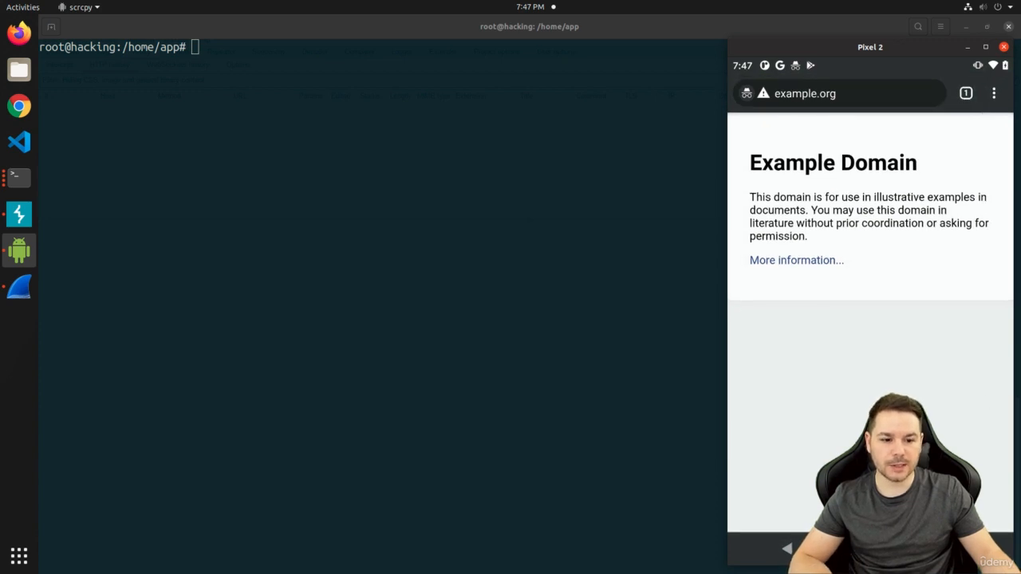
click(994, 94)
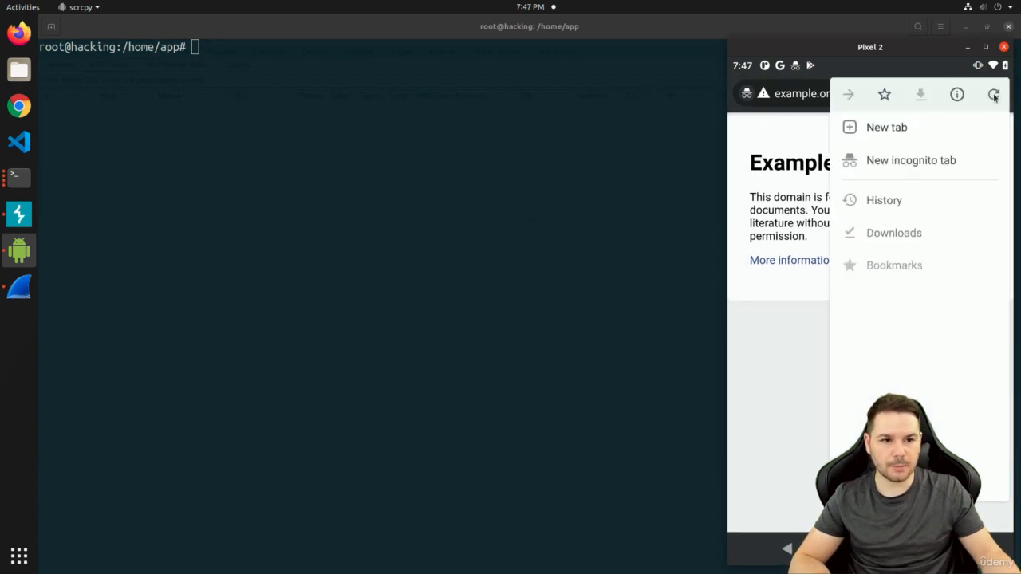
click(895, 164)
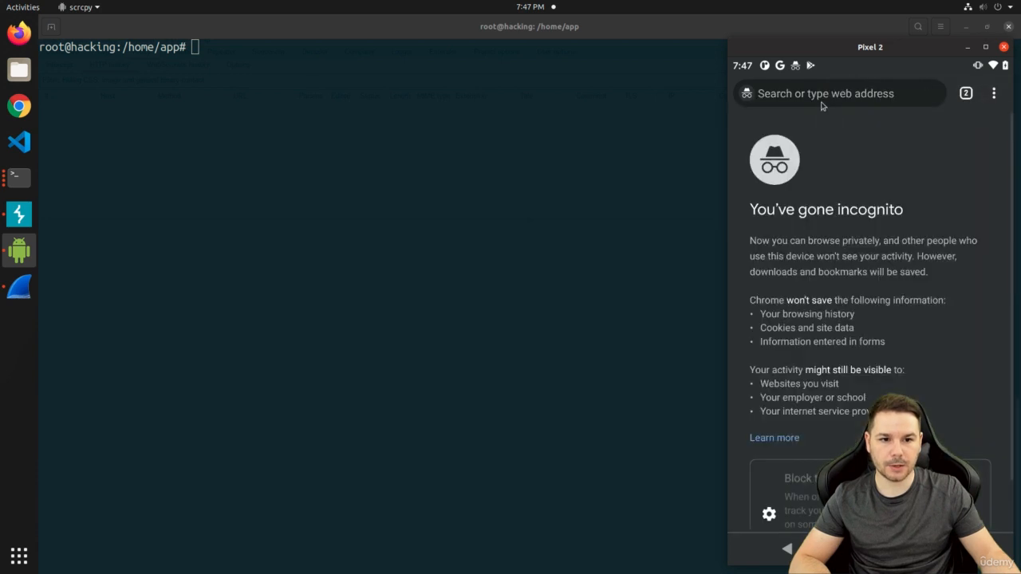
click(821, 94)
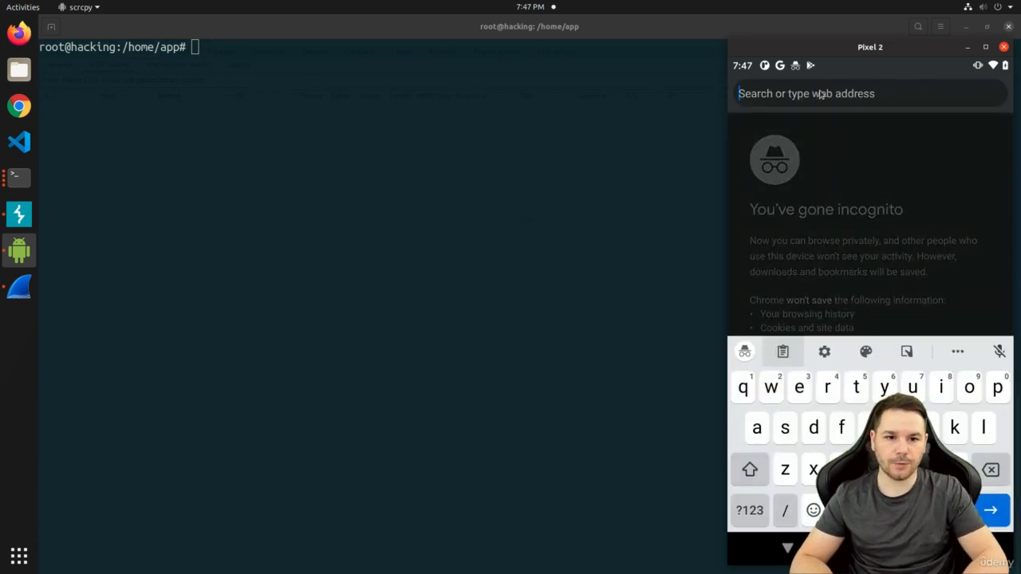
text(http)
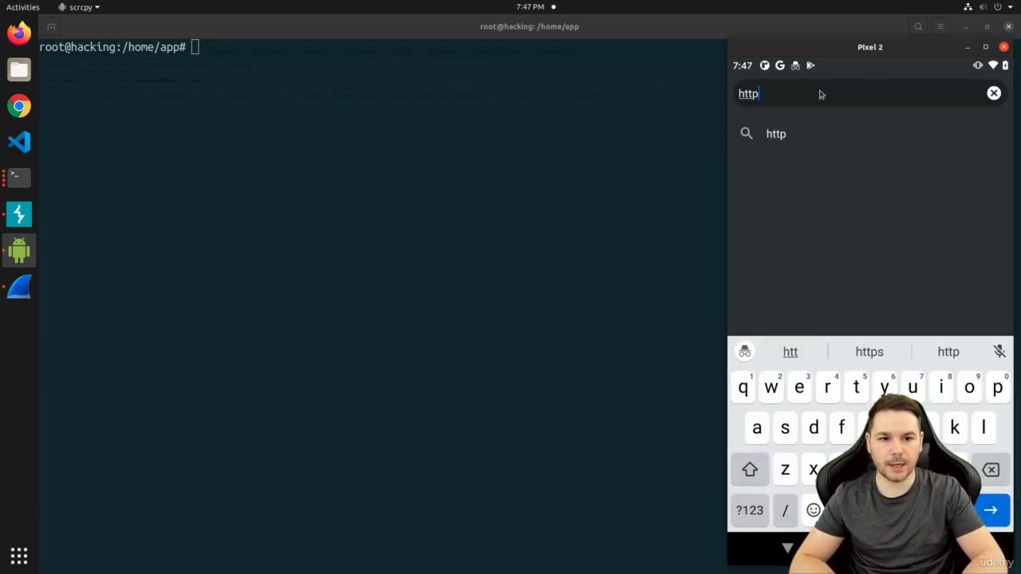
text(://example.org)
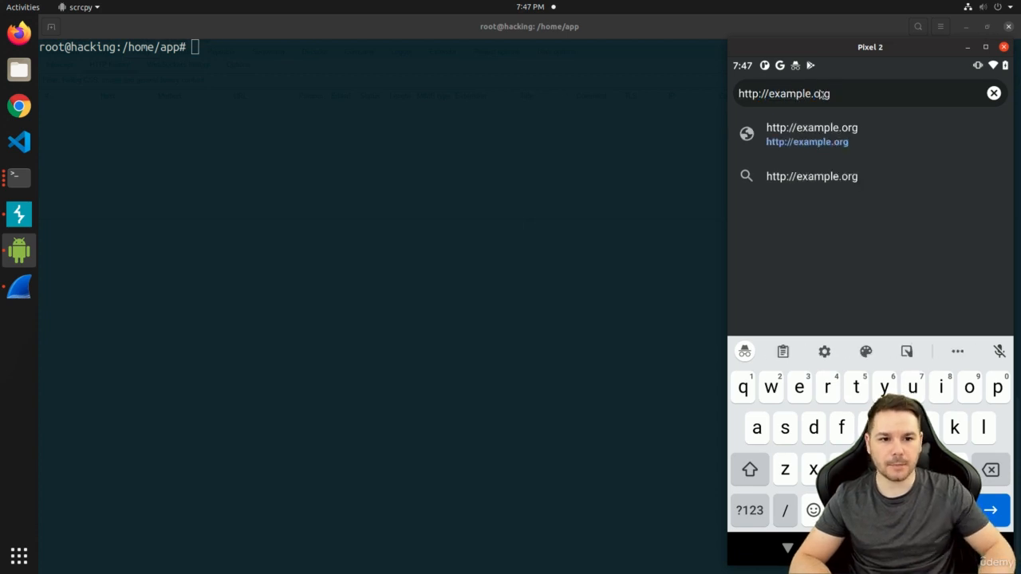
key(Return)
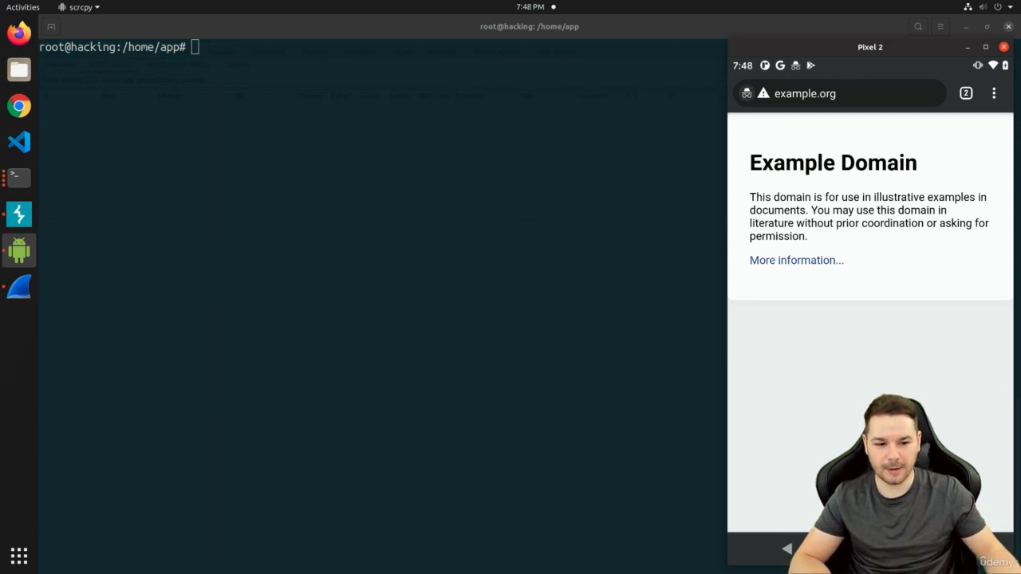
click(953, 548)
Swipe Chrome away in Recents and relaunch it from the home screen
drag(846, 374, 851, 152)
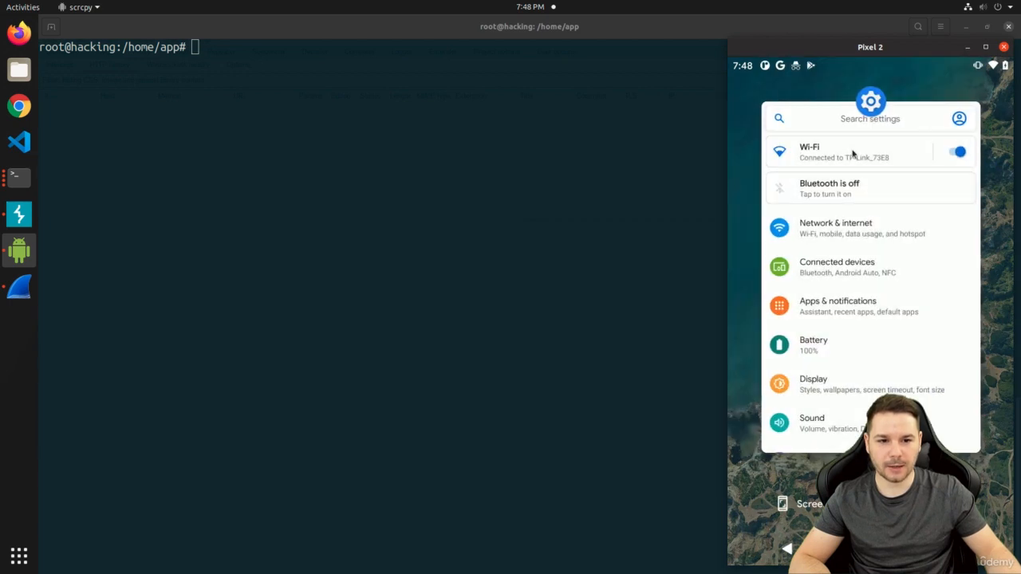
click(871, 549)
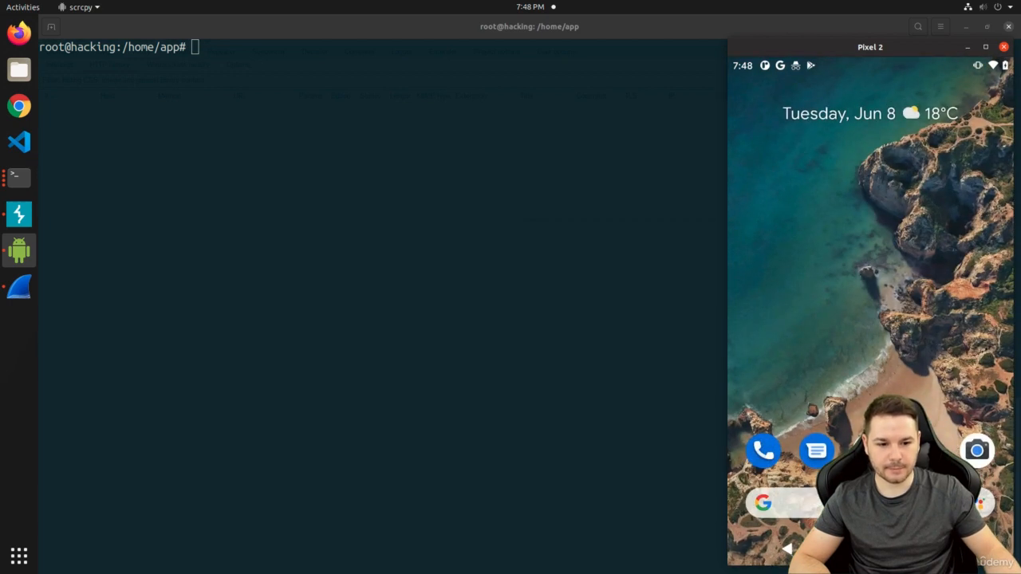
click(923, 452)
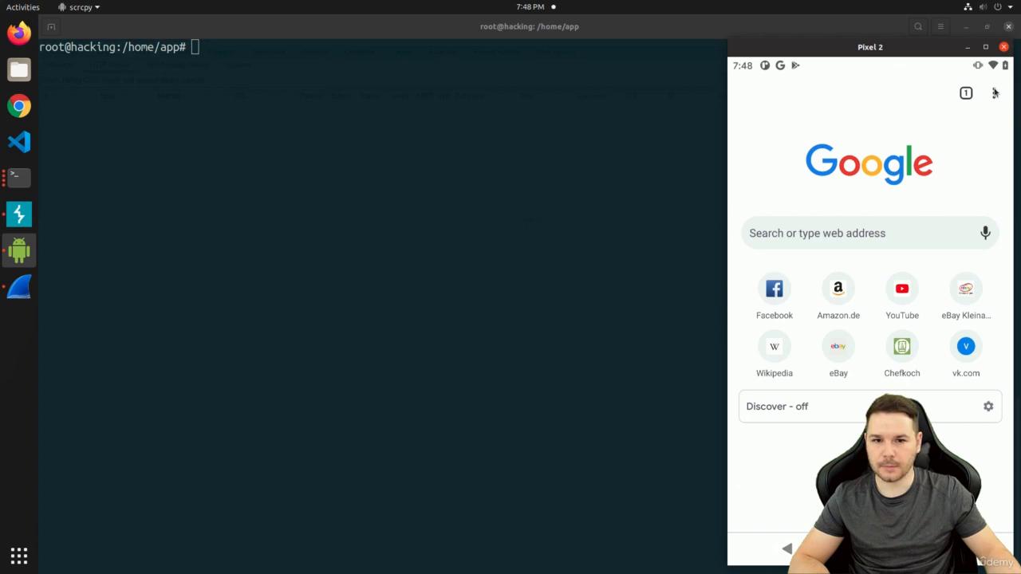
click(995, 94)
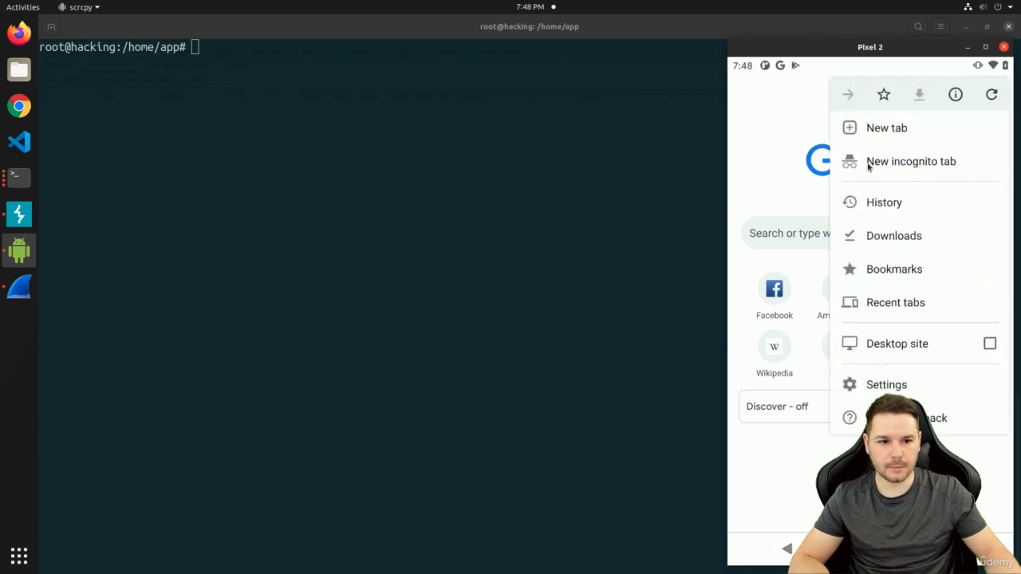
click(868, 161)
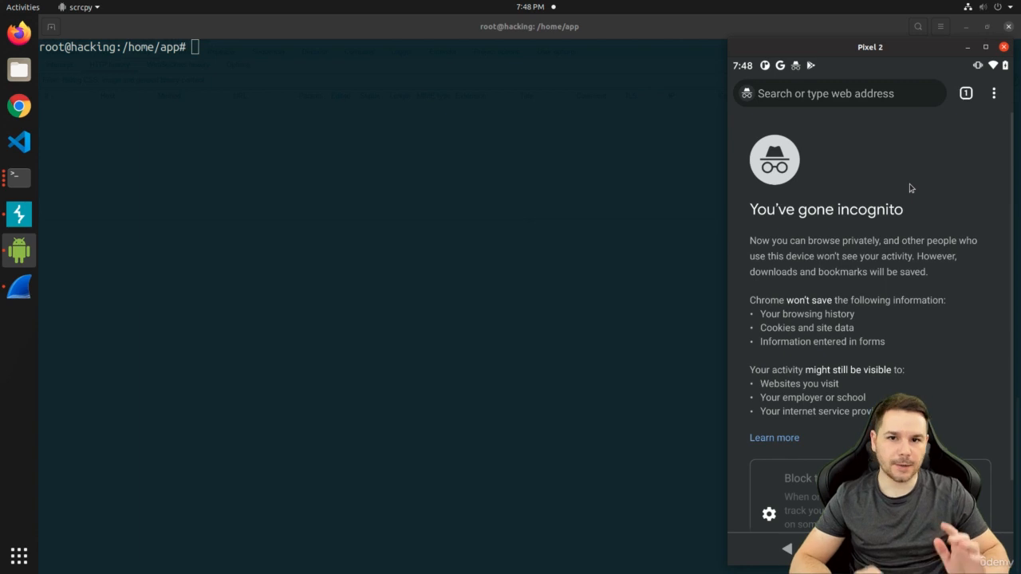
click(819, 93)
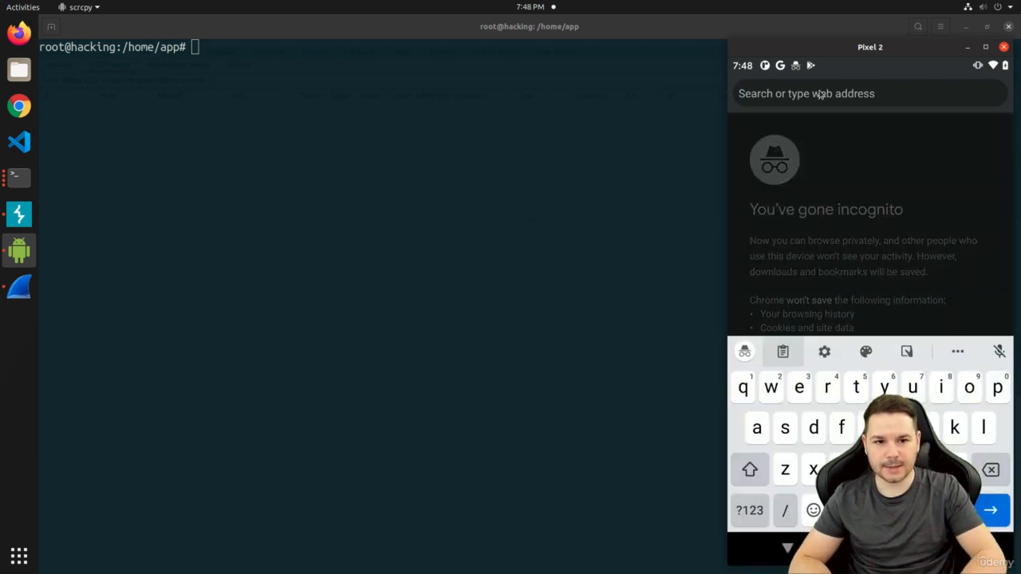
text(http://example.org)
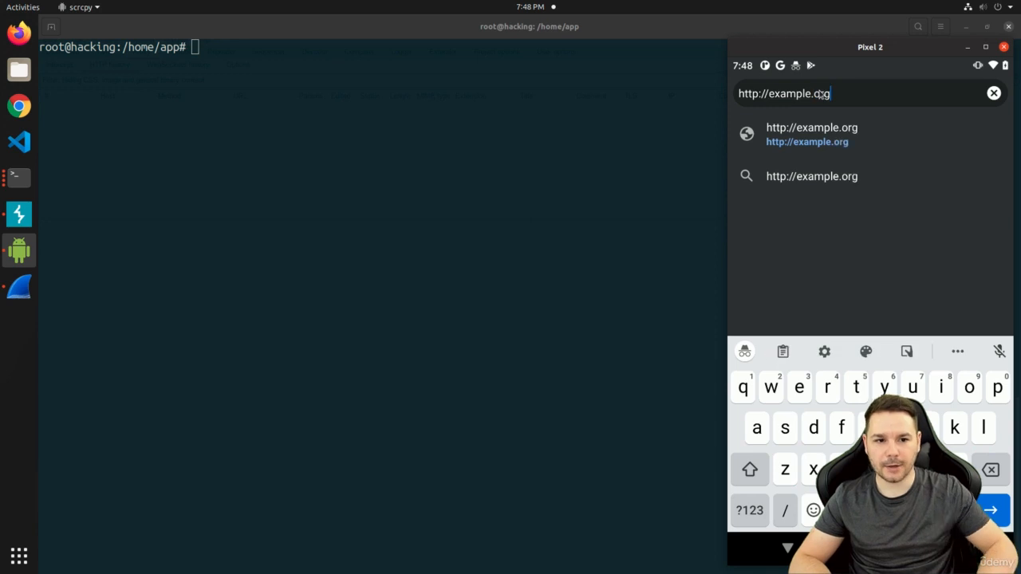
key(Return)
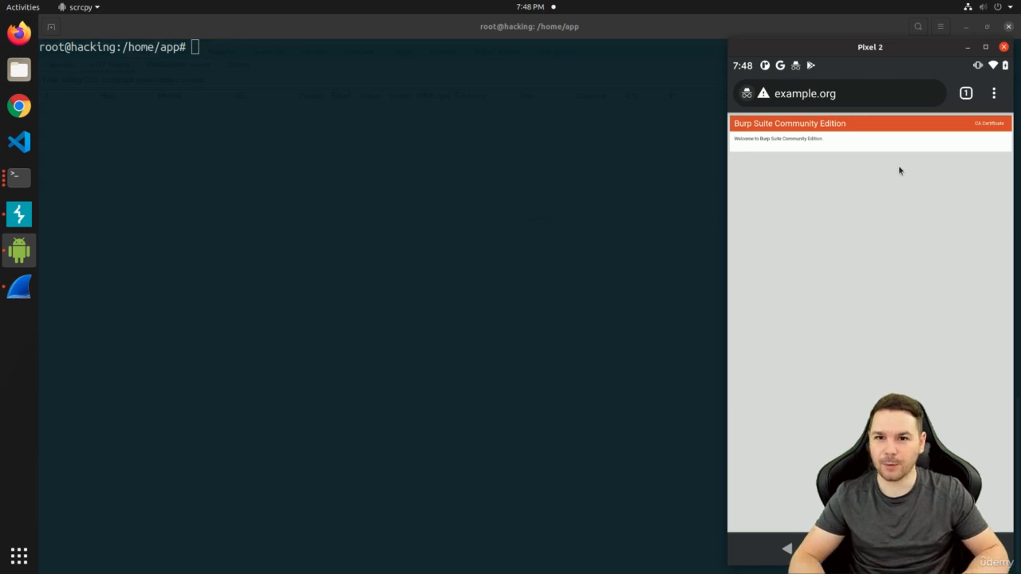
click(967, 47)
click(961, 28)
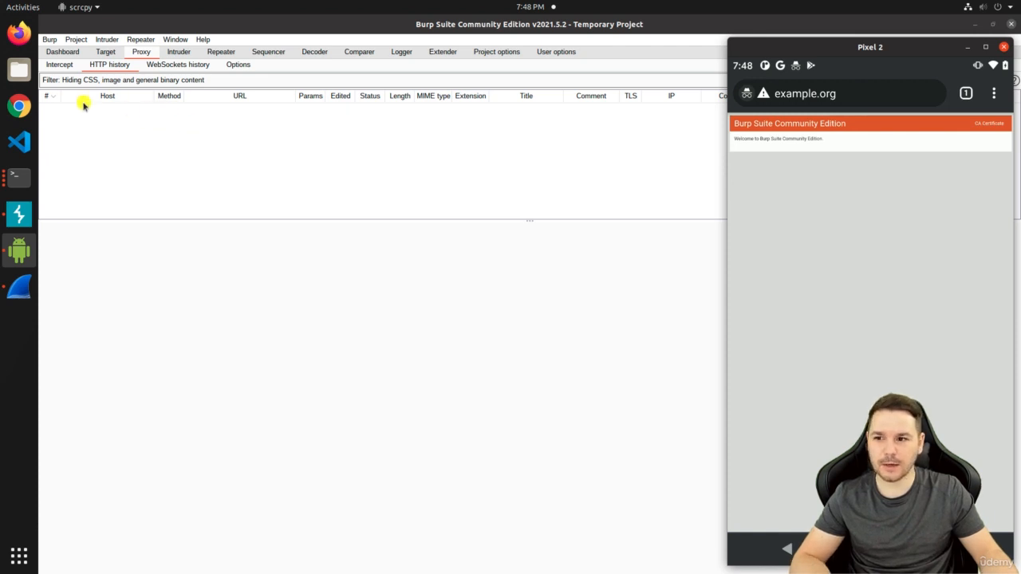
Open Burp's Proxy Intercept view, then Proxy Options showing the 10.42.0.1:8080 listener
click(61, 65)
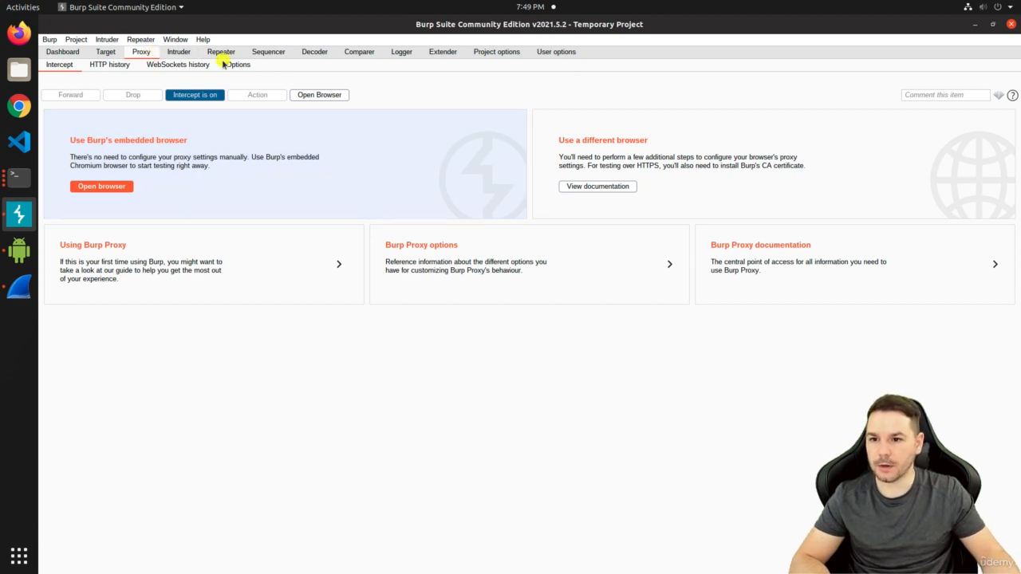
click(242, 65)
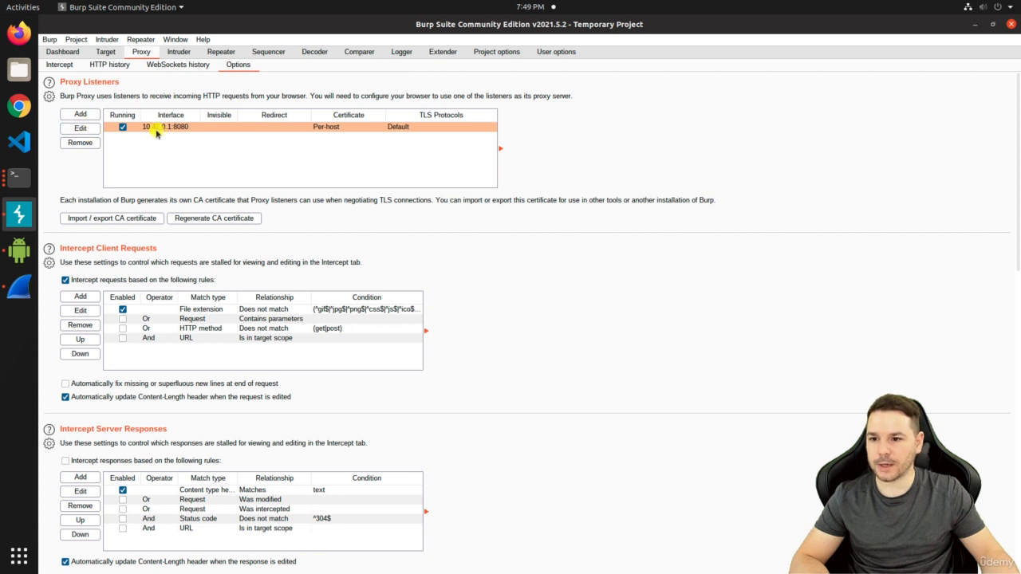
Edit the 10.42.0.1:8080 listener and tick Support invisible proxying under Request handling
click(79, 129)
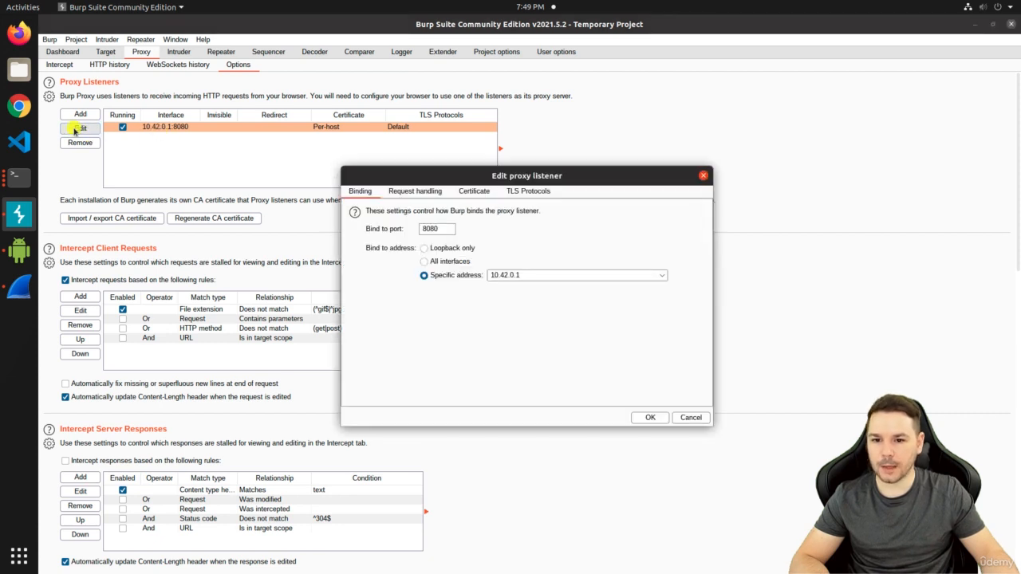
click(435, 194)
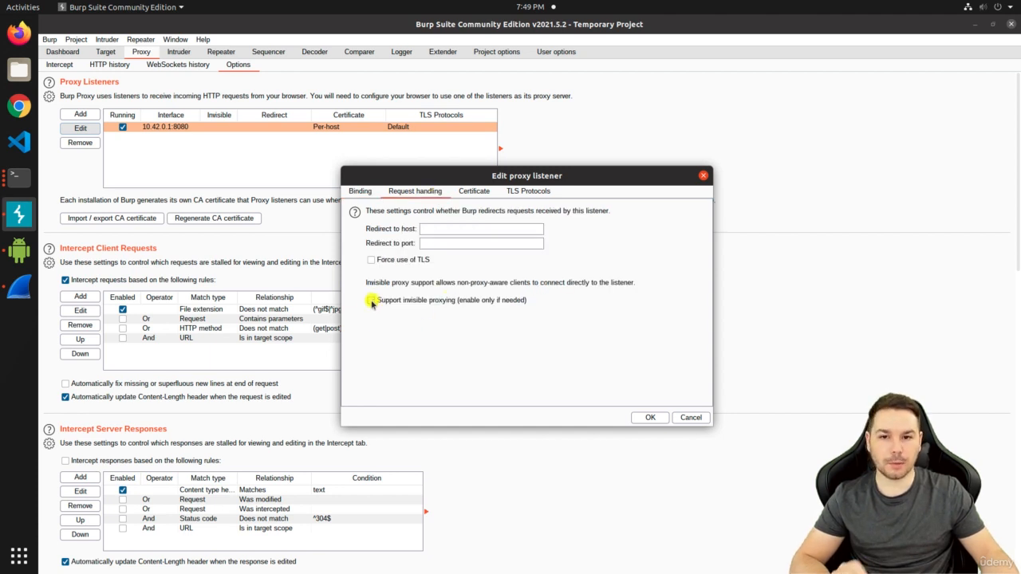
click(492, 301)
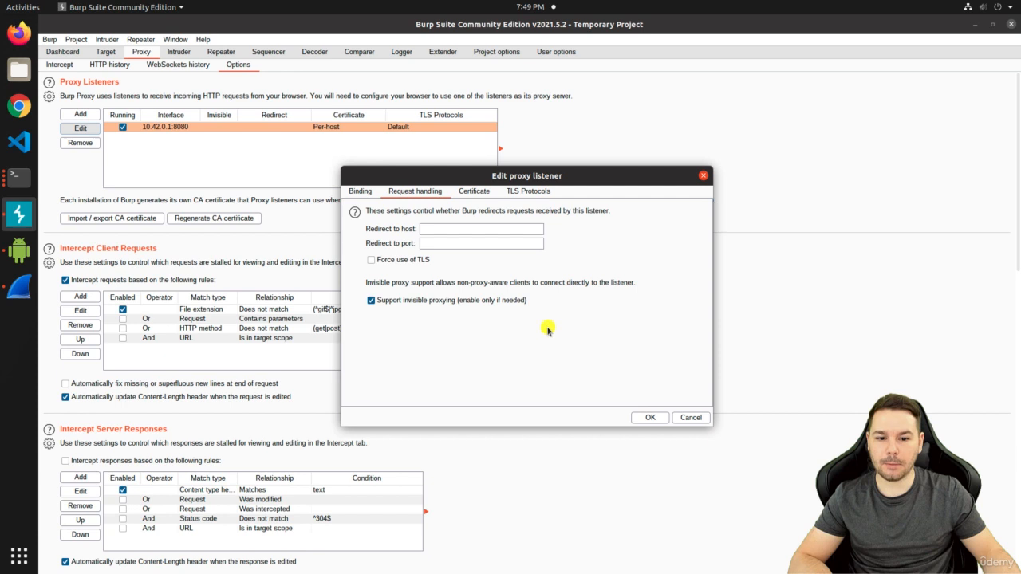
click(639, 417)
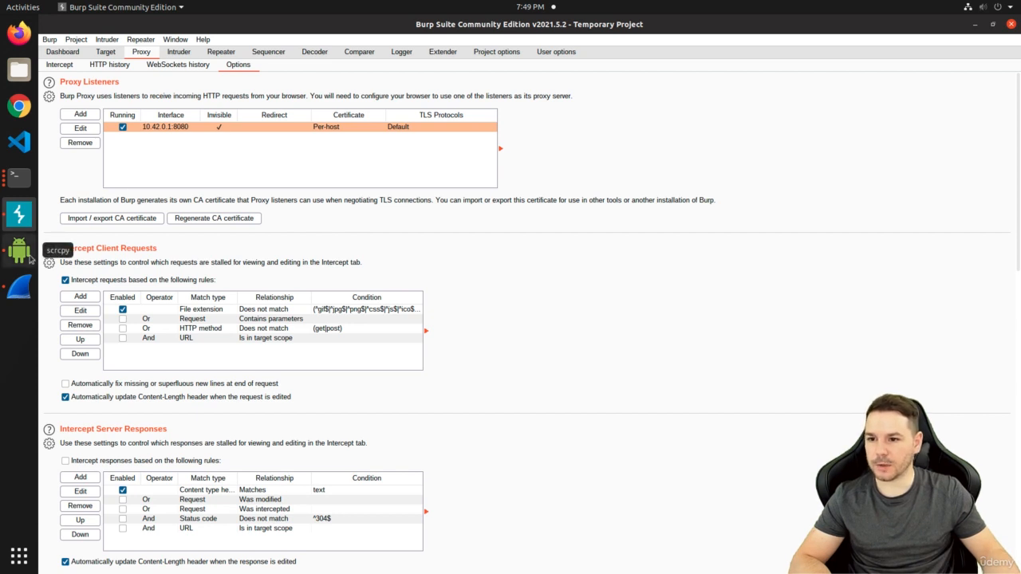
Swipe Chrome away in the phone's Recents and relaunch it
click(19, 250)
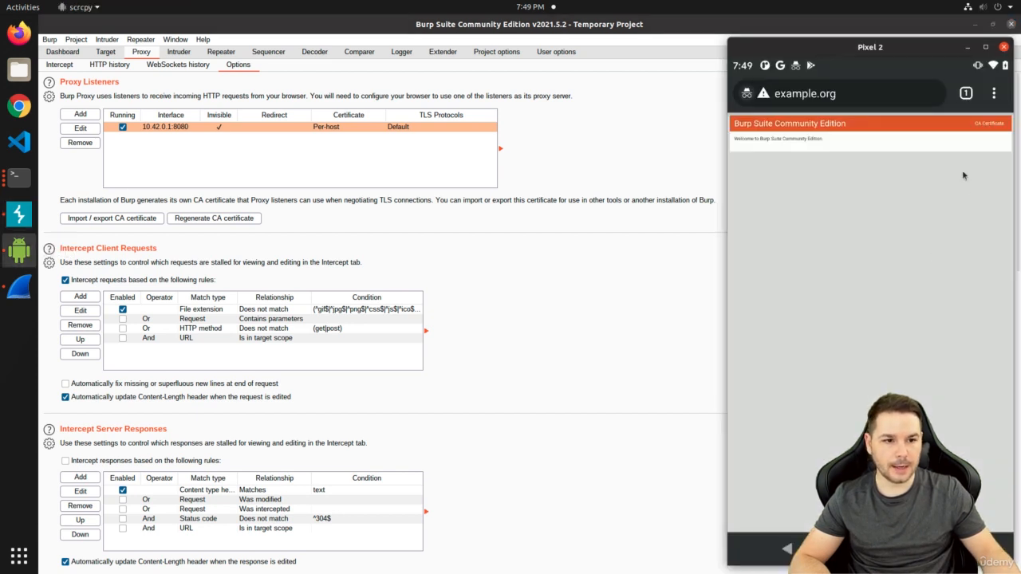
click(953, 549)
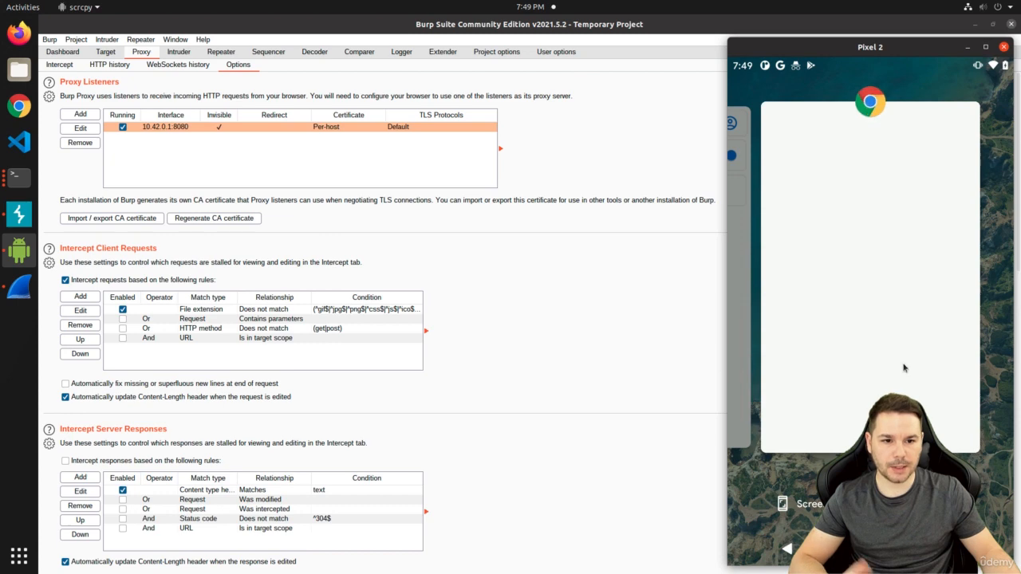
drag(902, 367, 880, 332)
drag(882, 403, 868, 82)
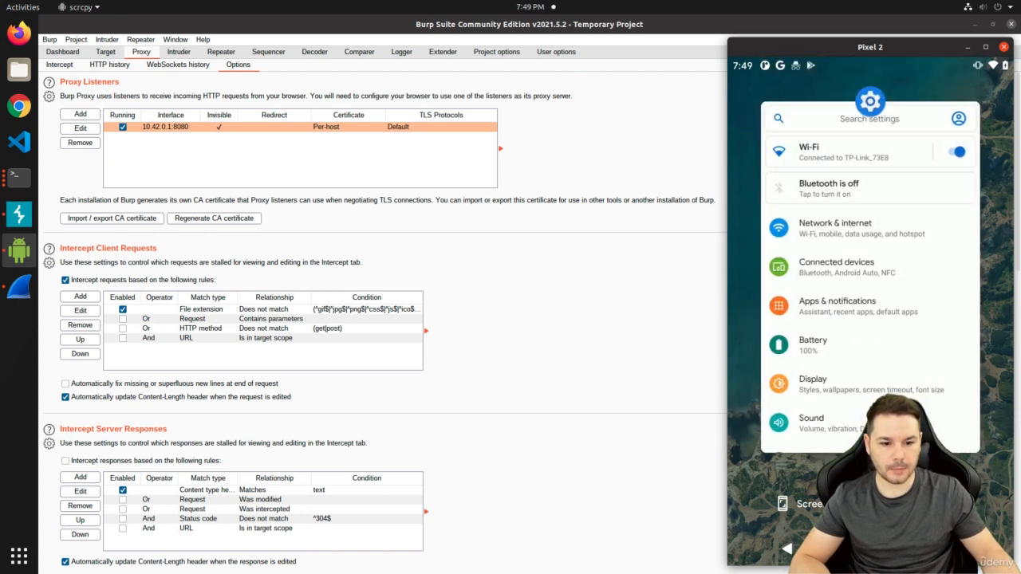
click(870, 548)
click(765, 499)
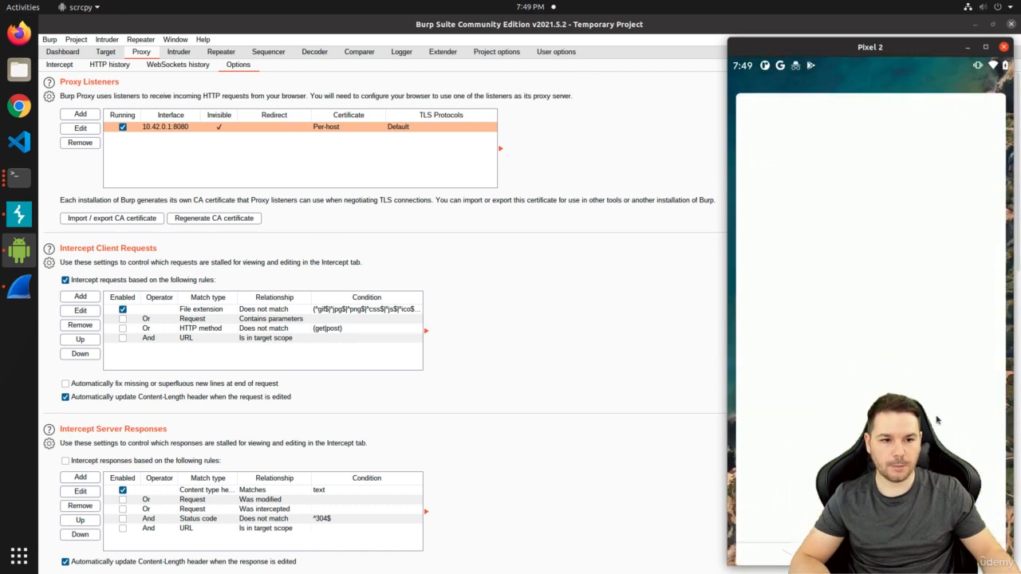
click(993, 94)
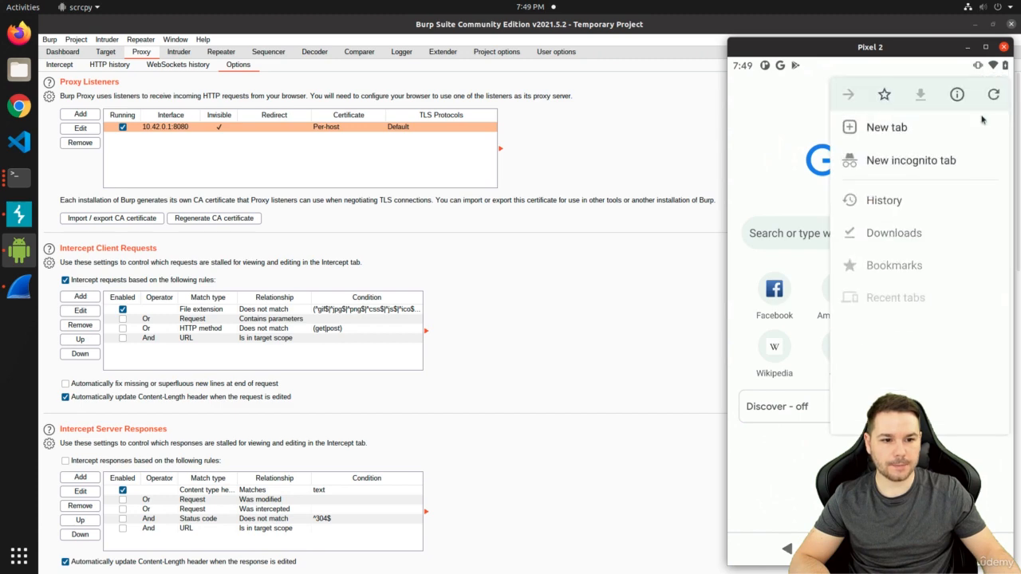
click(898, 166)
click(835, 95)
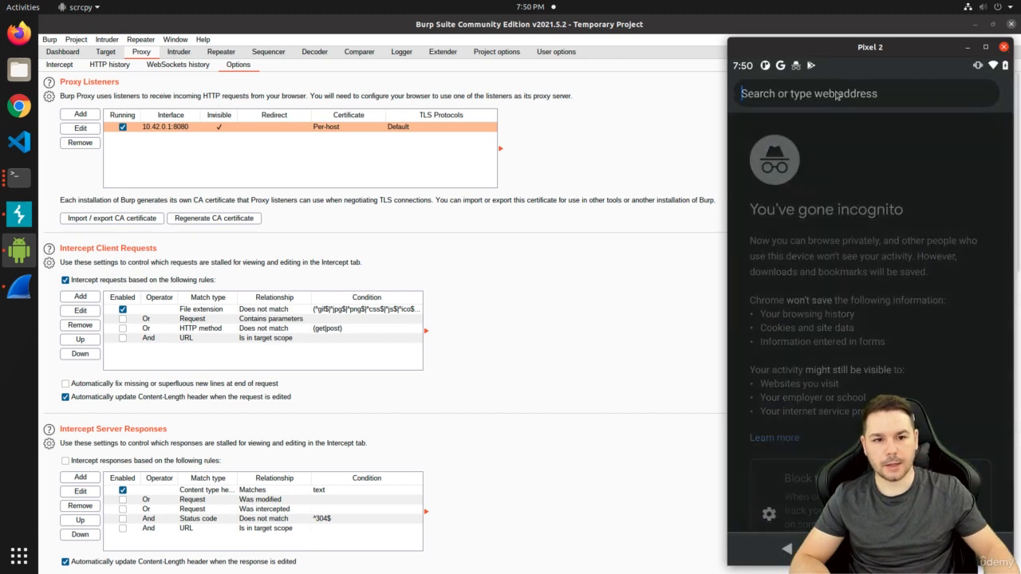
text(http://e)
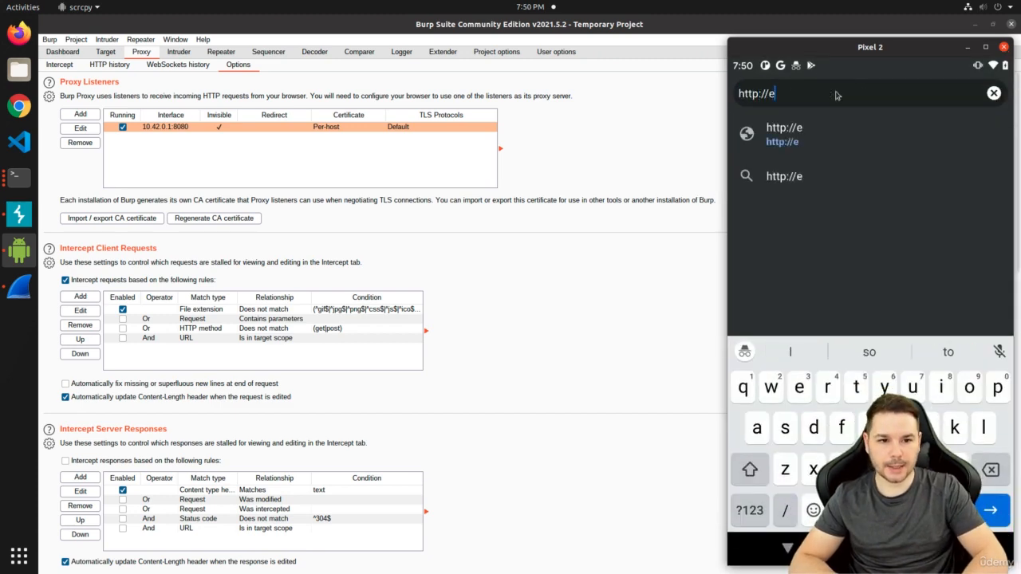
text(xample.org)
key(Return)
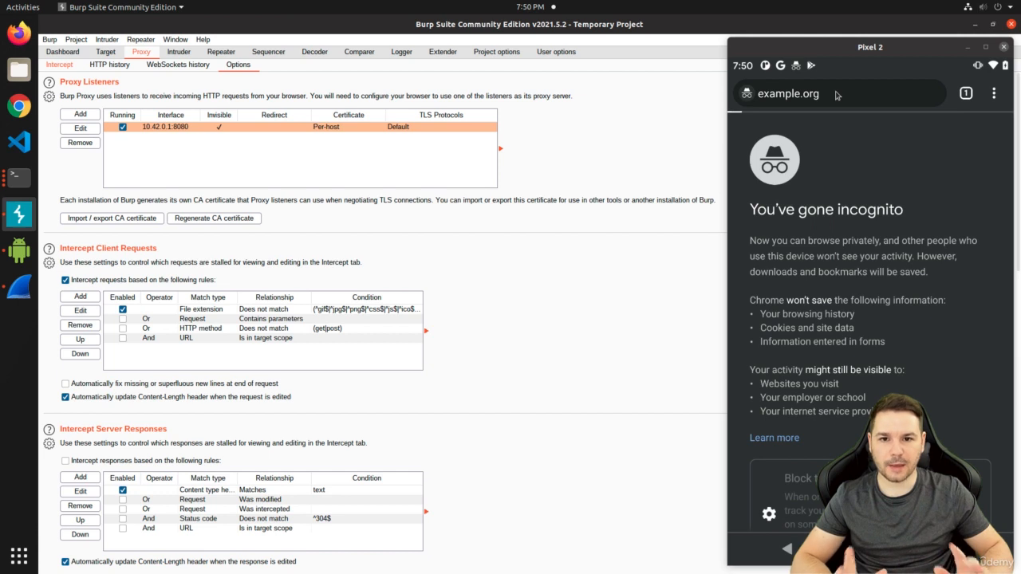
click(835, 94)
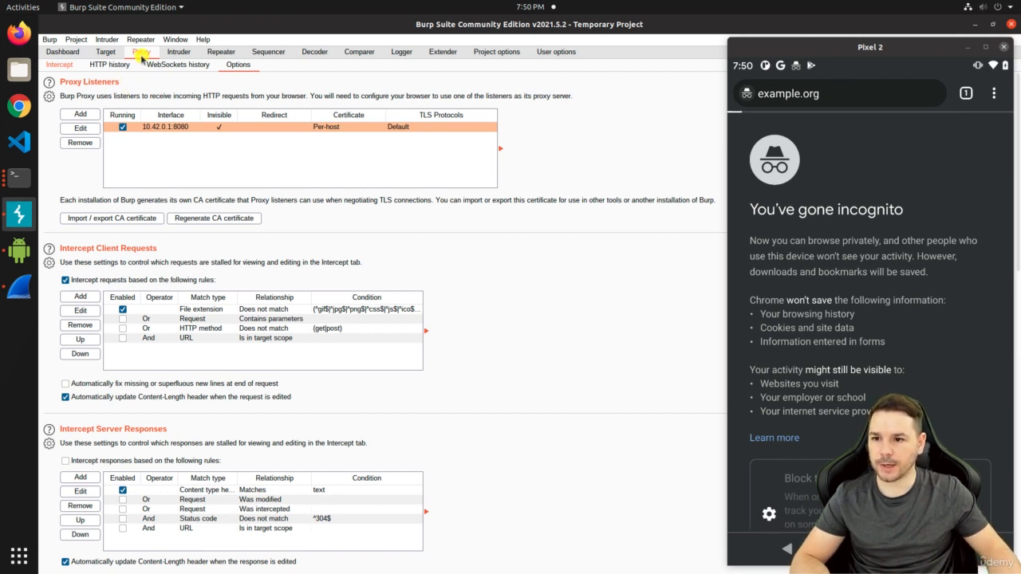
Inspect the intercepted GET request for example.org and forward it to the server
click(72, 68)
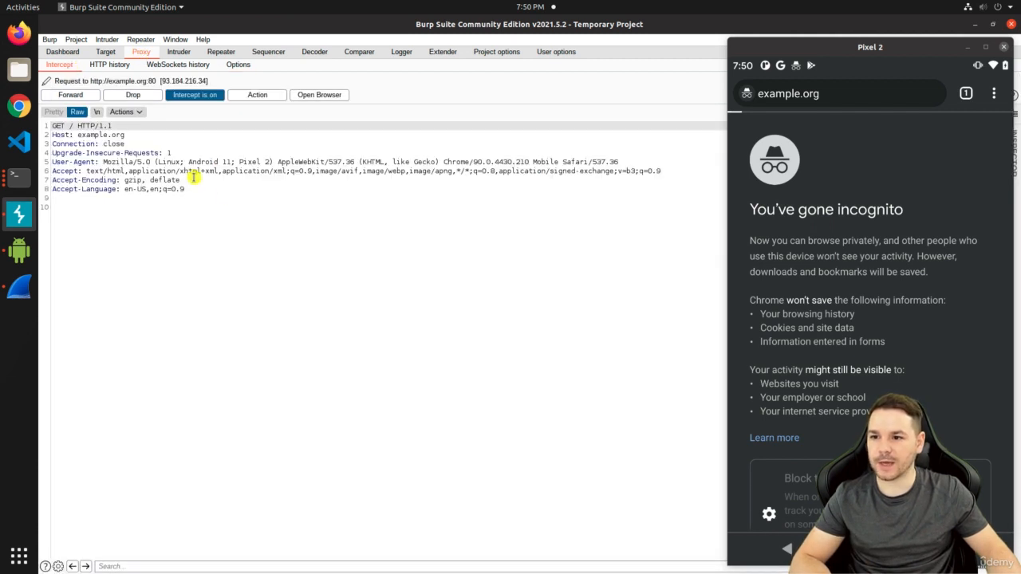
click(226, 195)
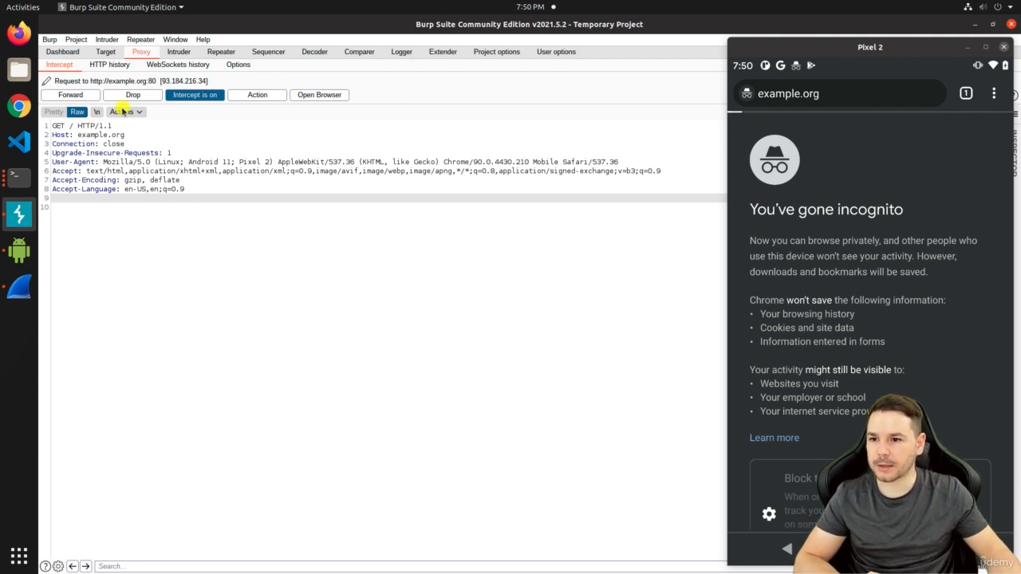
click(78, 95)
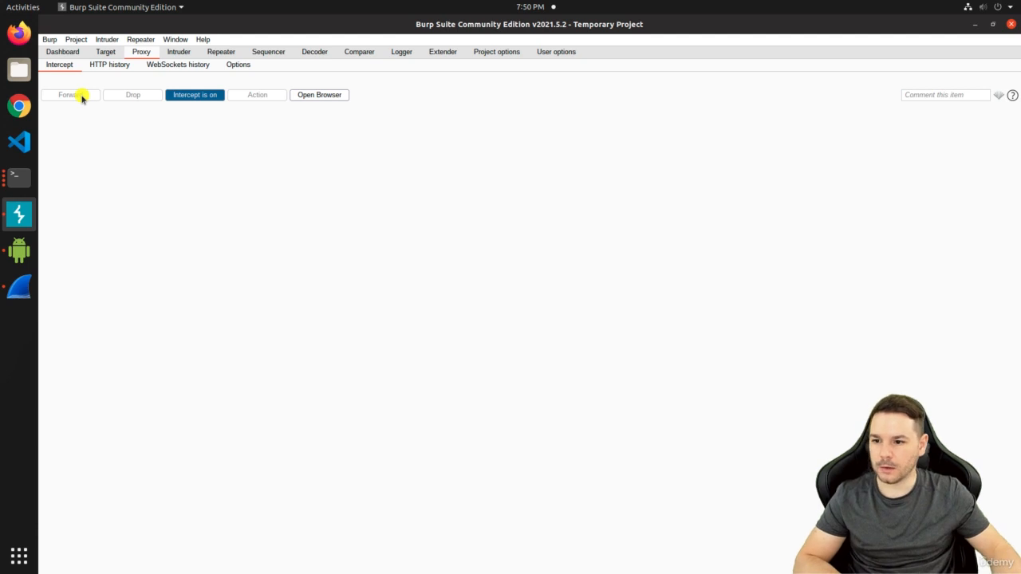
Set the scrcpy phone window to Always on Top
click(20, 249)
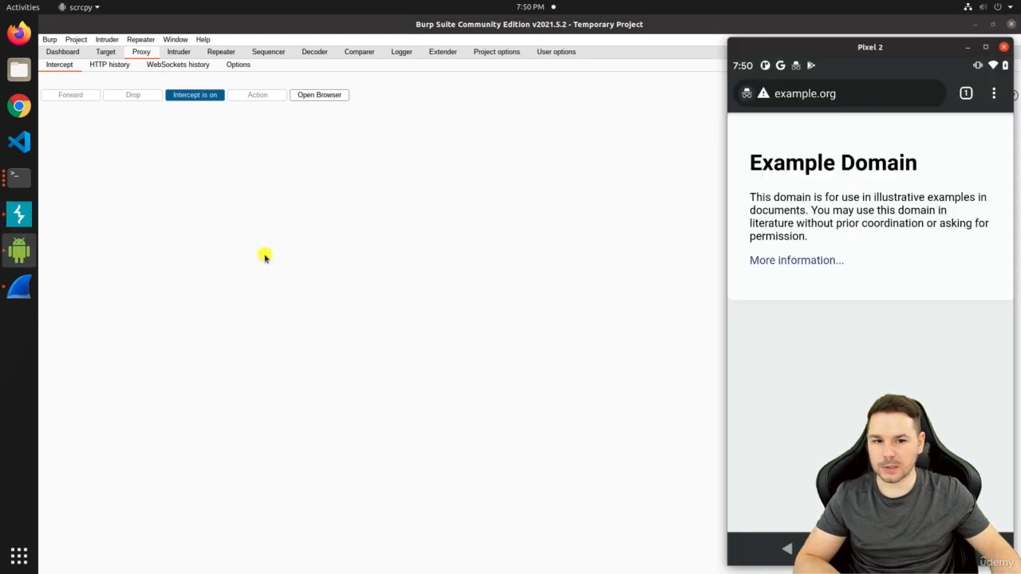
right_click(870, 47)
click(902, 131)
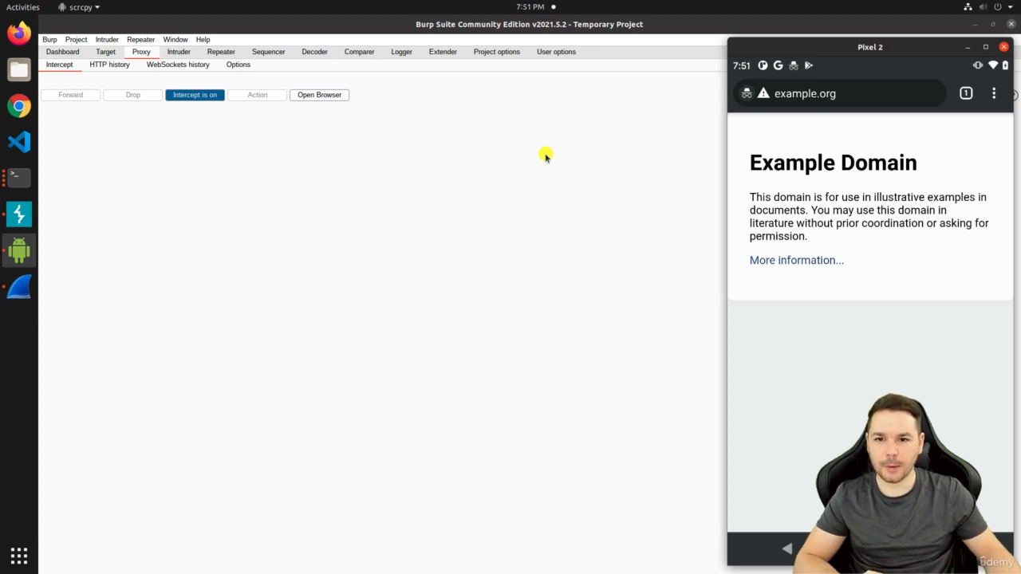
Review the GET / request and its 200 OK response in Proxy HTTP history
click(110, 64)
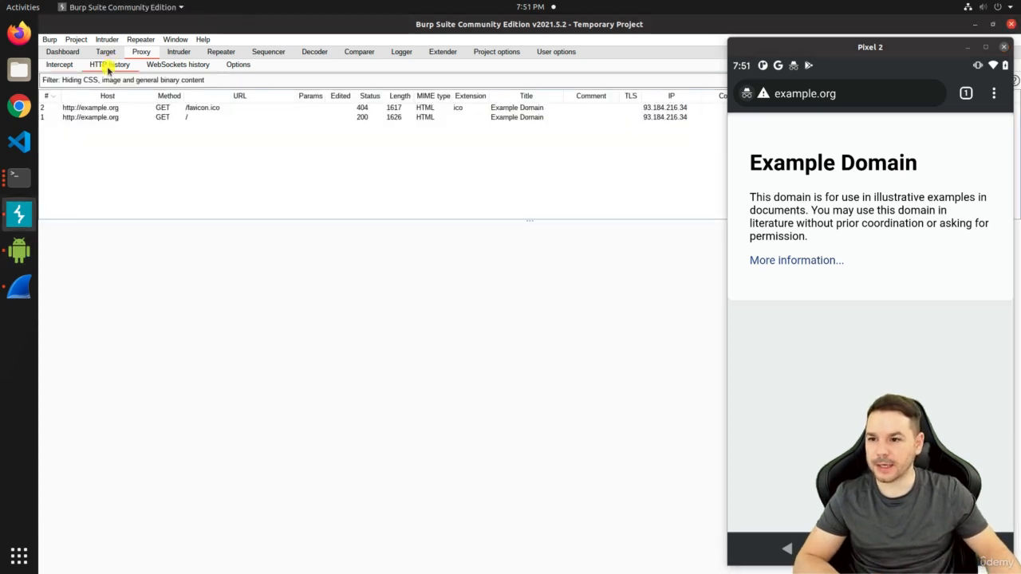
click(94, 118)
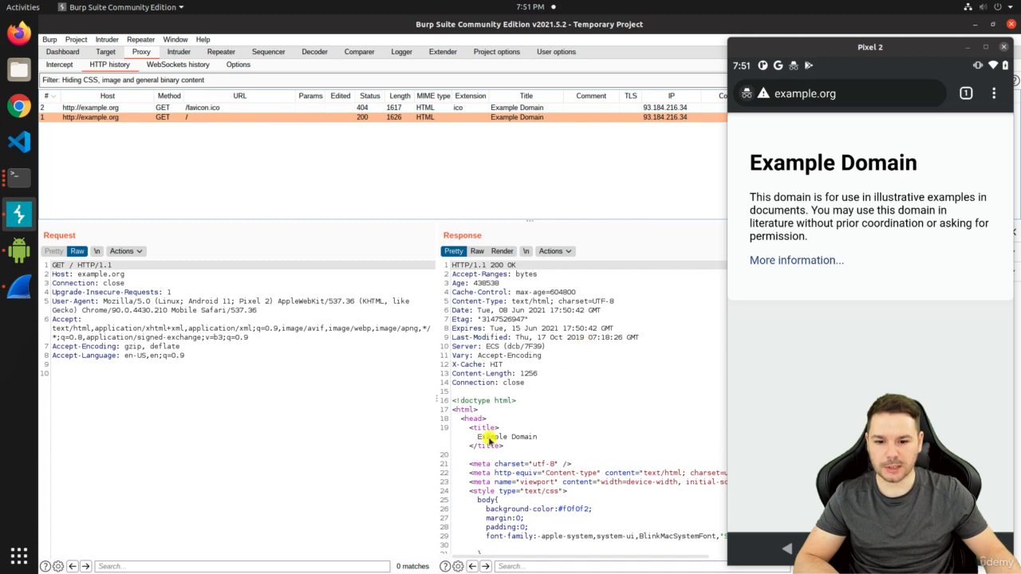
scroll(533, 433, down, 12)
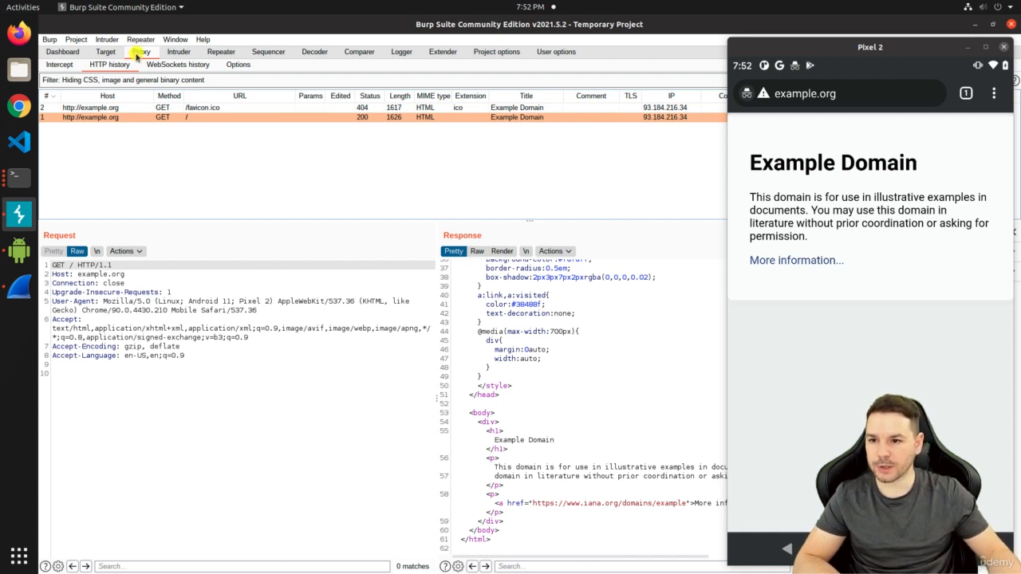
click(238, 65)
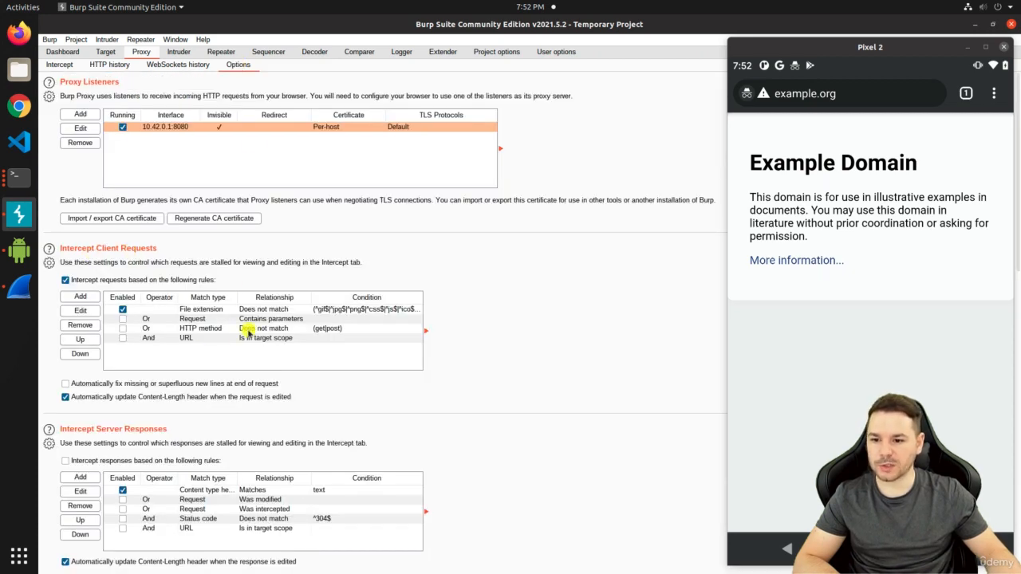
Tick 'Intercept responses based on the following rules' and add a new response interception rule
click(354, 311)
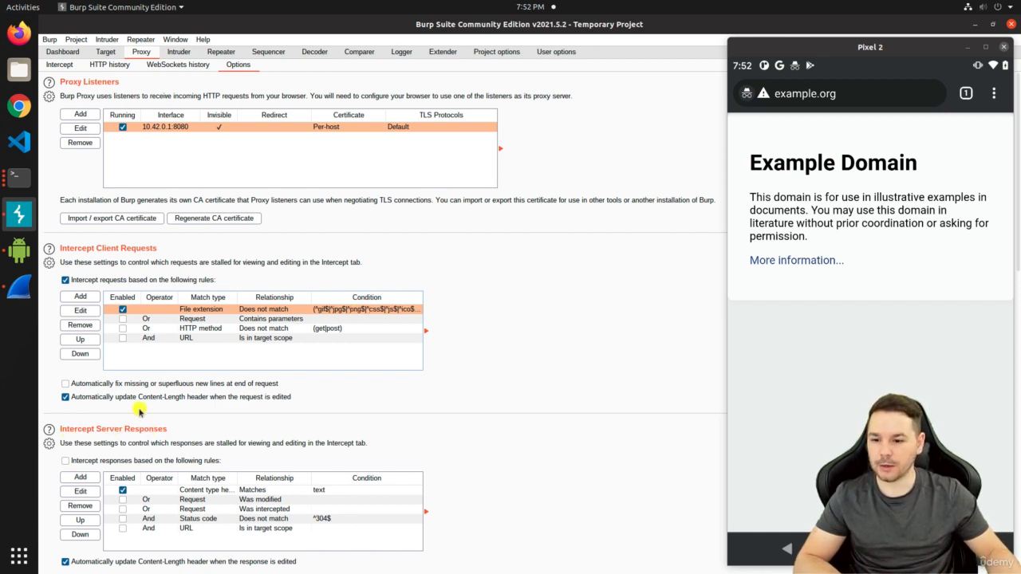
scroll(142, 411, down, 5)
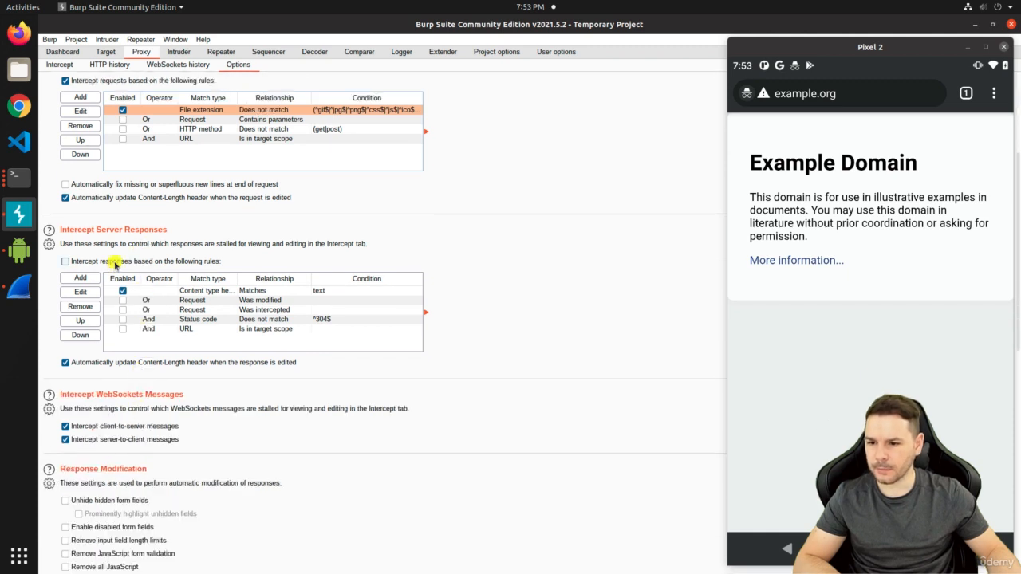
click(113, 262)
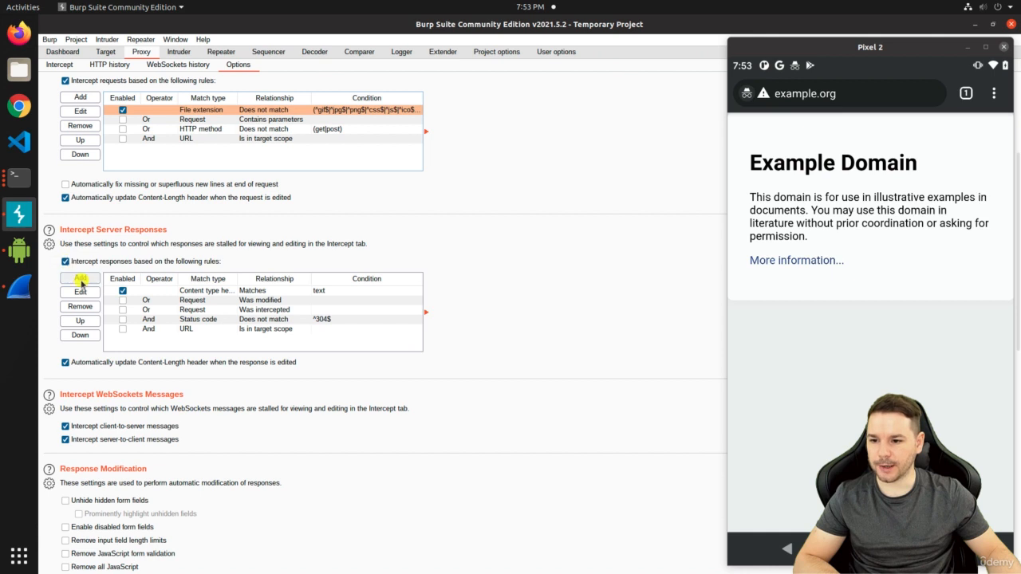
click(80, 279)
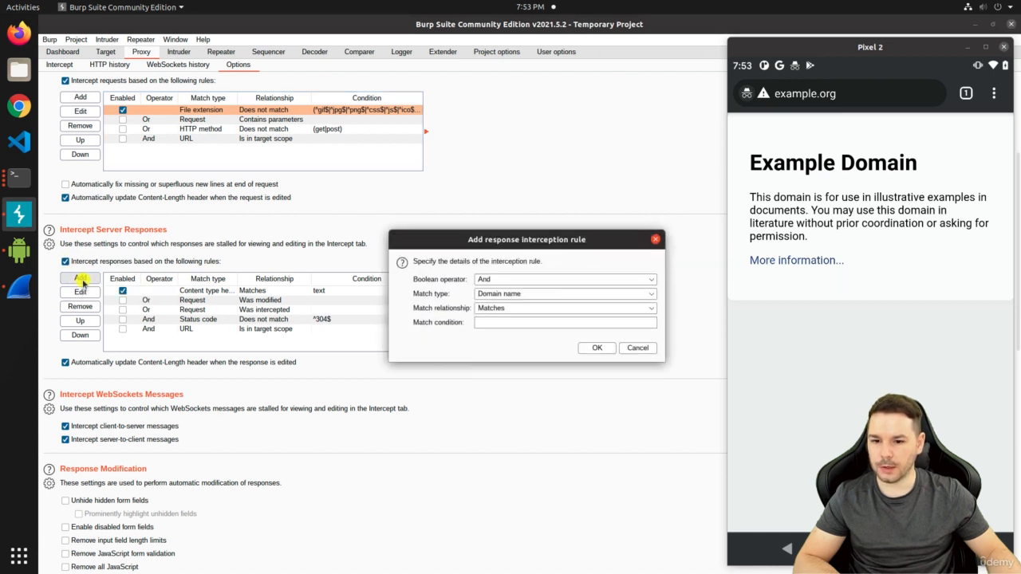
Save a response rule with Or, Any header, In response matches, condition .*
click(514, 280)
click(508, 301)
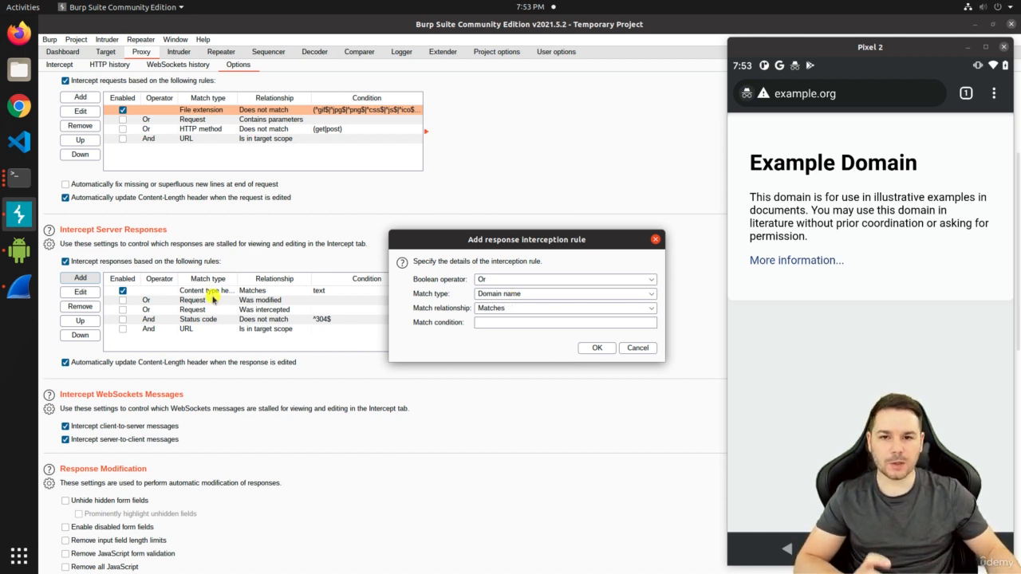
click(533, 295)
scroll(549, 340, down, 1)
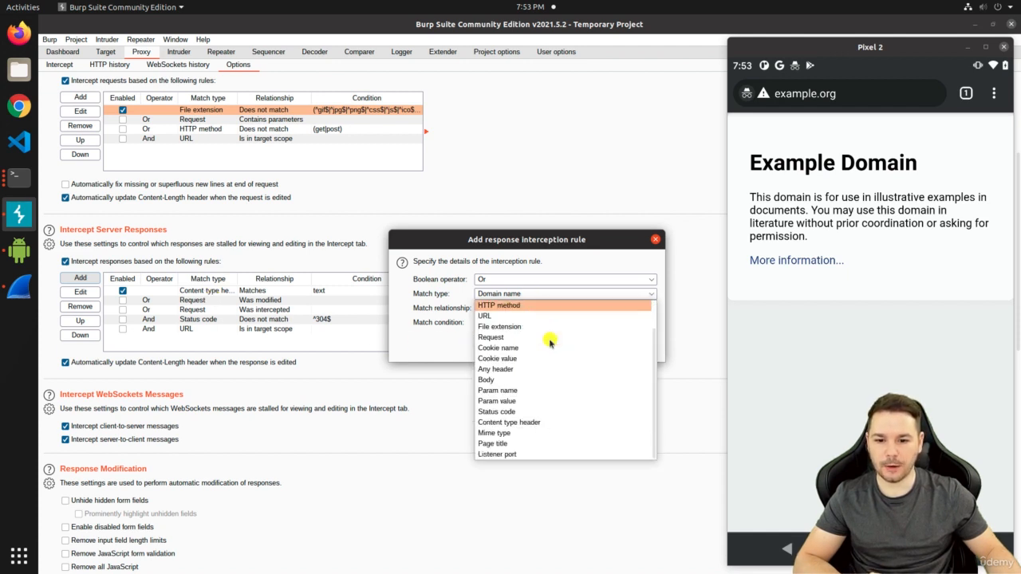
scroll(550, 341, up, 1)
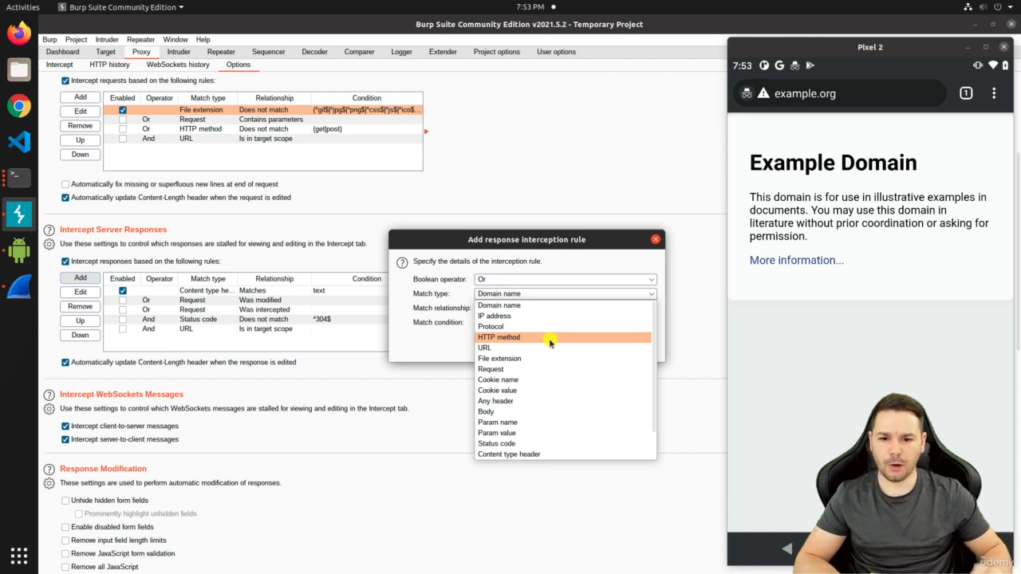
click(535, 401)
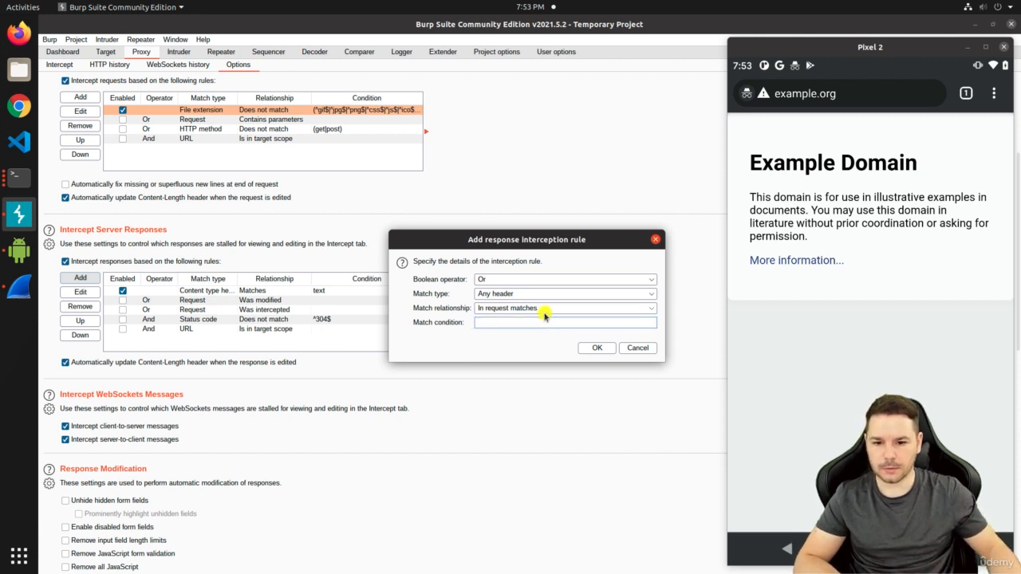
click(545, 311)
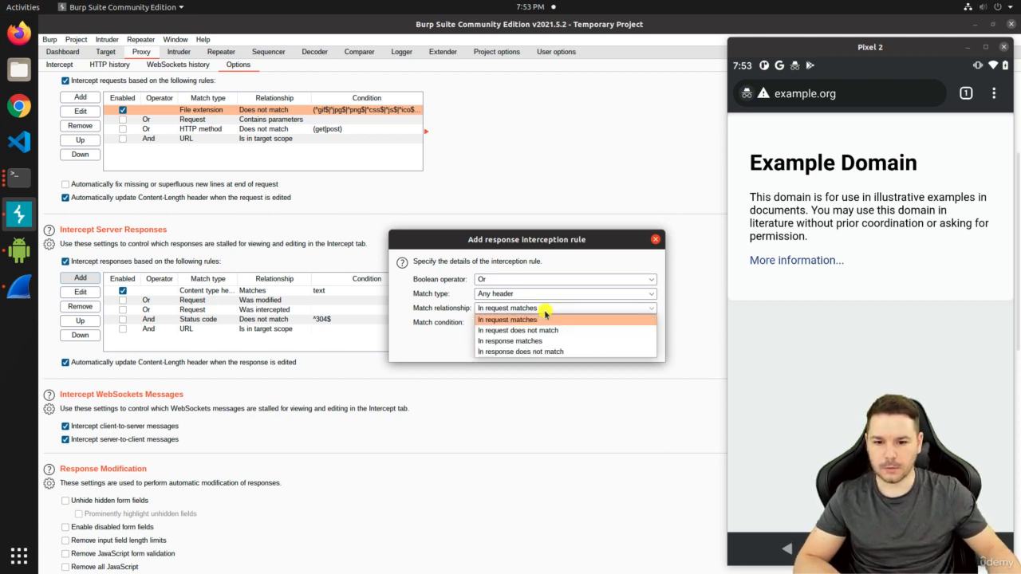
click(537, 340)
click(537, 324)
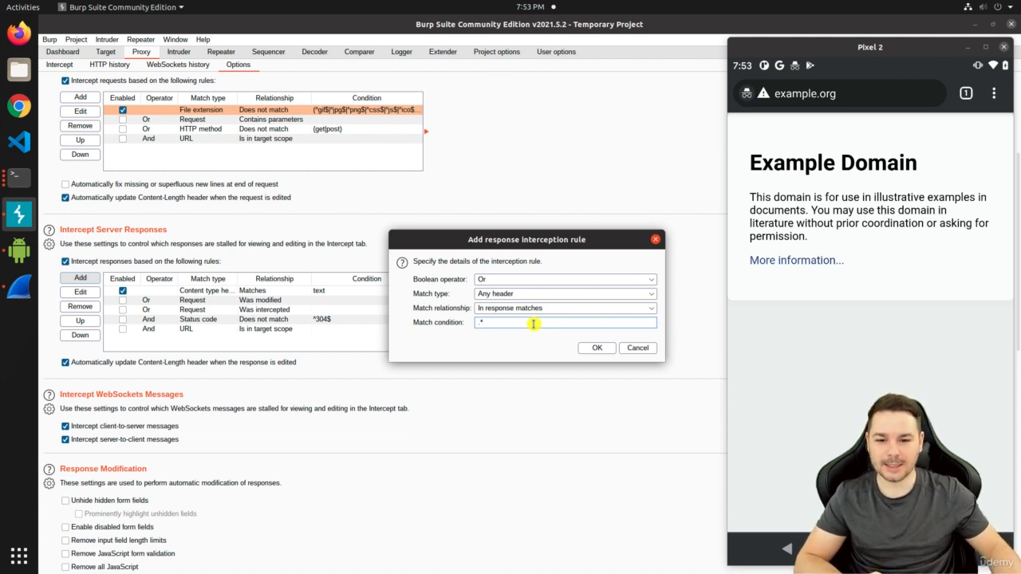
click(594, 348)
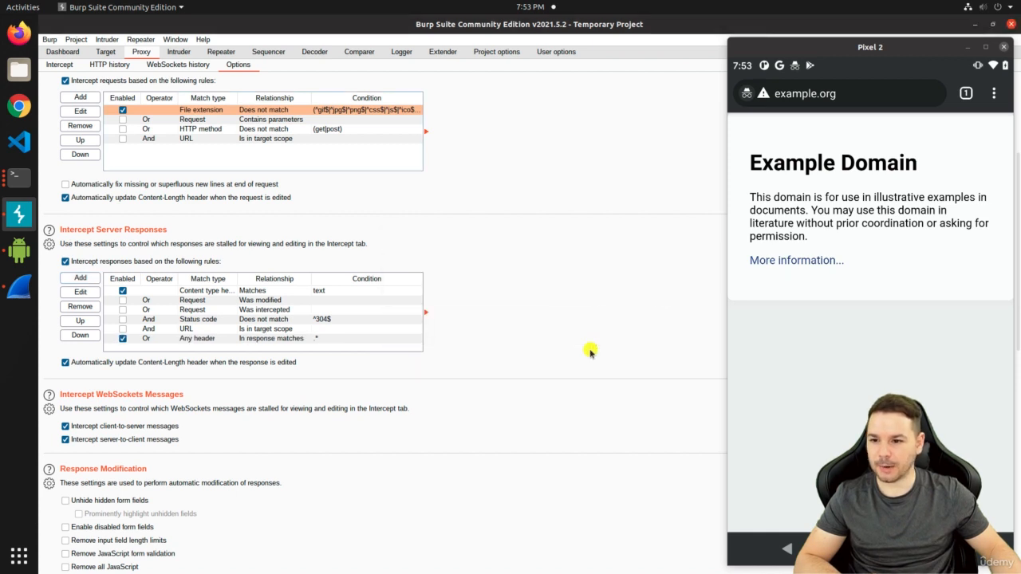
Reload example.org on the phone, then forward both the intercepted GET request and its 304 Not Modified response
click(60, 65)
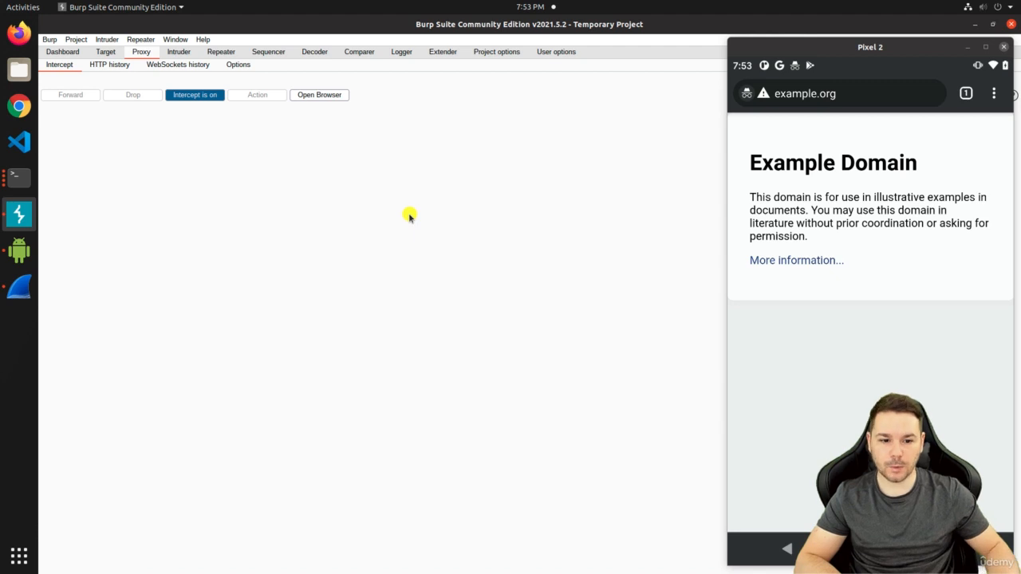
click(889, 341)
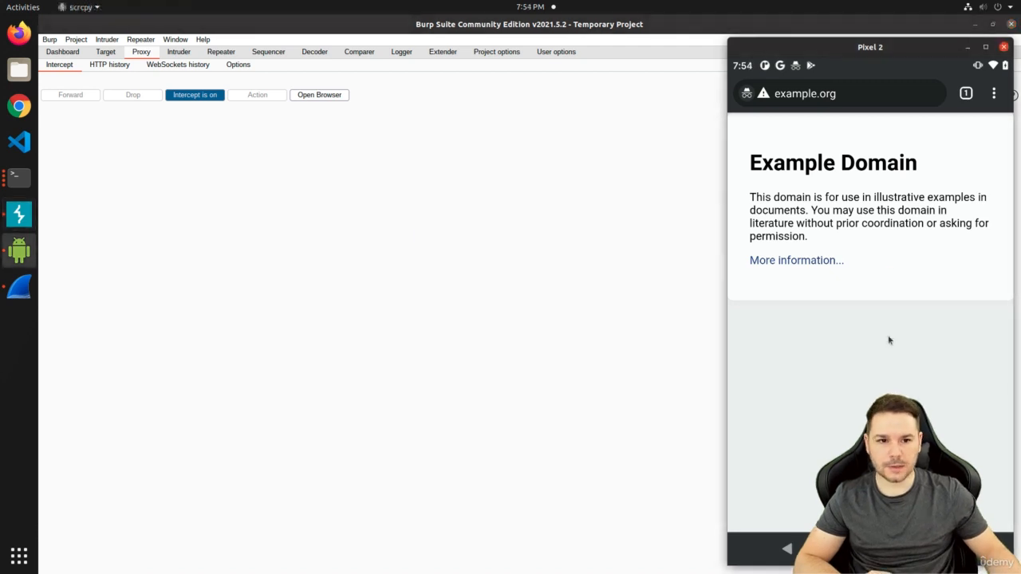
click(868, 95)
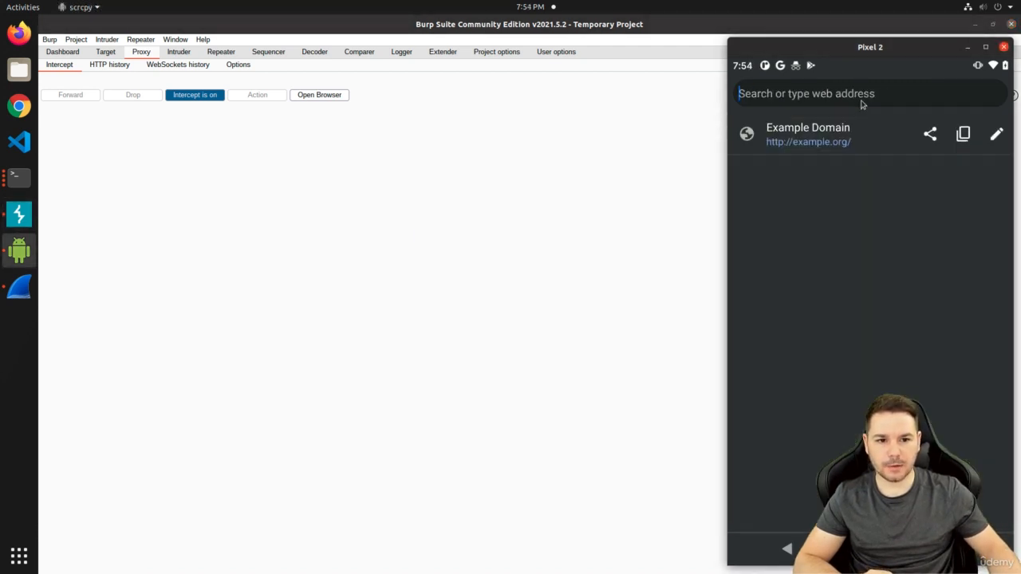
click(830, 141)
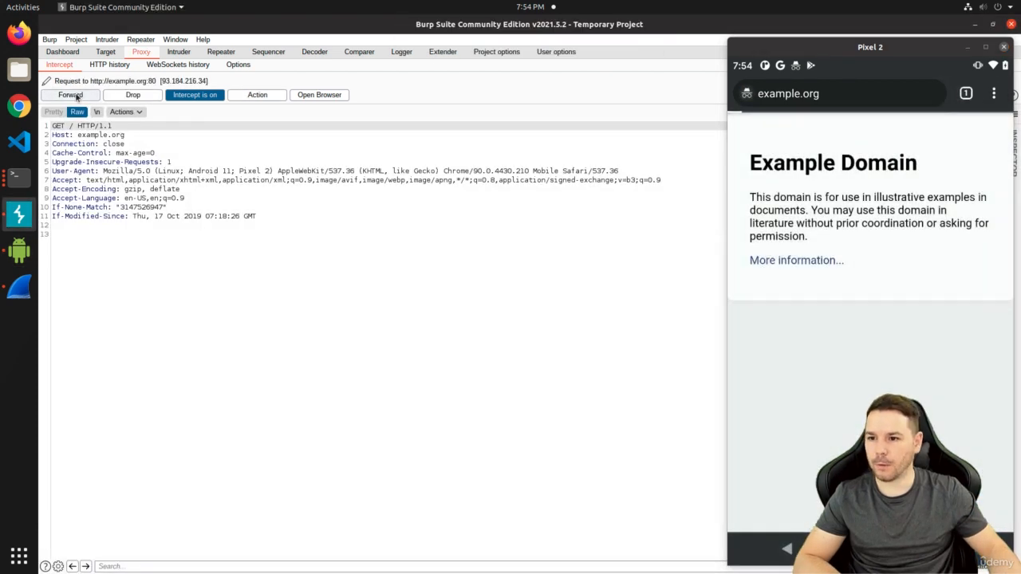
click(71, 95)
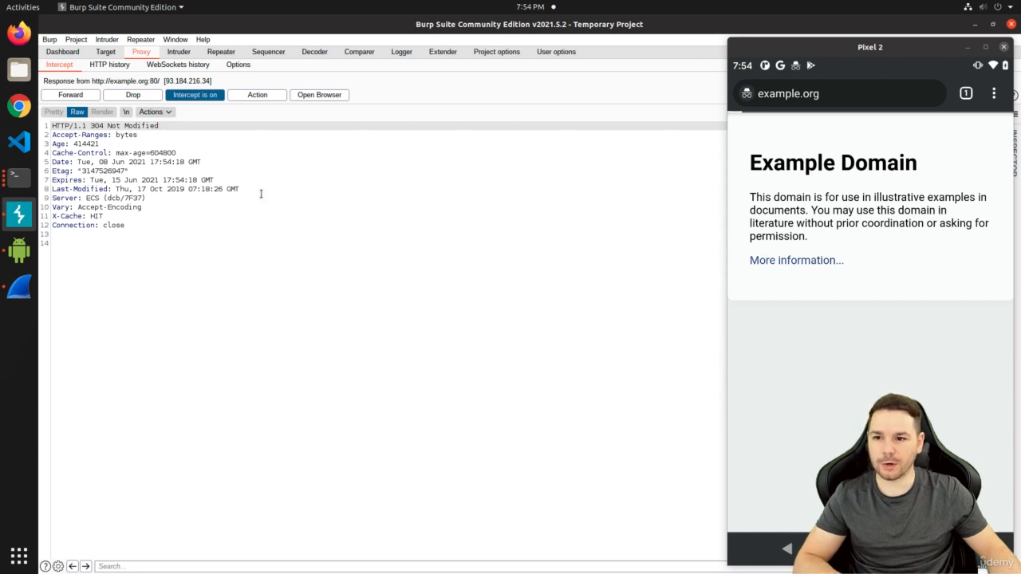
click(64, 98)
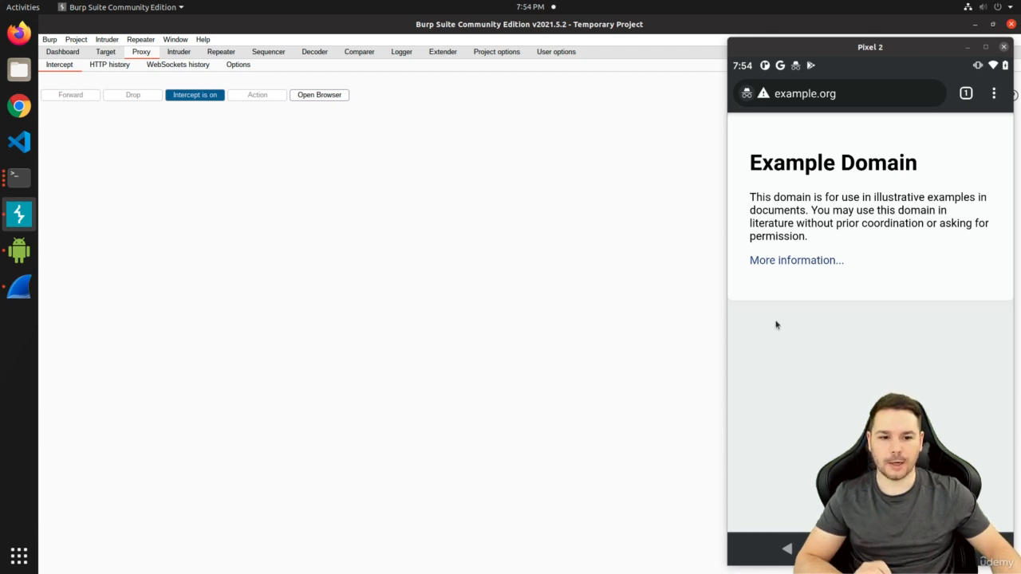
Swipe Chrome away from the phone's recent apps and return to the home screen
click(953, 549)
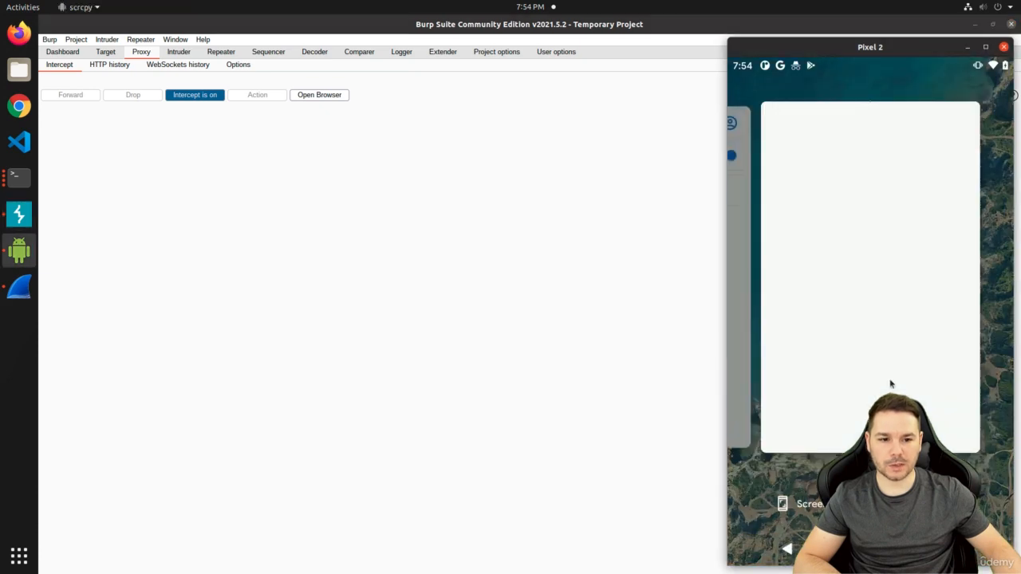
drag(882, 390, 857, 200)
click(870, 549)
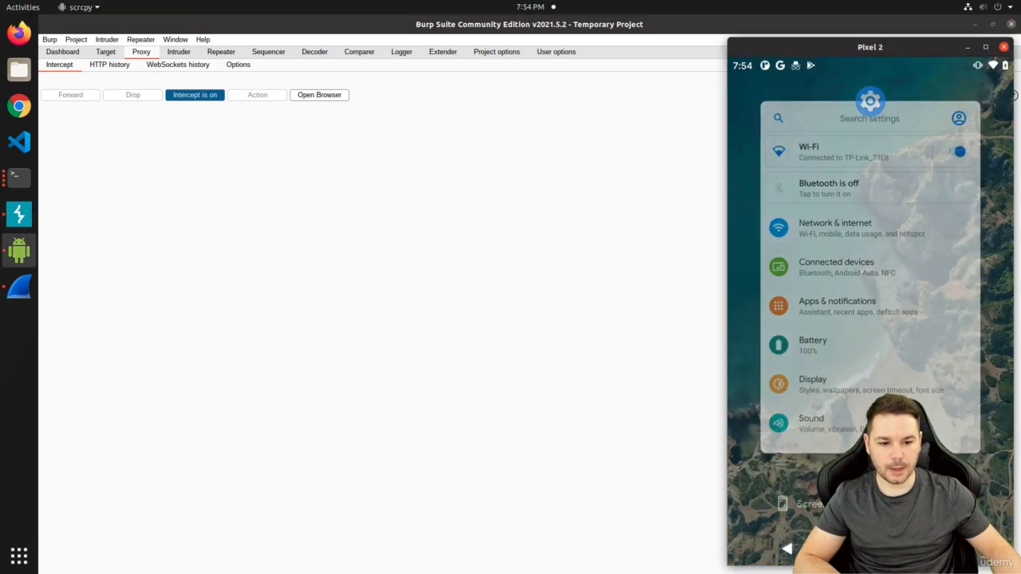
click(823, 94)
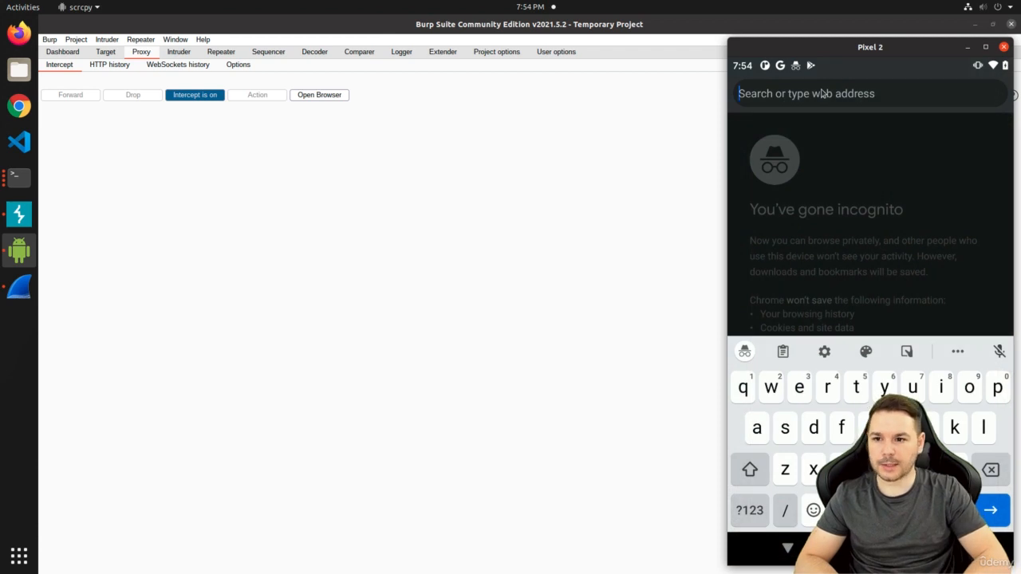
text(http)
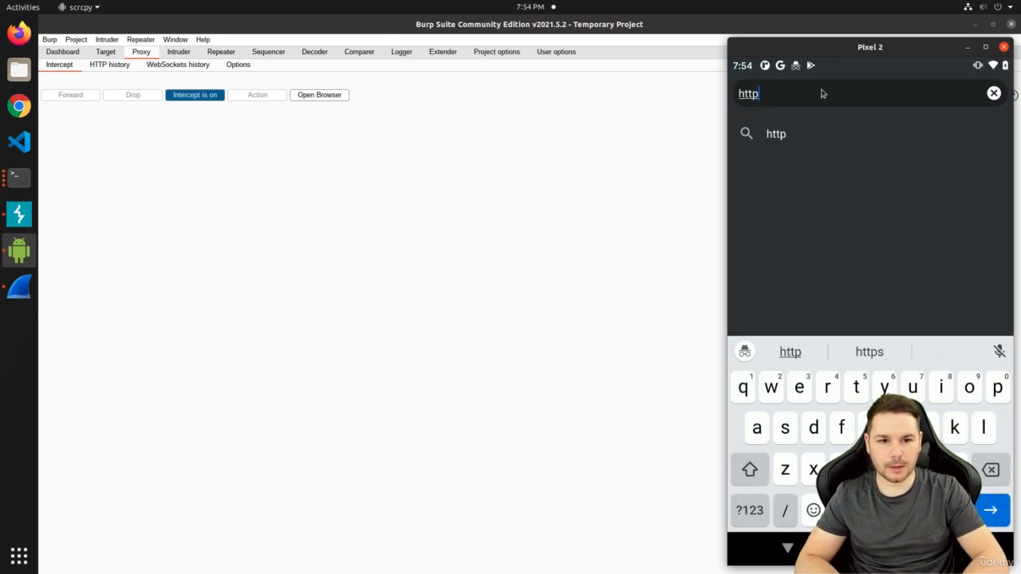
text(://example.org)
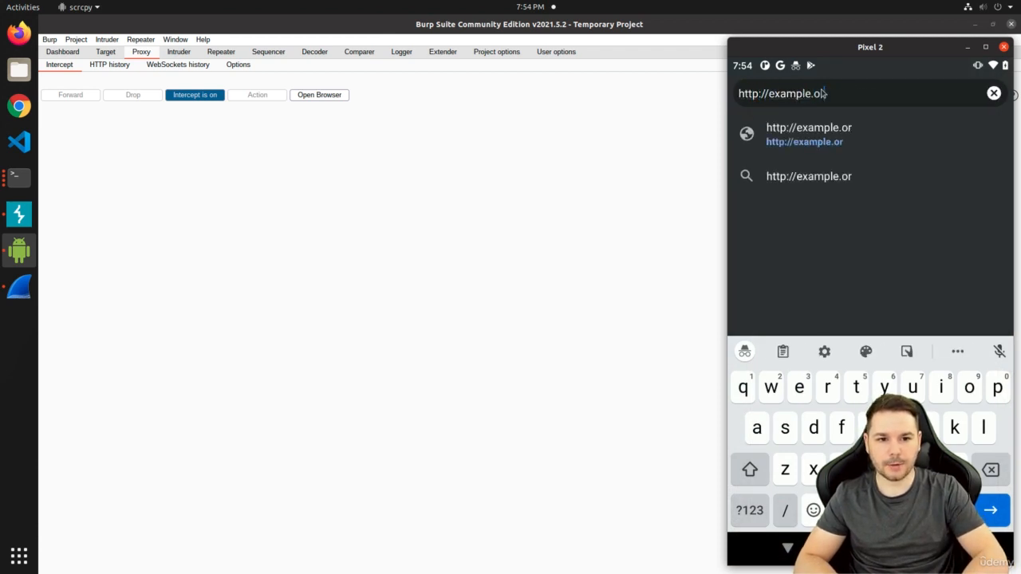
key(Return)
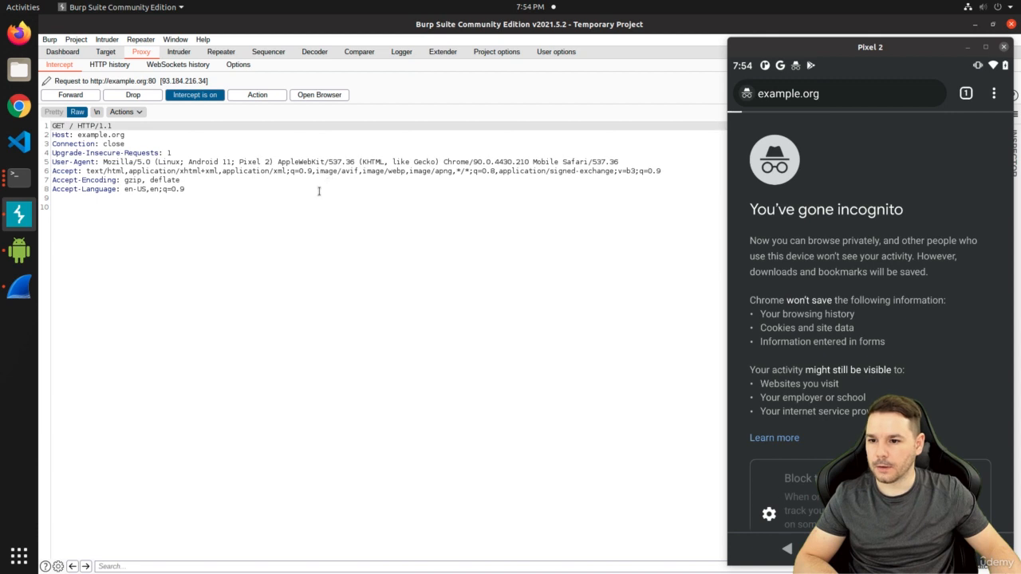
click(319, 191)
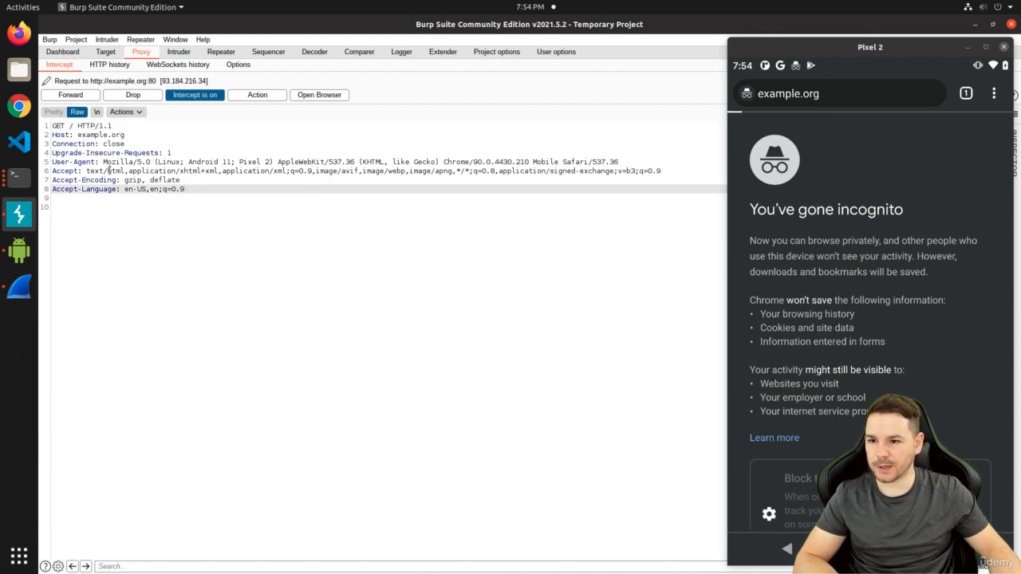
Forward the request and change the response's h1 heading to 'Your device has been hacked!'
click(70, 95)
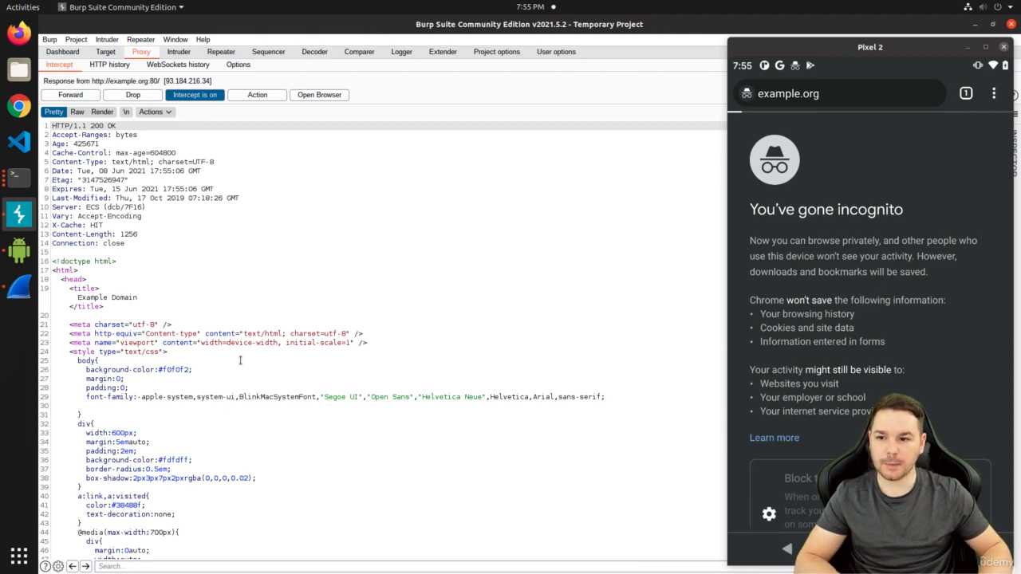
scroll(240, 360, down, 7)
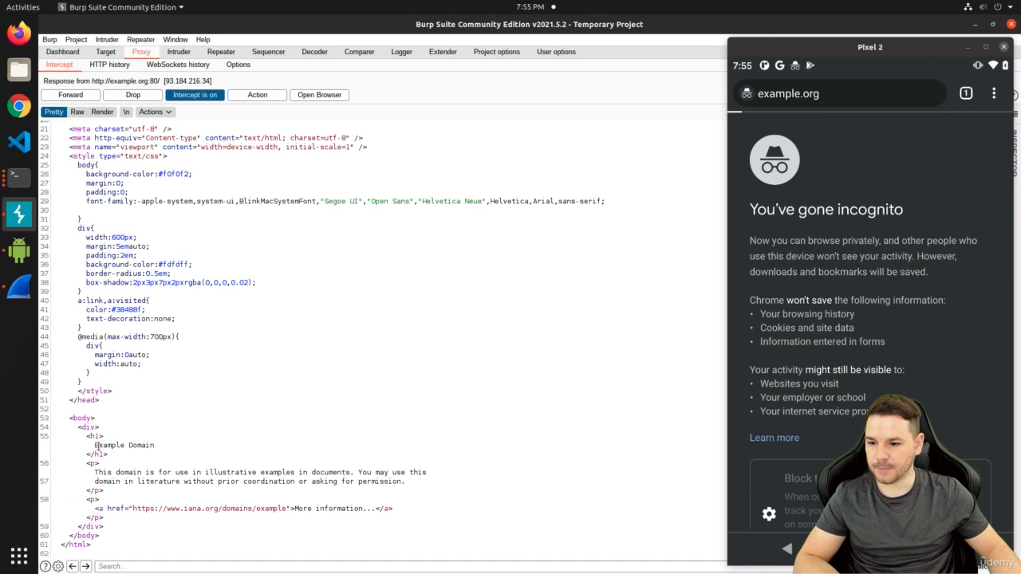
drag(94, 445, 199, 445)
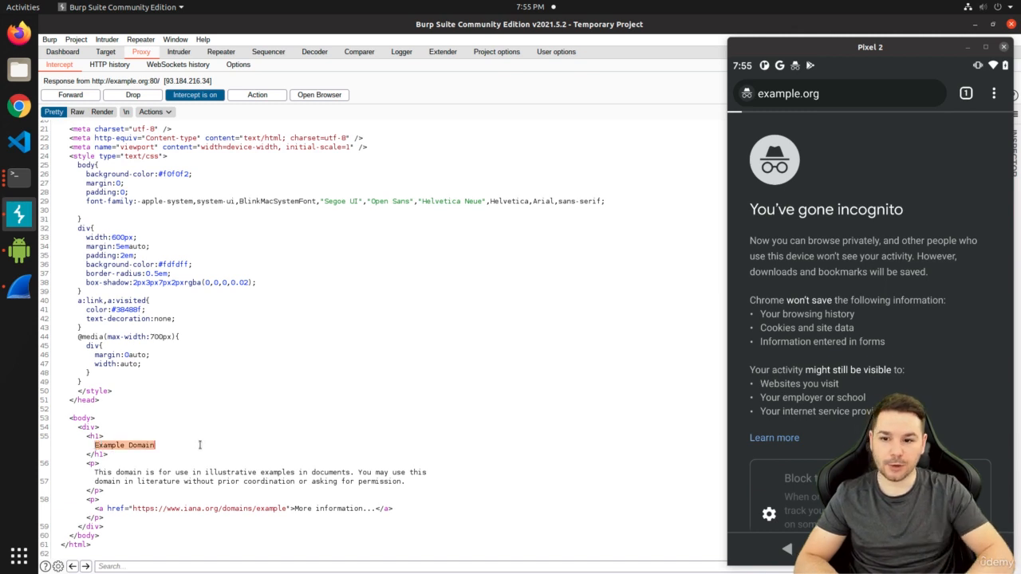
text(Yo)
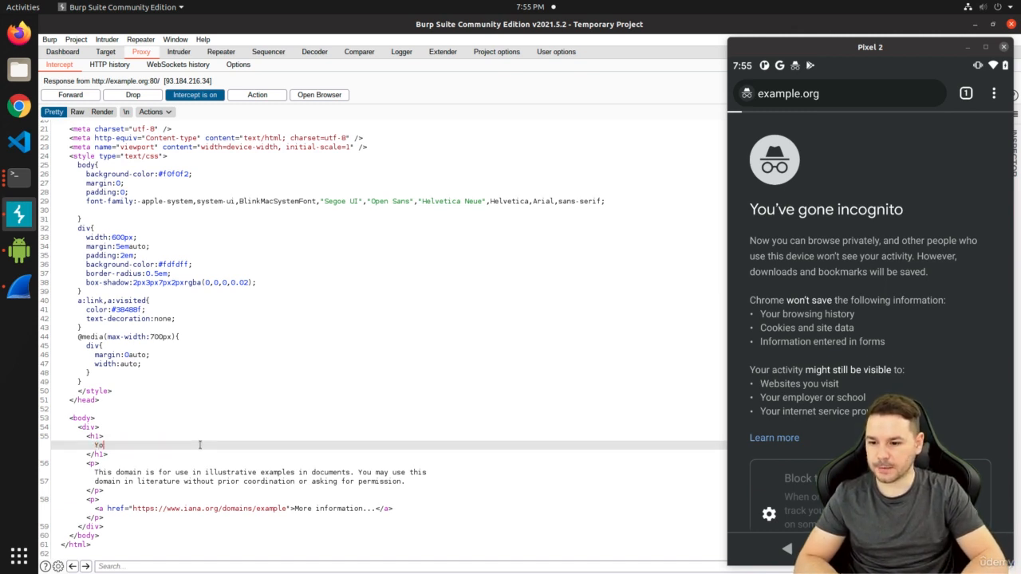
text(ur device has been )
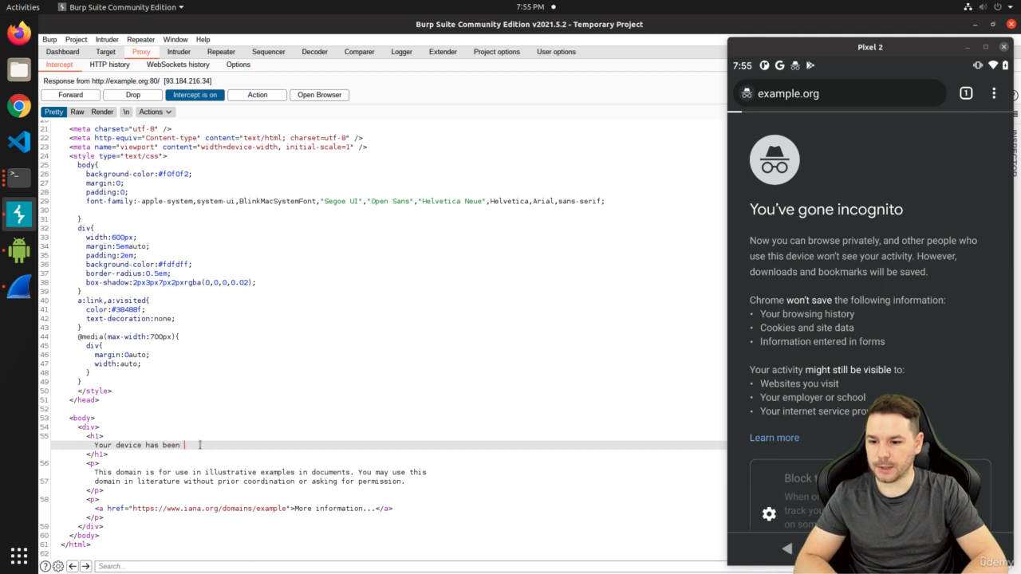
text(hacked!)
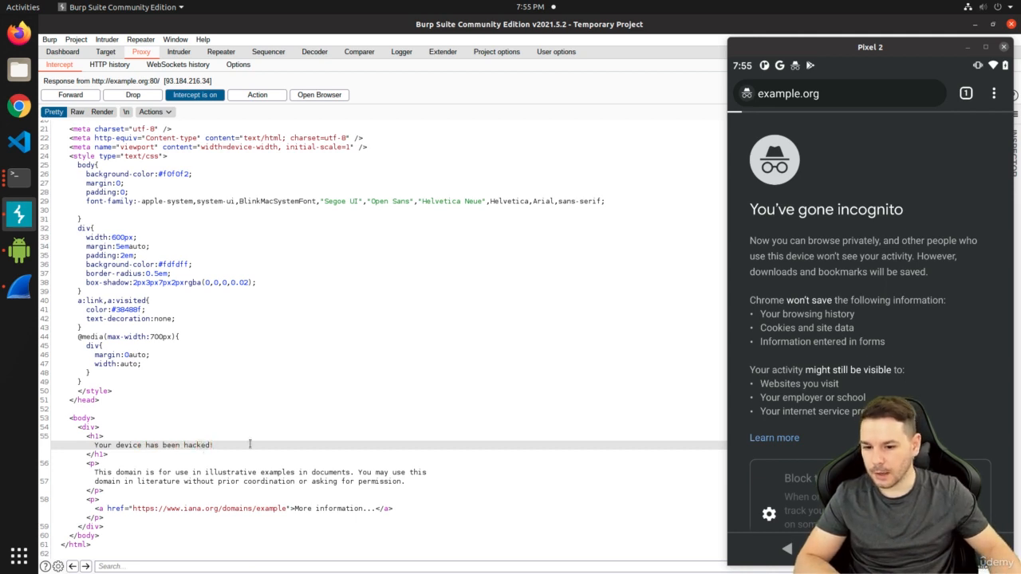
Replace the paragraph text with 'Uh, that would be pretty bad, right?', fixing the typo
drag(406, 482, 92, 472)
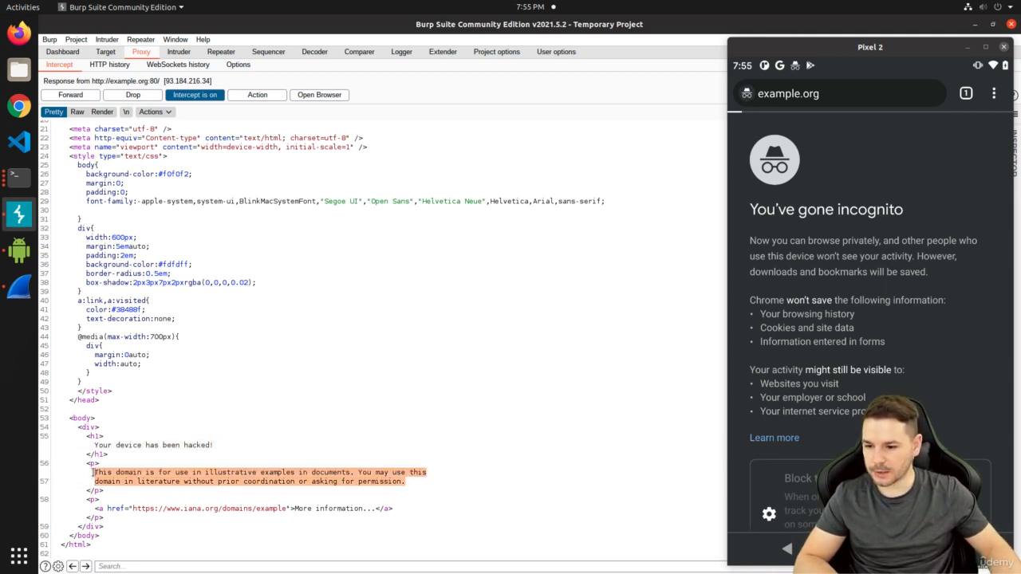
text(Uh)
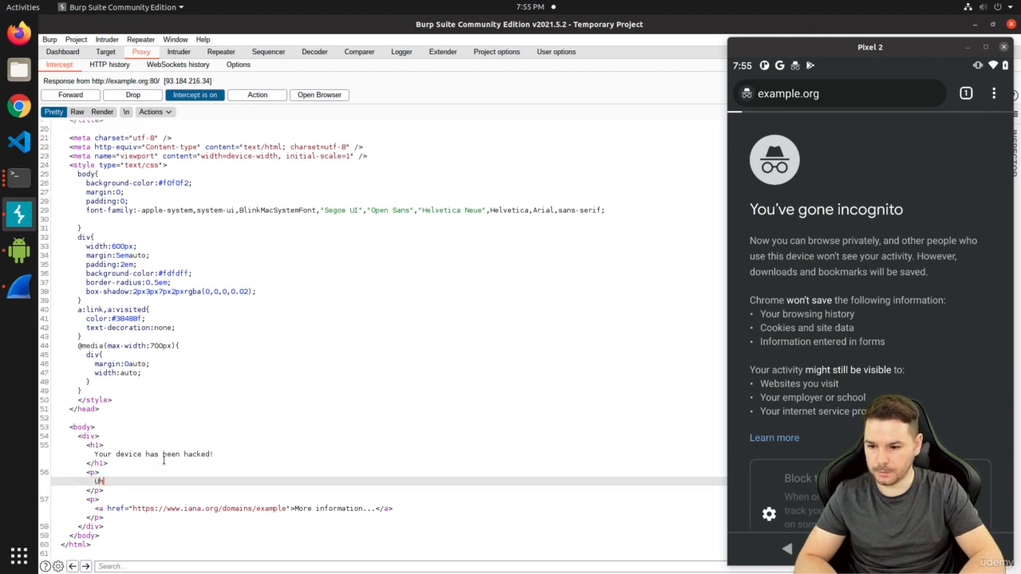
text(, that would be pret)
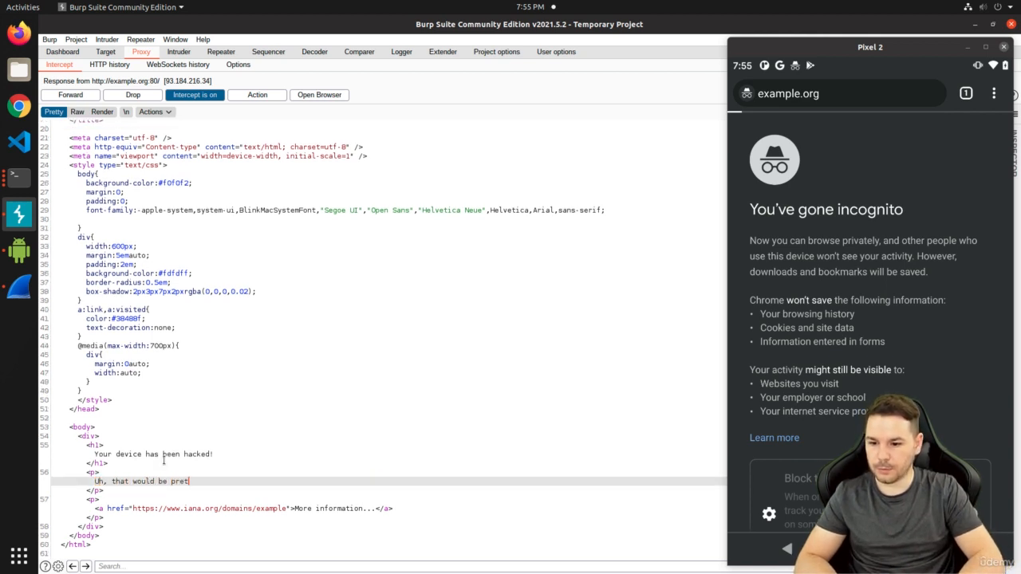
text(ty bad, rihgt?)
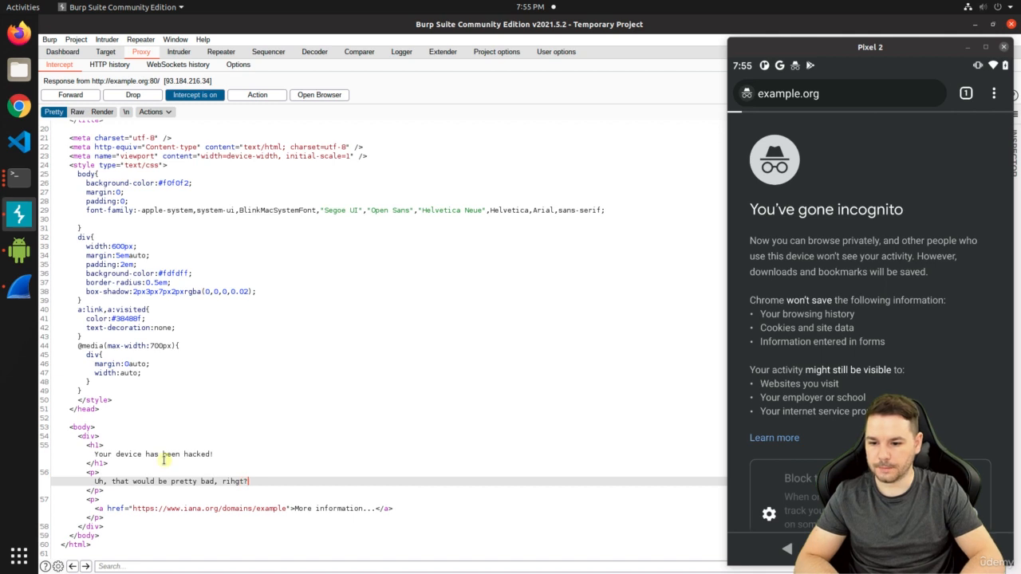
key(BackSpace)
key(BackSpace)
key(BackSpace)
key(BackSpace)
text(ght?)
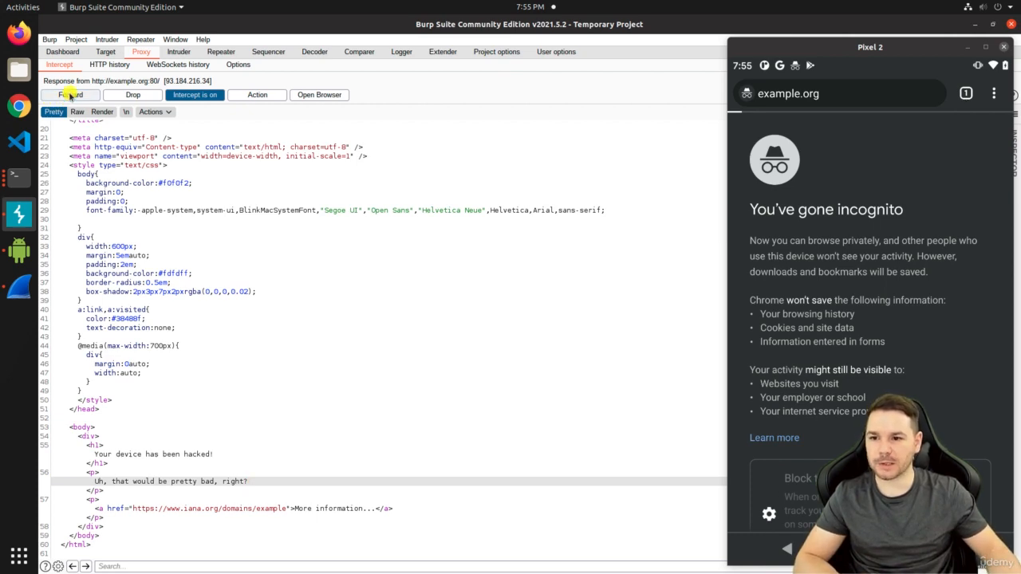
Forward the tampered response to the phone, then switch interception off
click(70, 95)
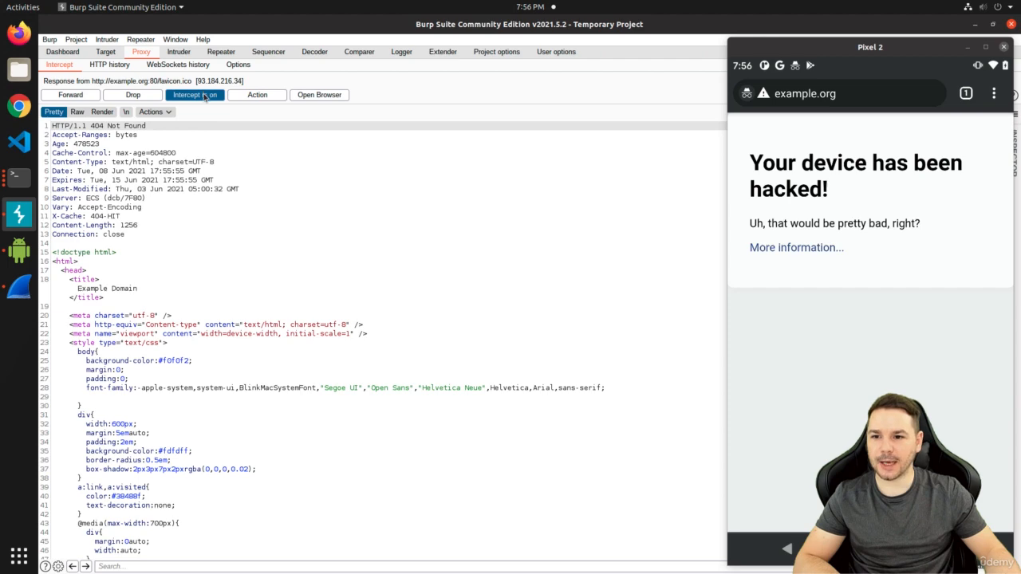
click(204, 95)
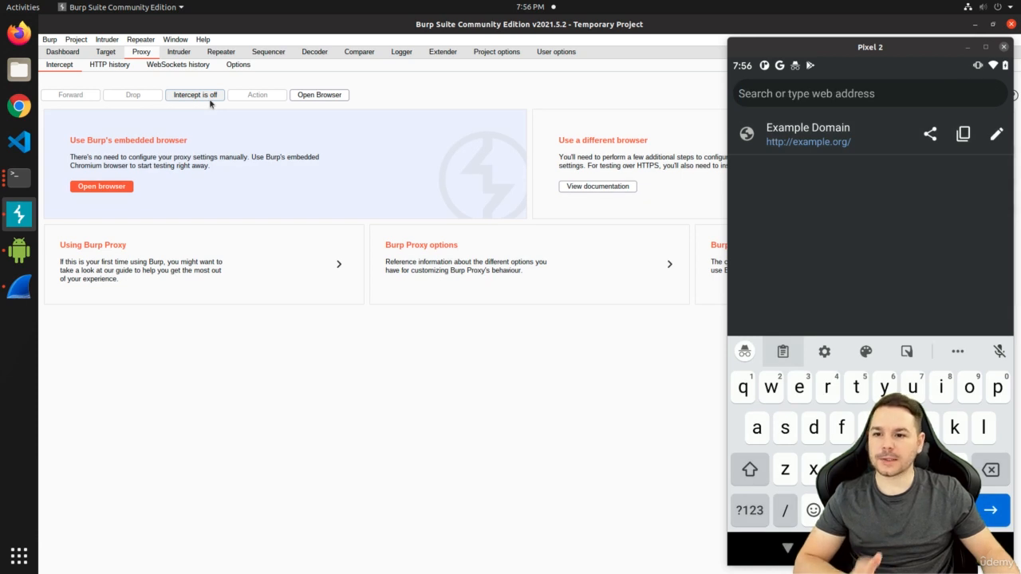
click(209, 98)
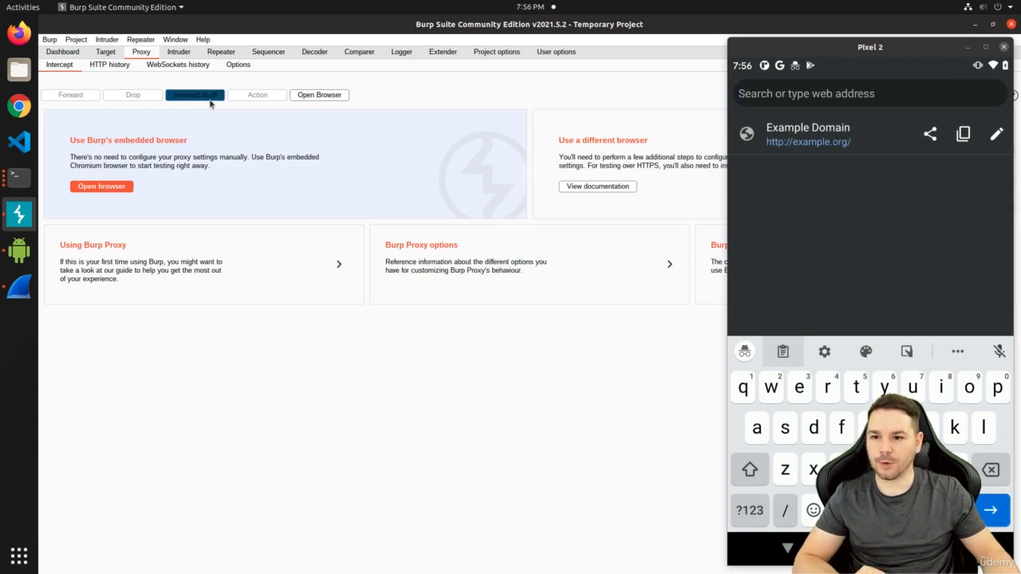
click(861, 94)
text(htt)
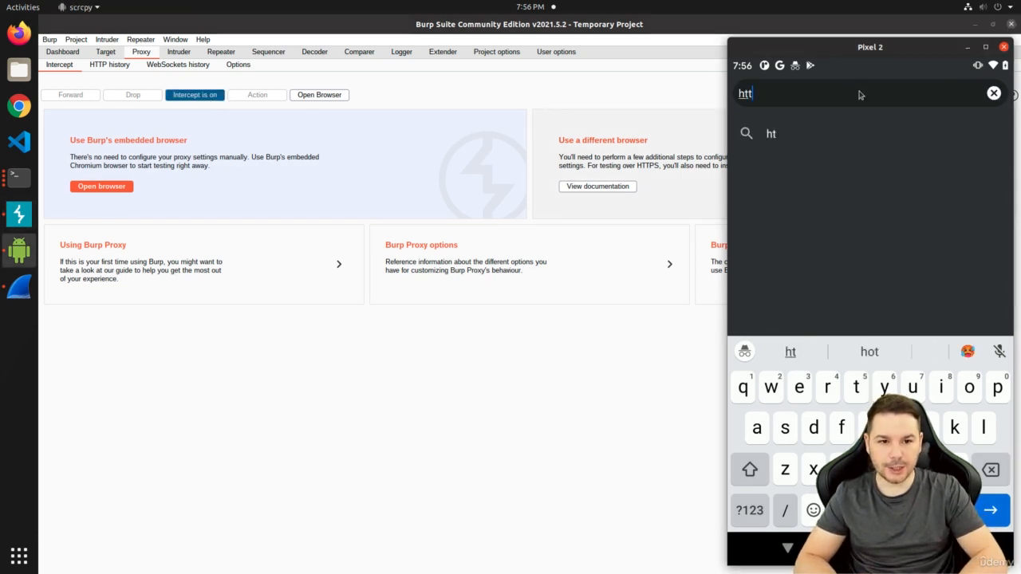
text(ps://example.org)
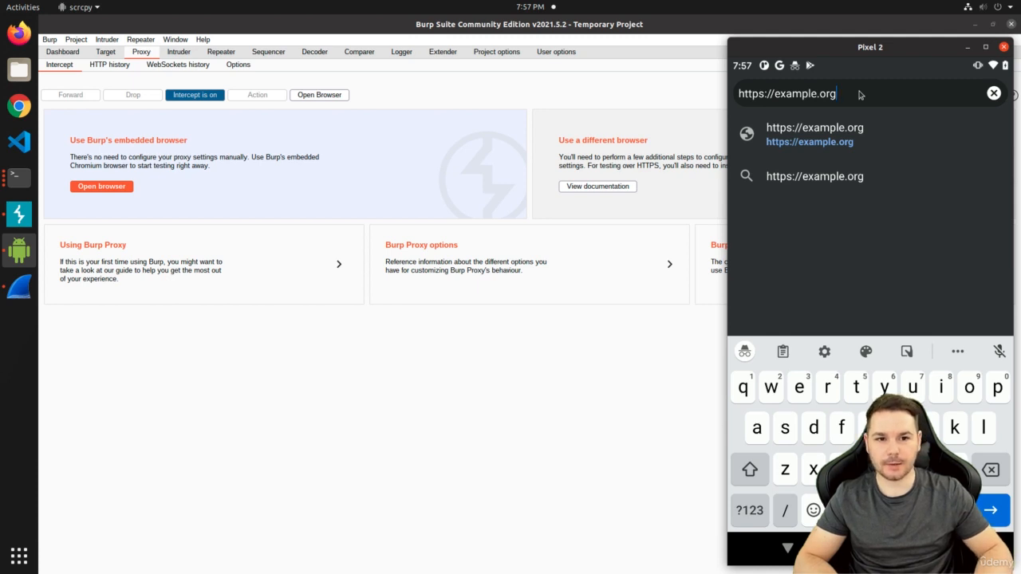
key(Return)
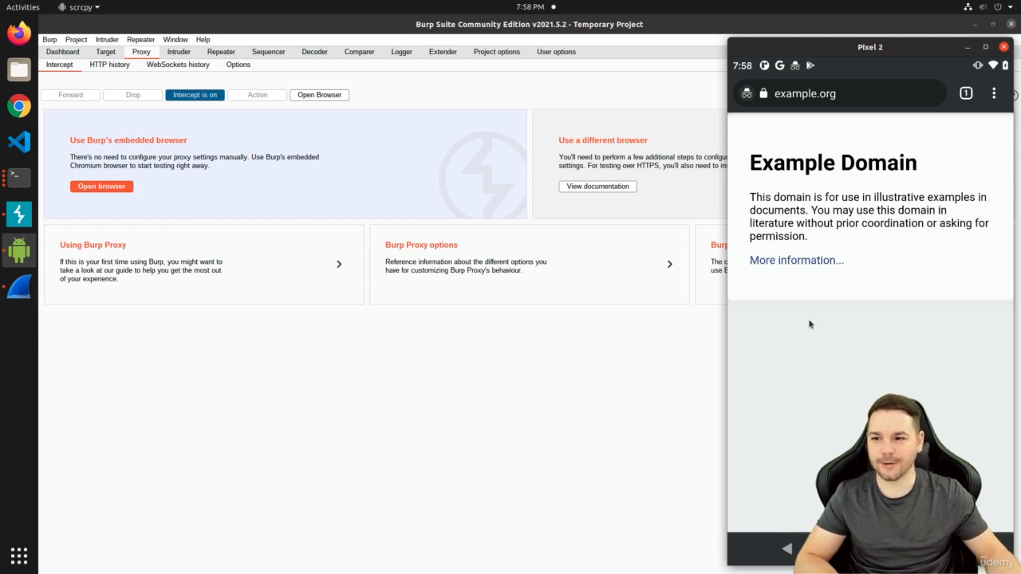
Recall the earlier iptables port 80 DNAT PREROUTING command through a reverse history search for 'iptables'
click(18, 179)
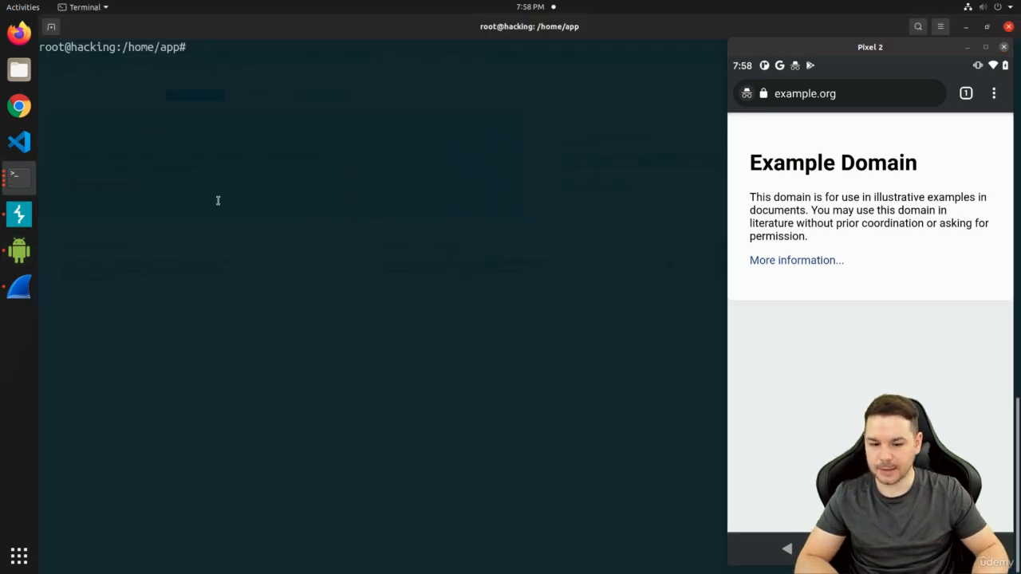
key(ctrl+r)
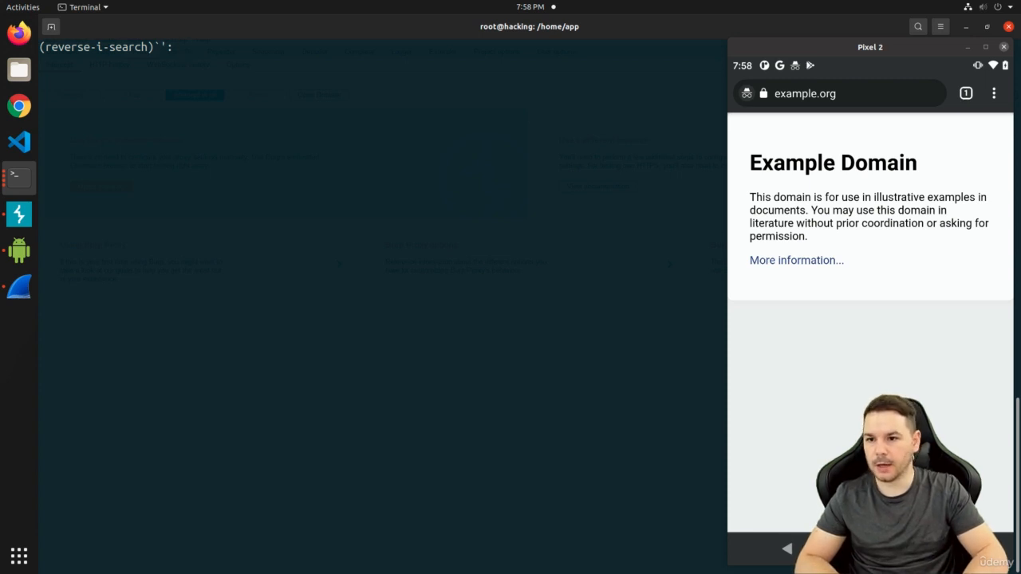
text(iptables)
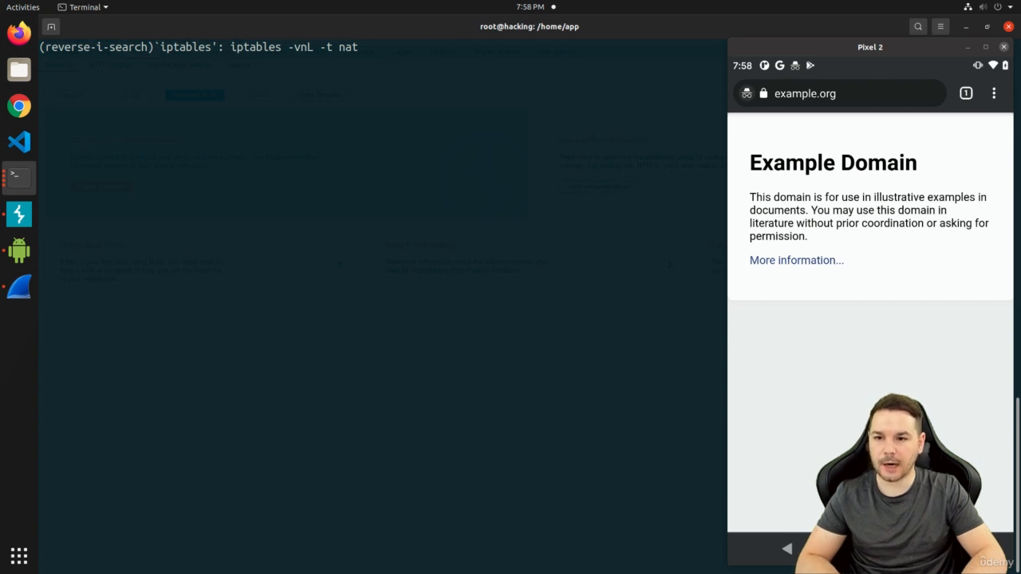
key(ctrl+r)
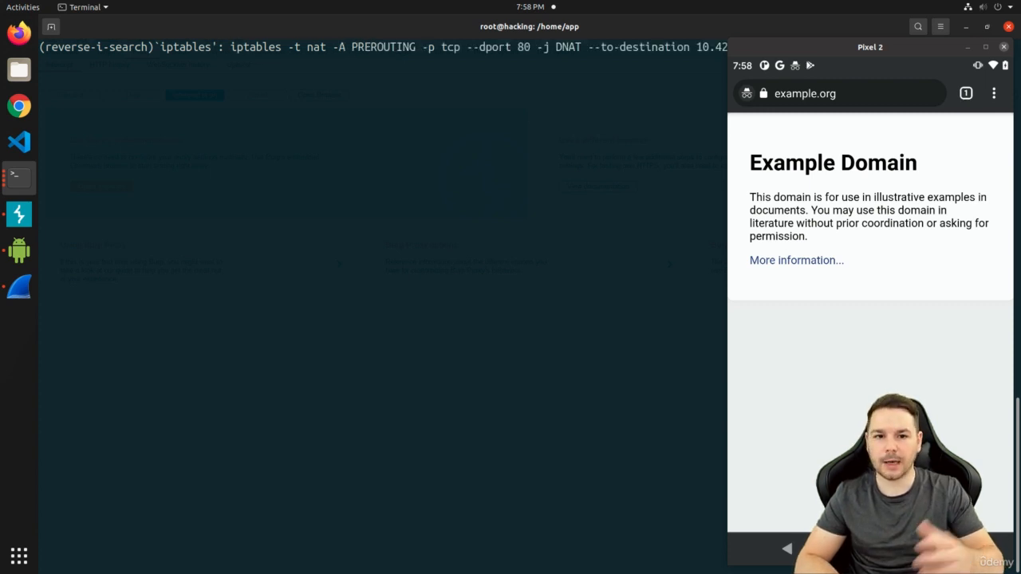
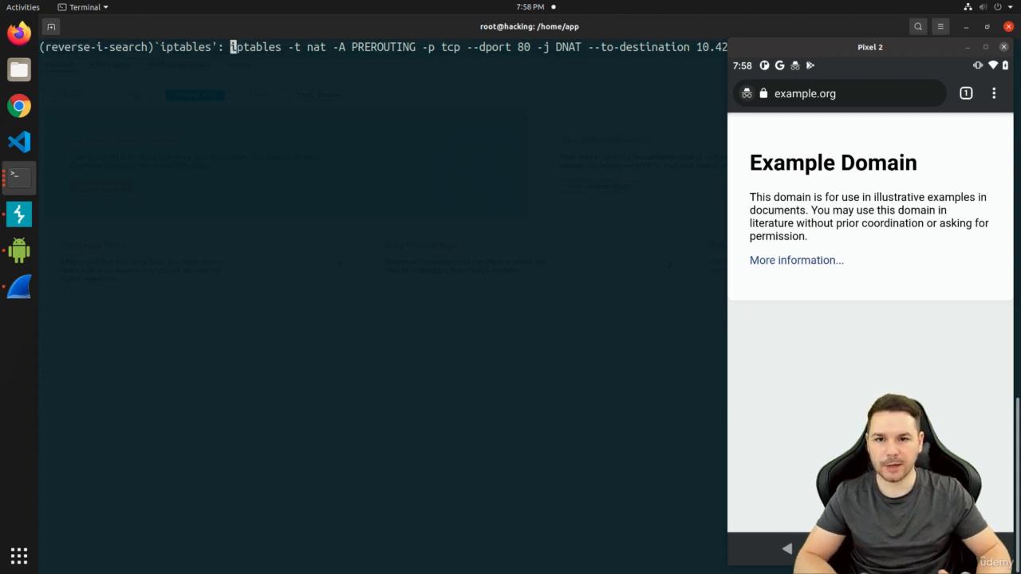
Place the recalled iptables rule redirecting TCP port 80 to 10.42.0.1:8080 on the prompt, unexecuted
drag(900, 46, 906, 75)
click(562, 123)
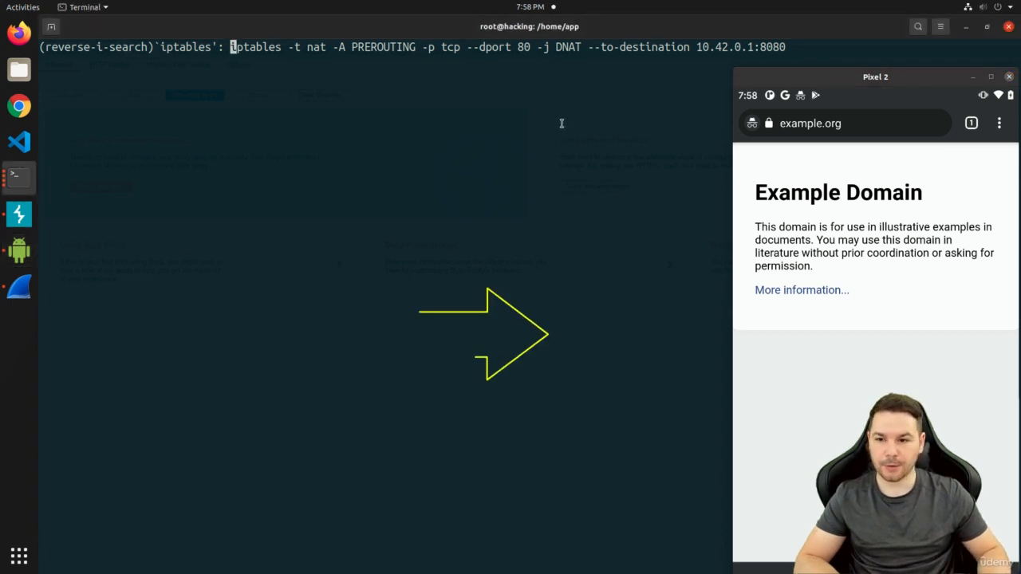
key(Right)
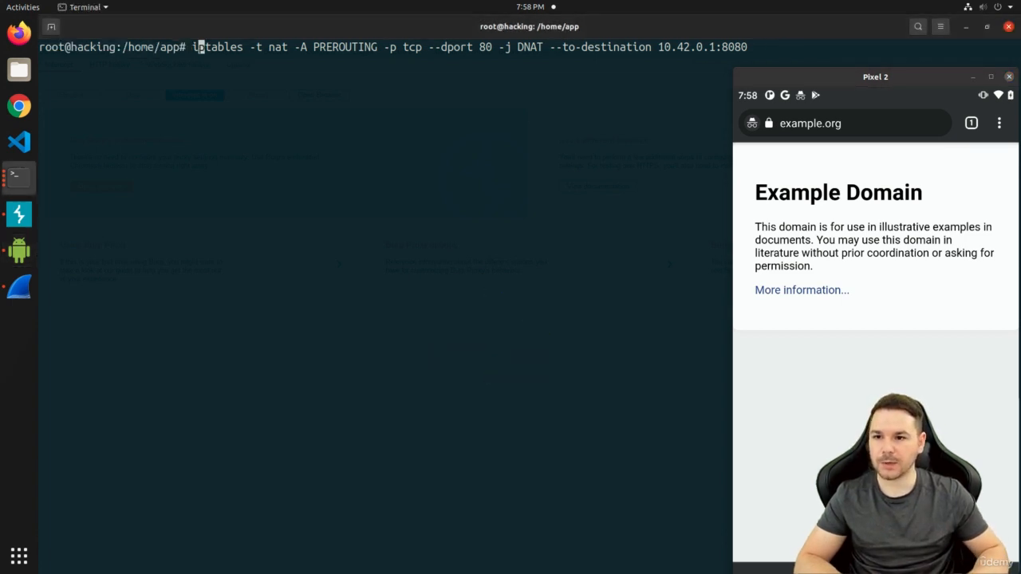
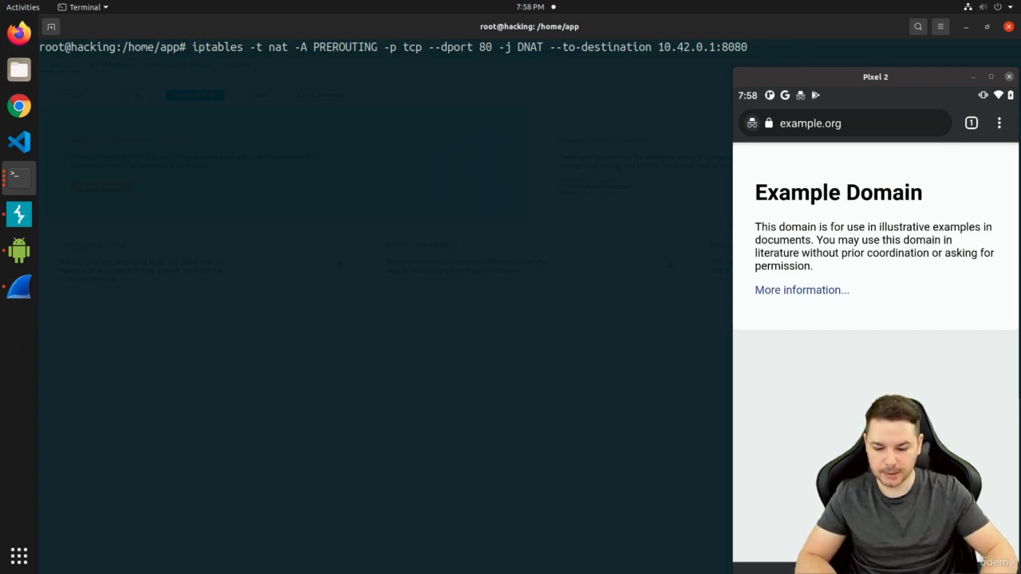
Edit the recalled iptables rule so --dport is 443 instead of 80, still redirecting to 10.42.0.1:8080
key(BackSpace)
key(BackSpace)
text(443)
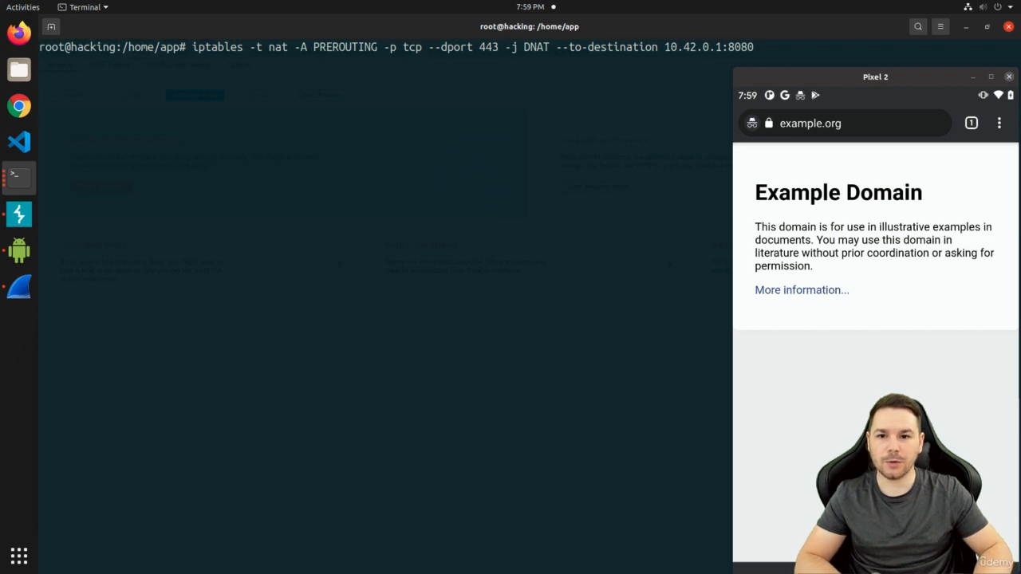
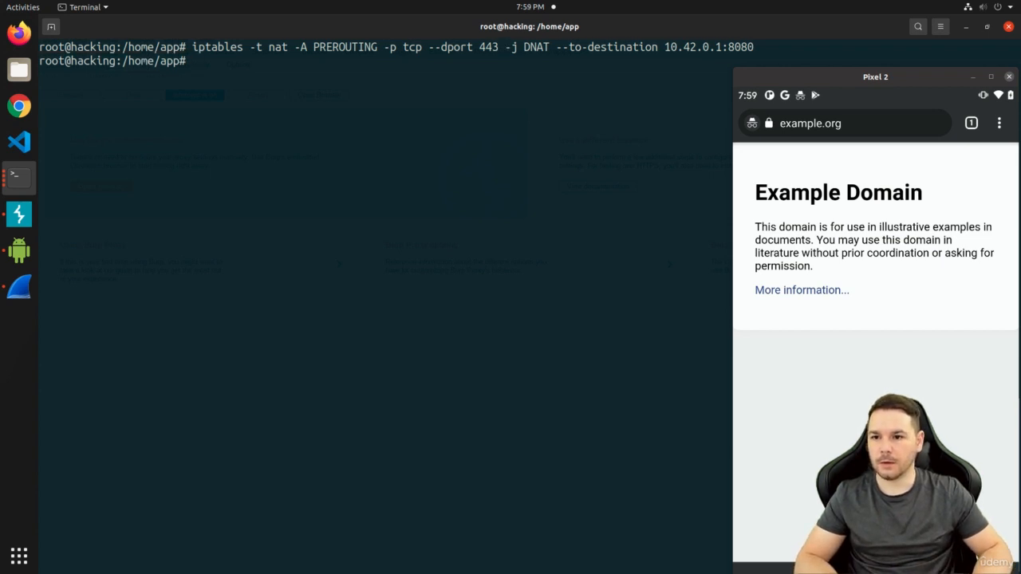
Recall the previous iptables command at the Terminal prompt to edit it into iptables -vnL -t nat
key(Up)
key(Up)
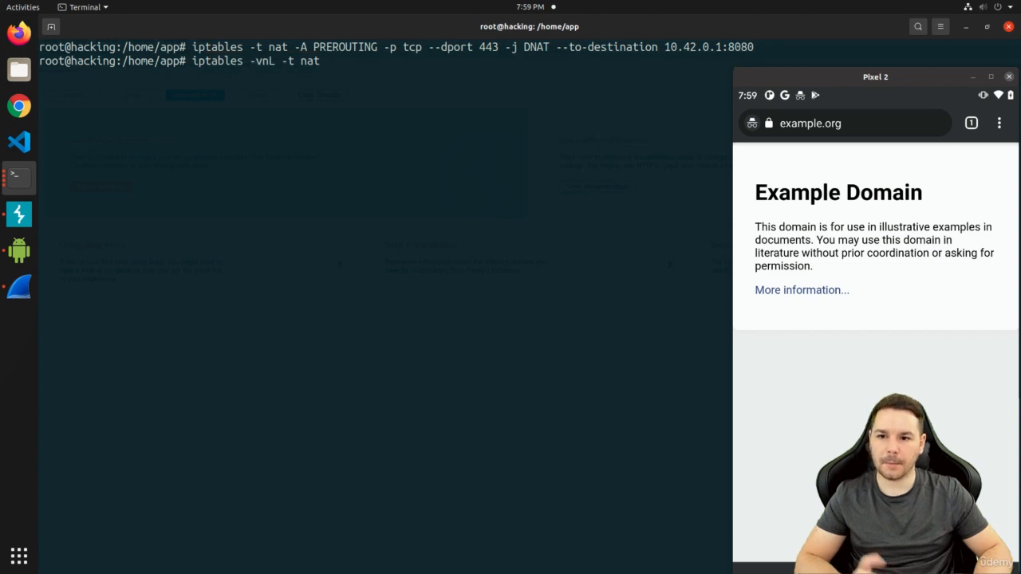
Run iptables -vnL -t nat and move the phone mirror down to read the port 80/443 DNAT rules
key(Return)
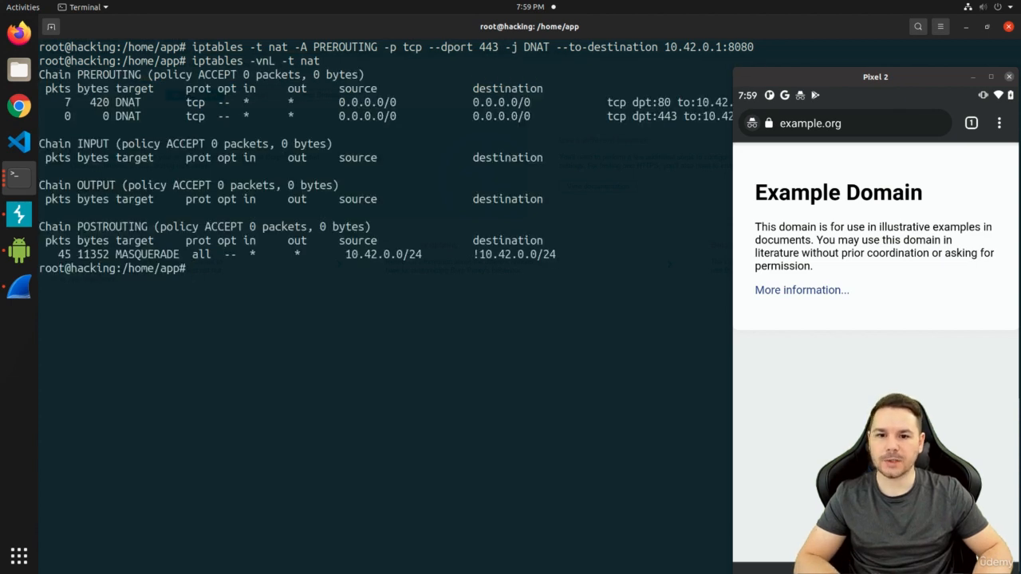
drag(848, 80, 845, 169)
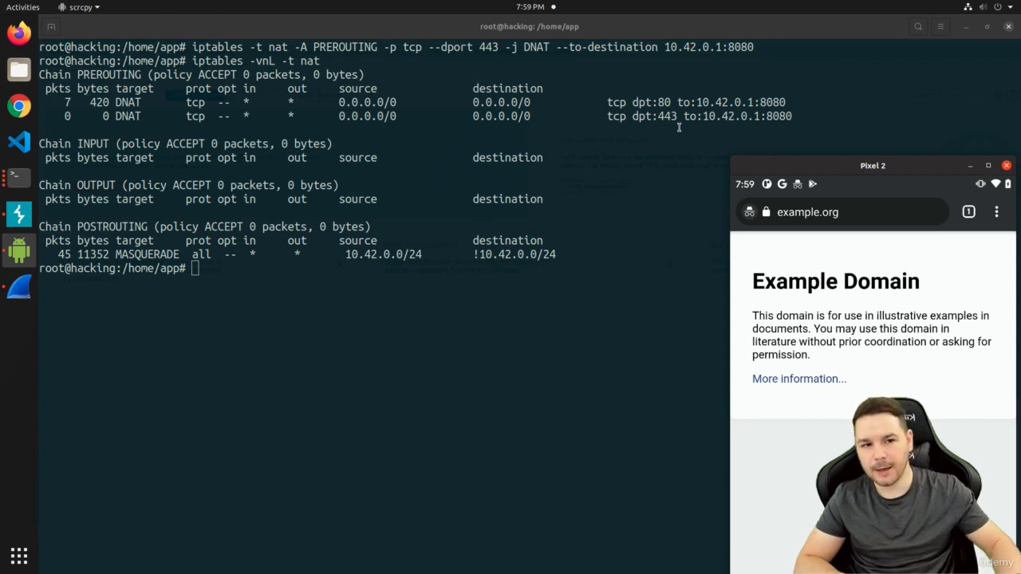
With Terminal minimized, reload example.org in the phone's Chrome via the Example Domain suggestion
click(966, 27)
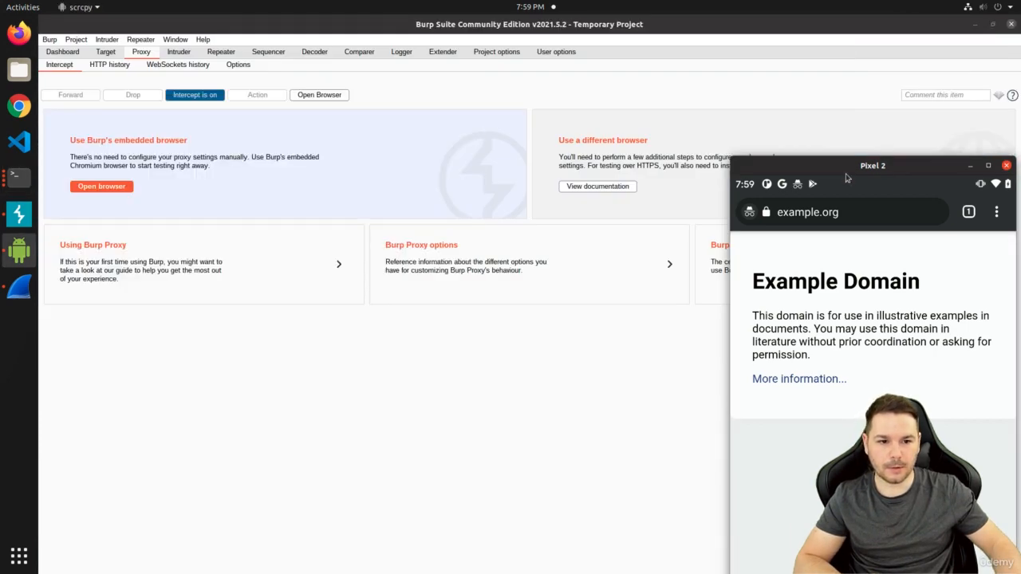
drag(846, 171, 830, 75)
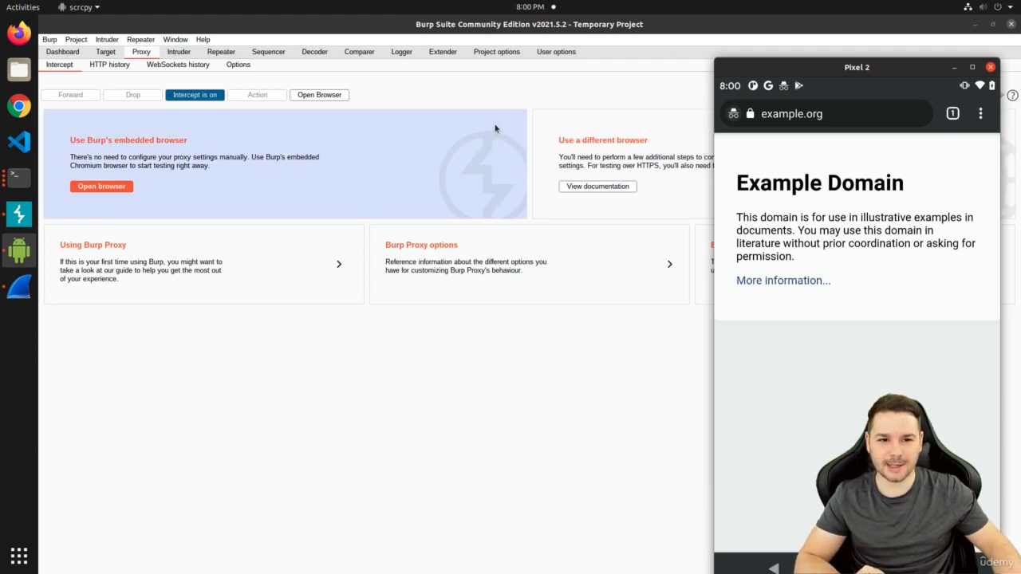
click(834, 115)
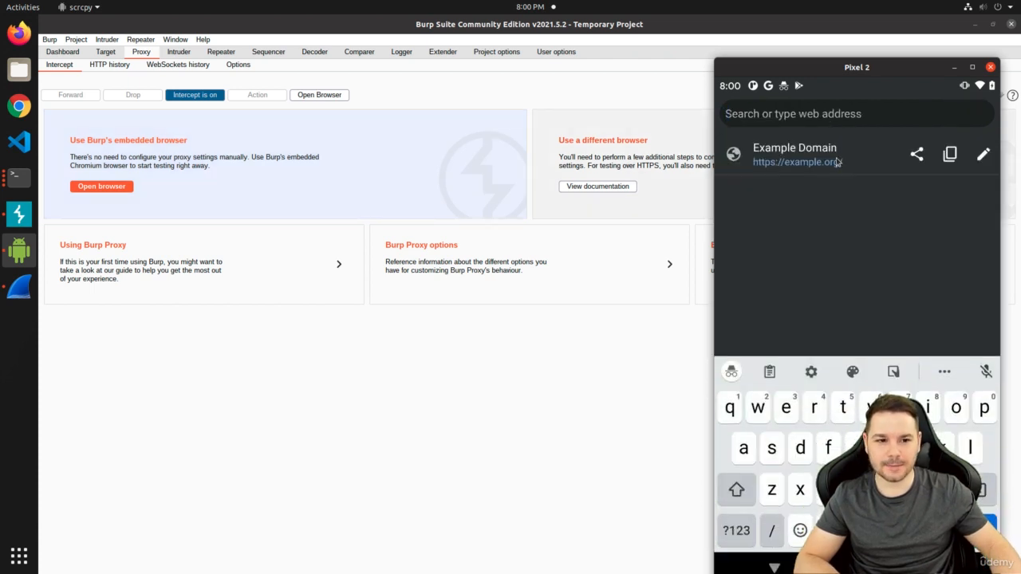
click(843, 155)
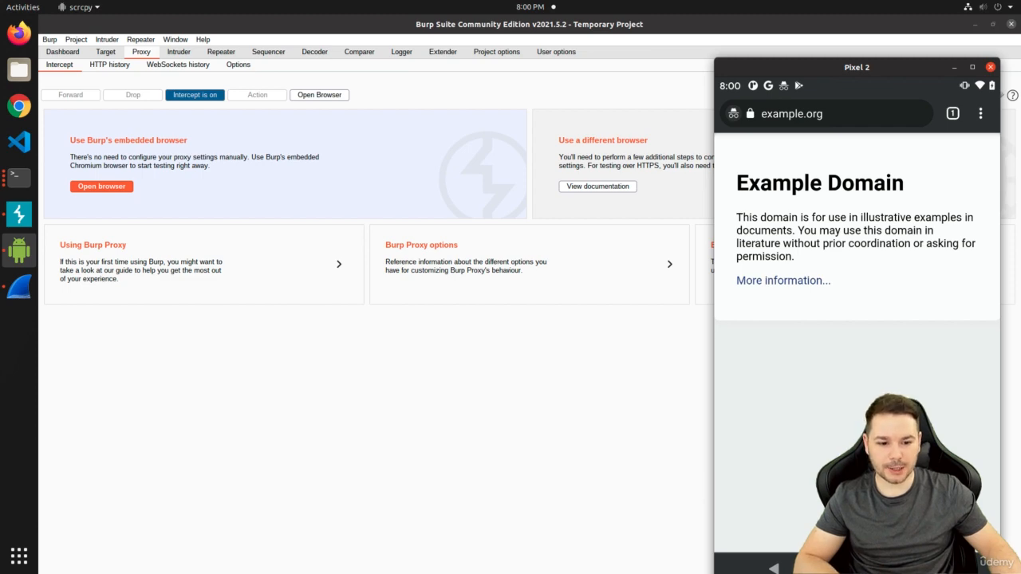
Clear Chrome and Settings from the phone's recent apps, leaving the home screen showing
click(940, 569)
drag(858, 346, 832, 175)
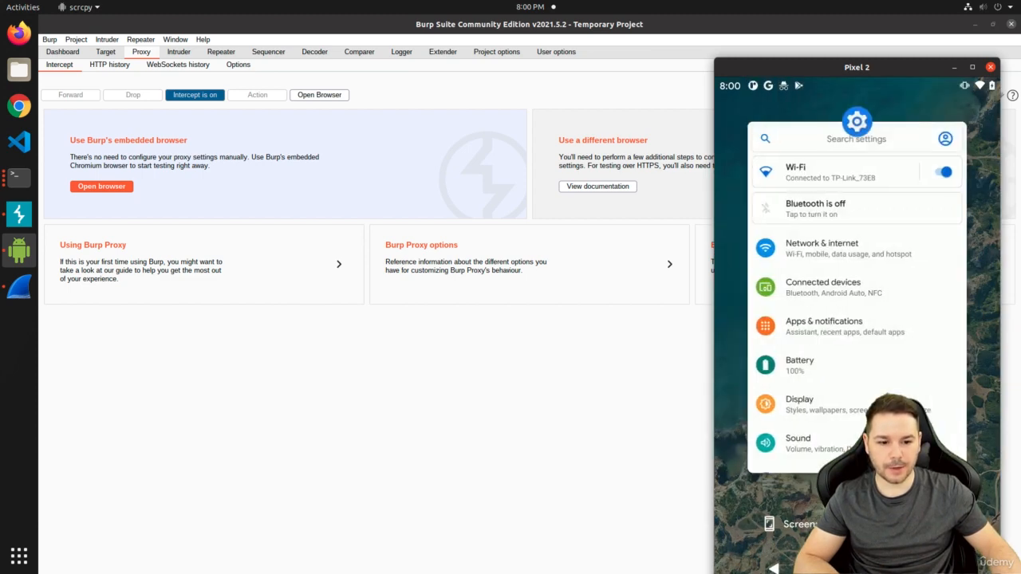
click(857, 569)
drag(795, 75, 792, 56)
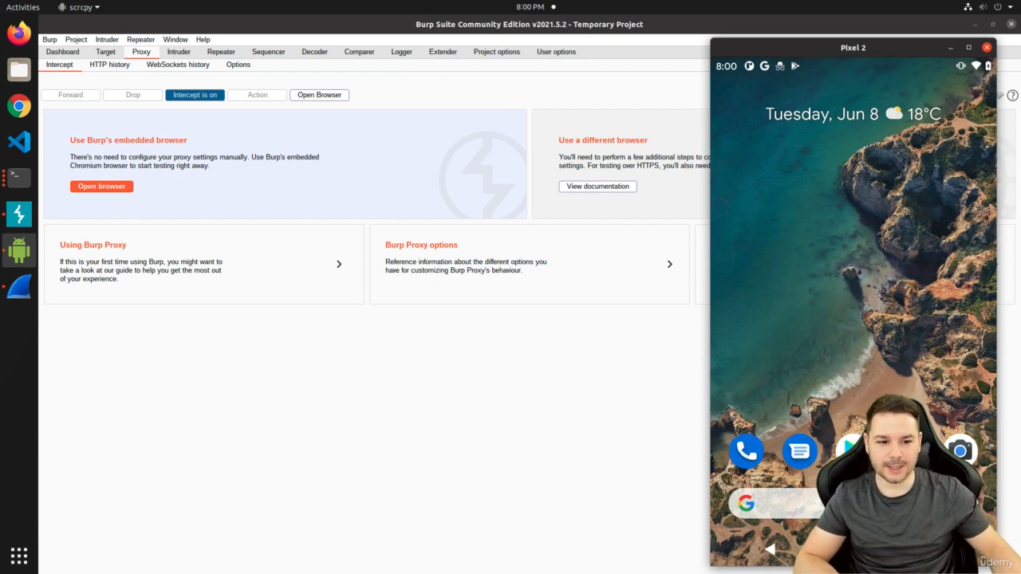
click(848, 450)
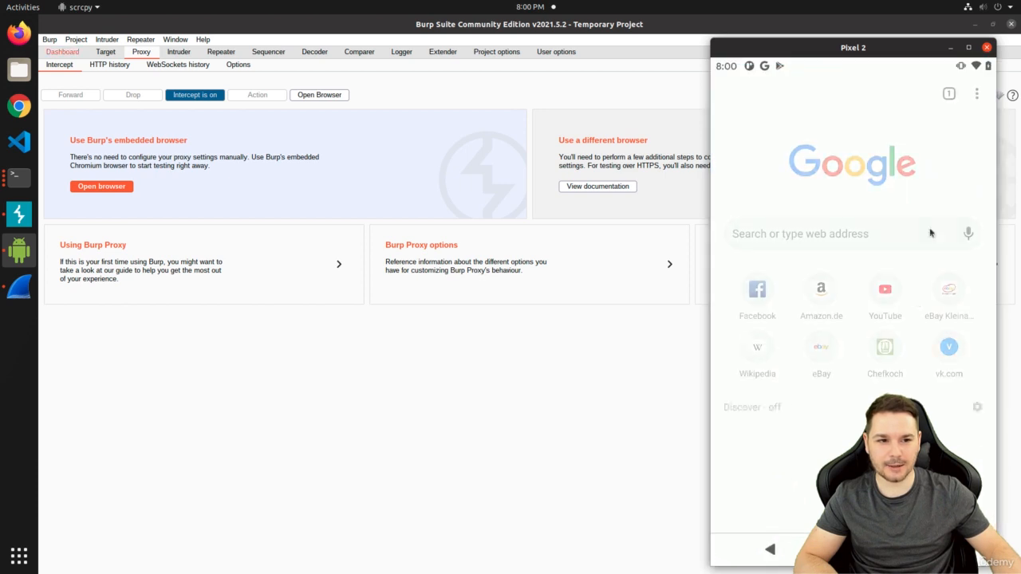
click(978, 95)
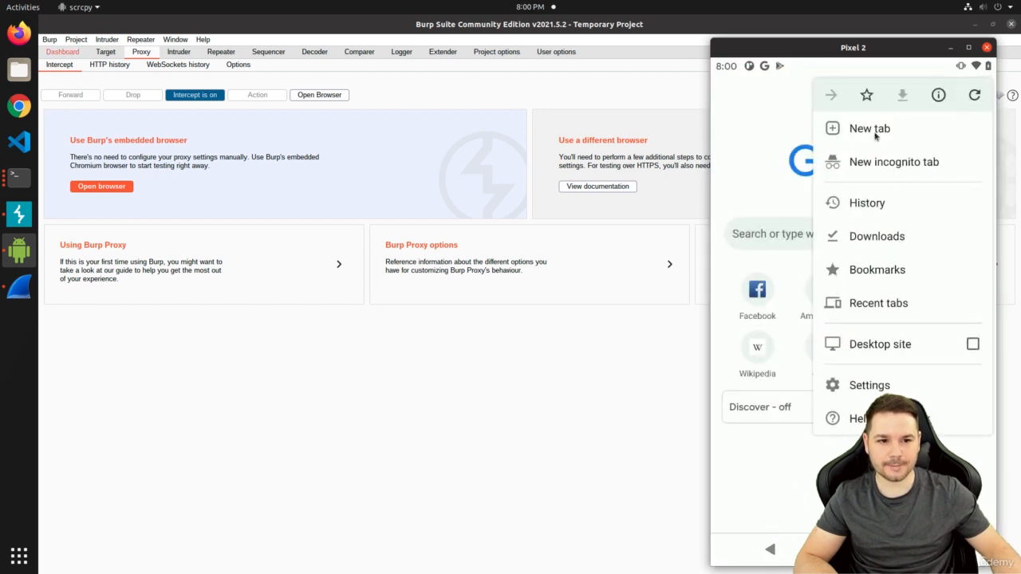
click(873, 160)
click(807, 95)
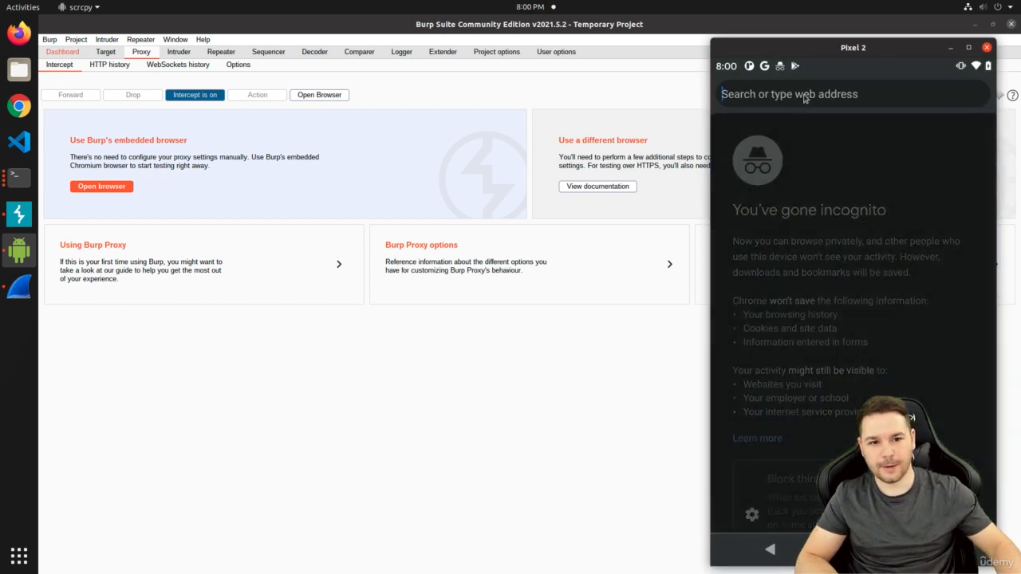
text(https://)
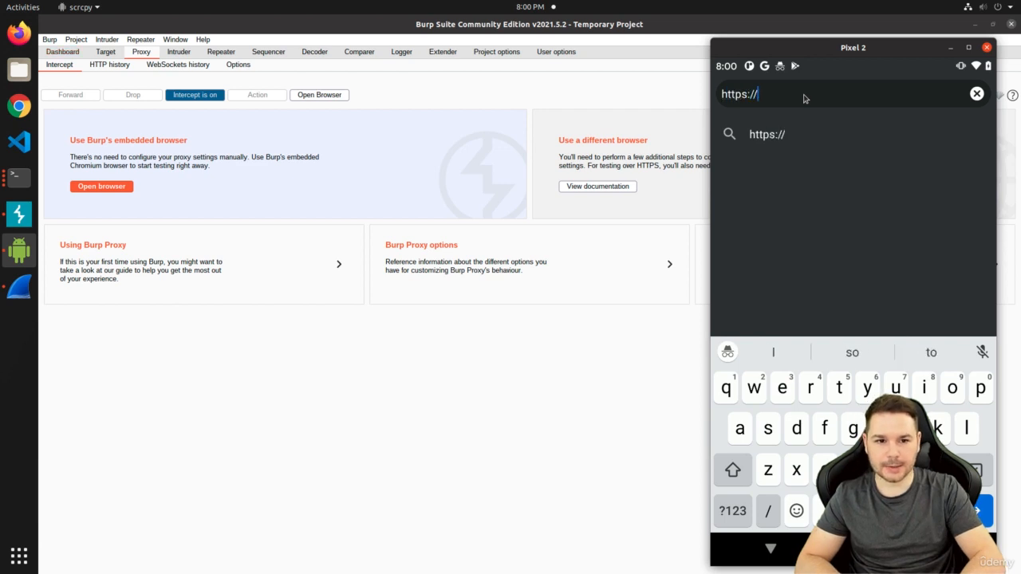
text(e)
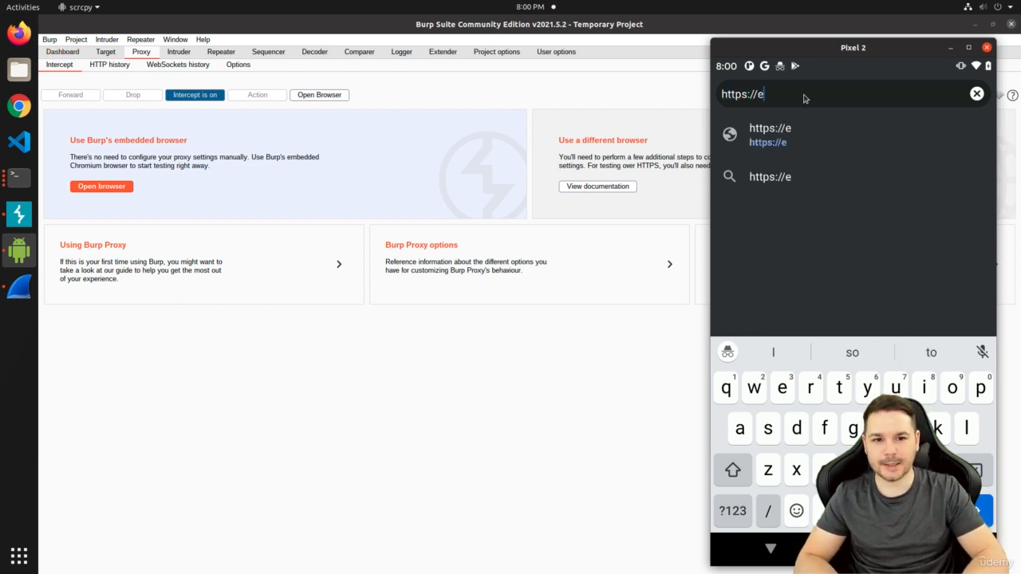
text(xample.org)
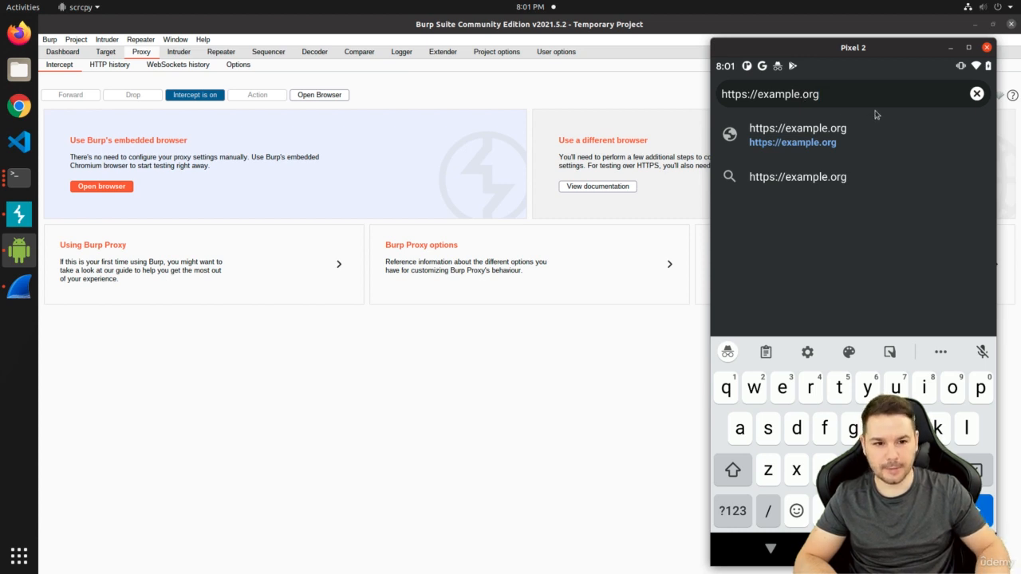
key(Return)
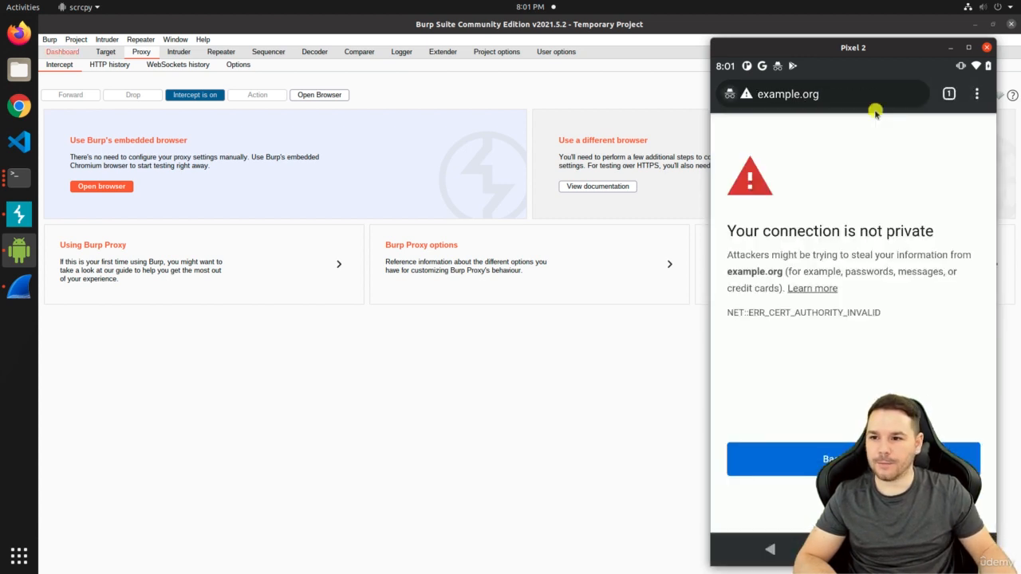
On Burp's Dashboard event log, inspect the app-measurement TLS error, then the newest example.org TLS failure
click(64, 53)
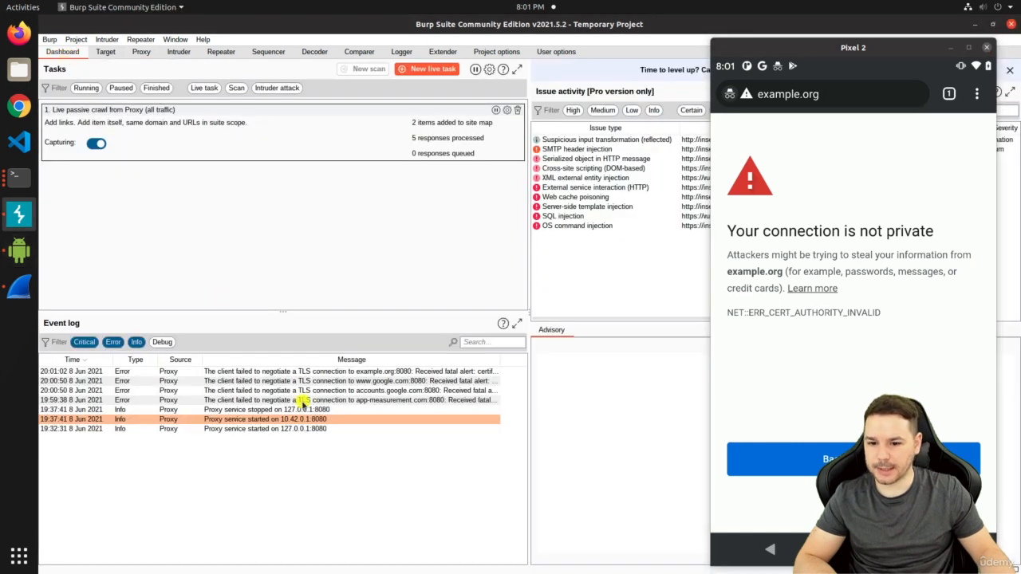
click(380, 400)
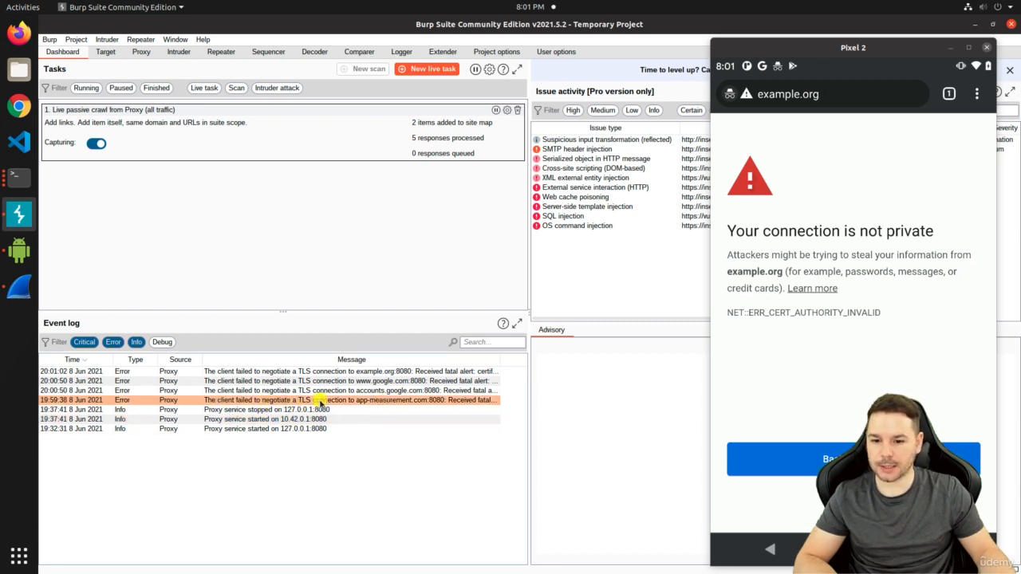
click(391, 372)
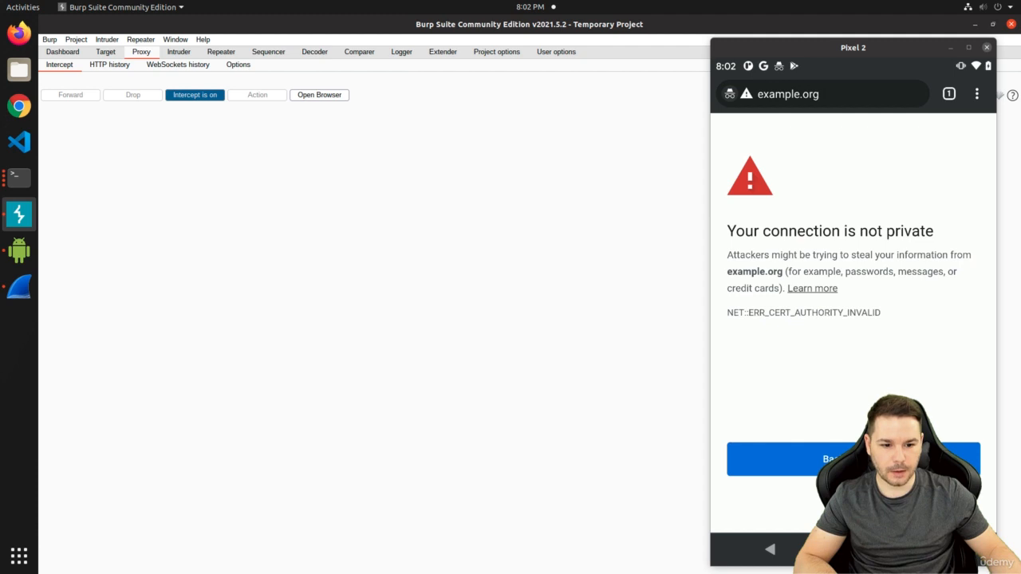
click(775, 500)
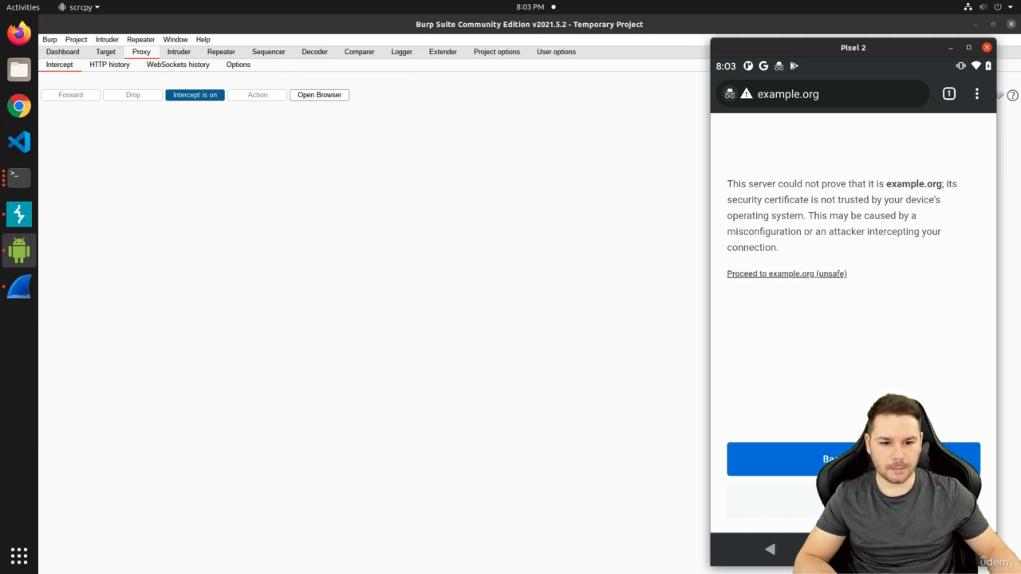
click(854, 501)
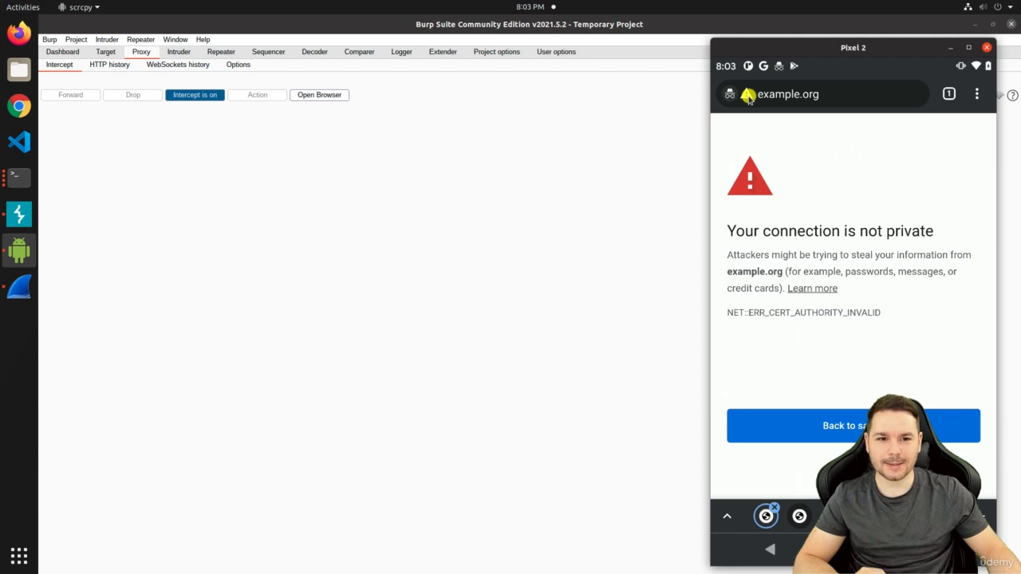
View example.org's certificate details and browse its PortSwigger CA certificate chain on the phone
click(748, 95)
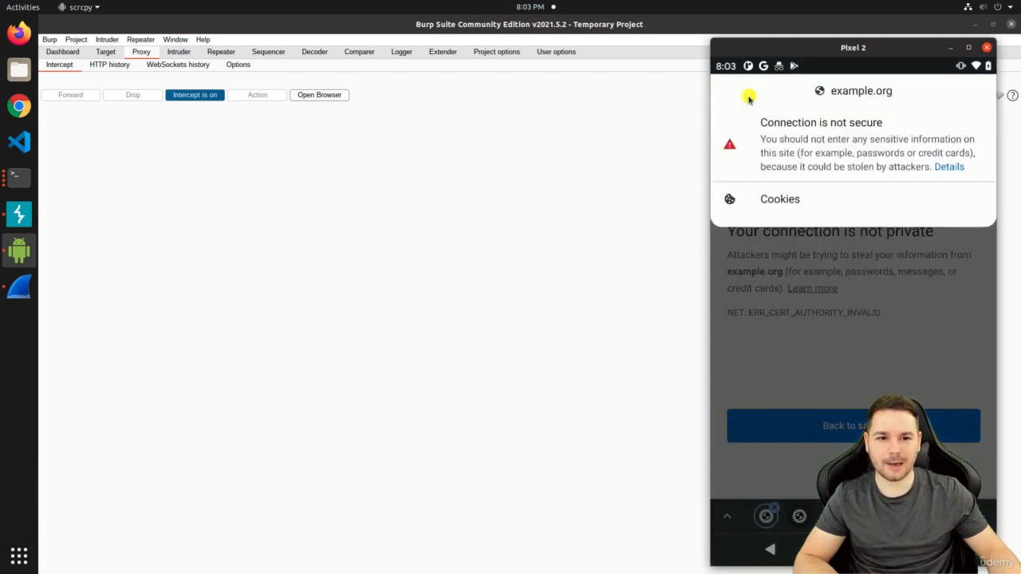
click(946, 167)
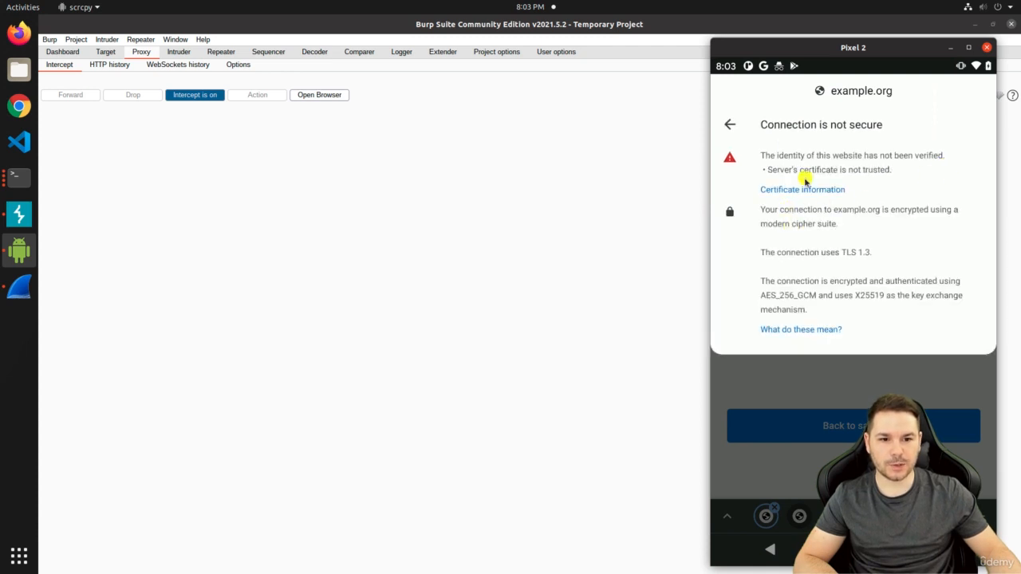
click(802, 190)
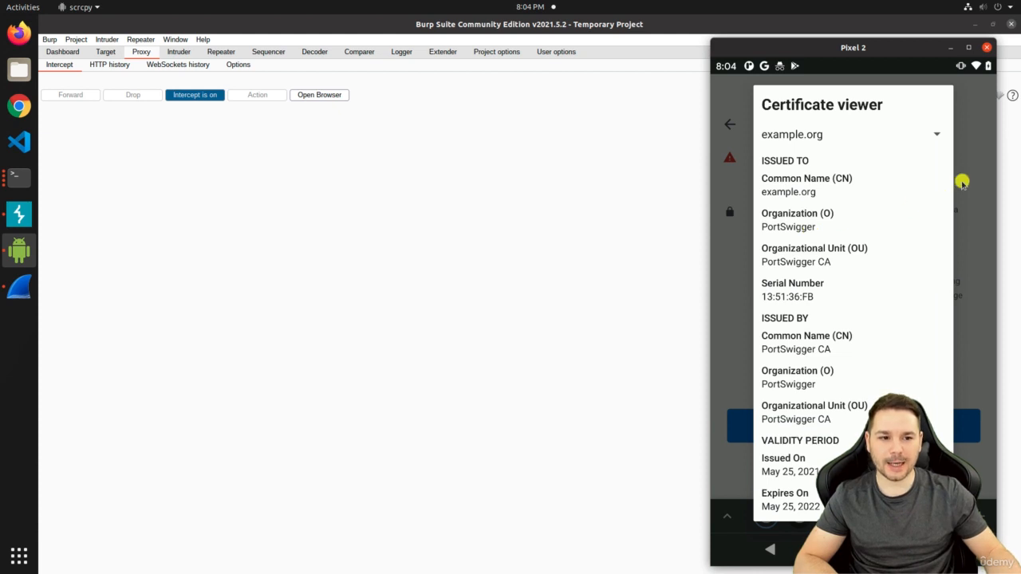
click(936, 135)
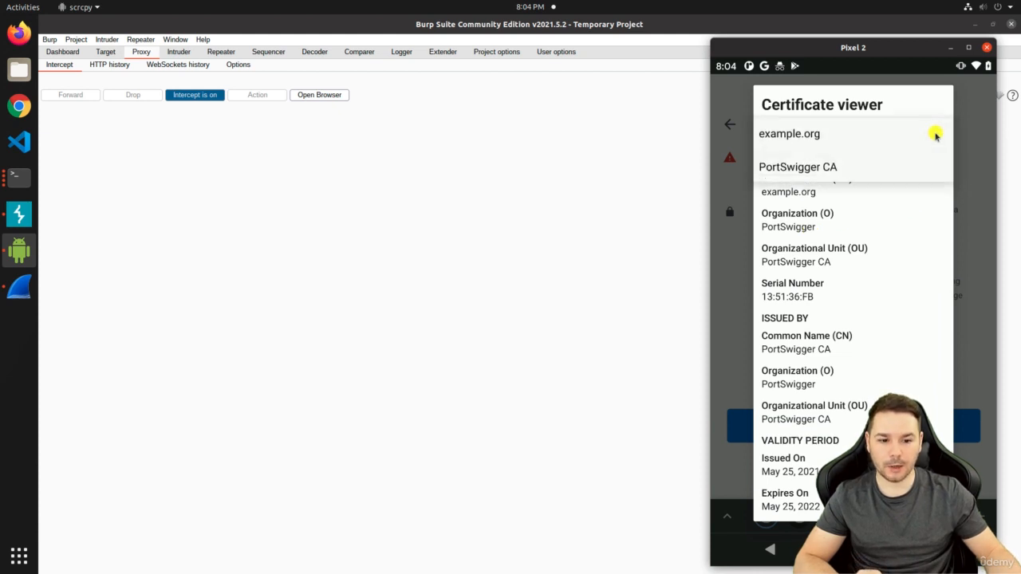
click(741, 476)
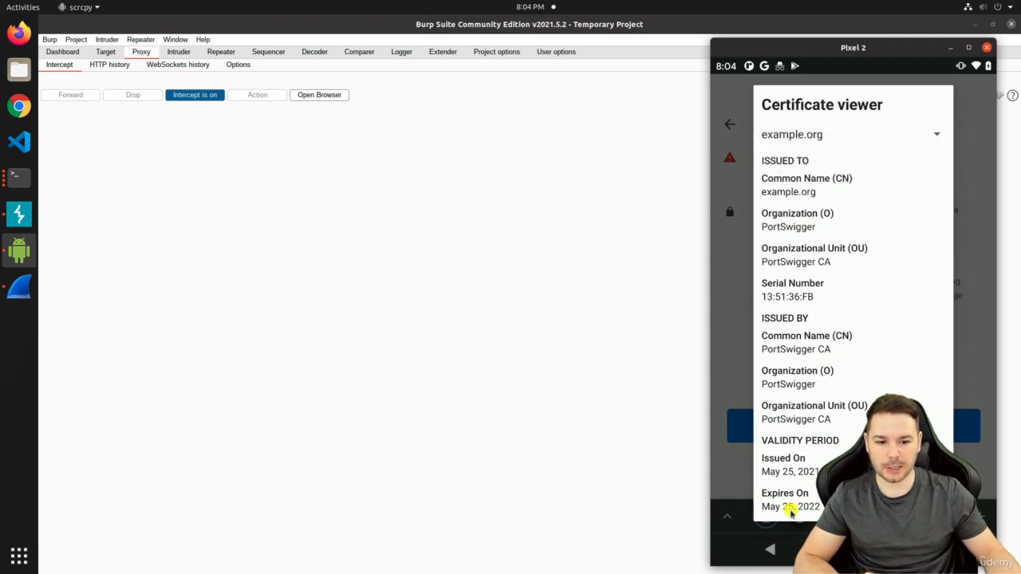
drag(791, 513, 777, 268)
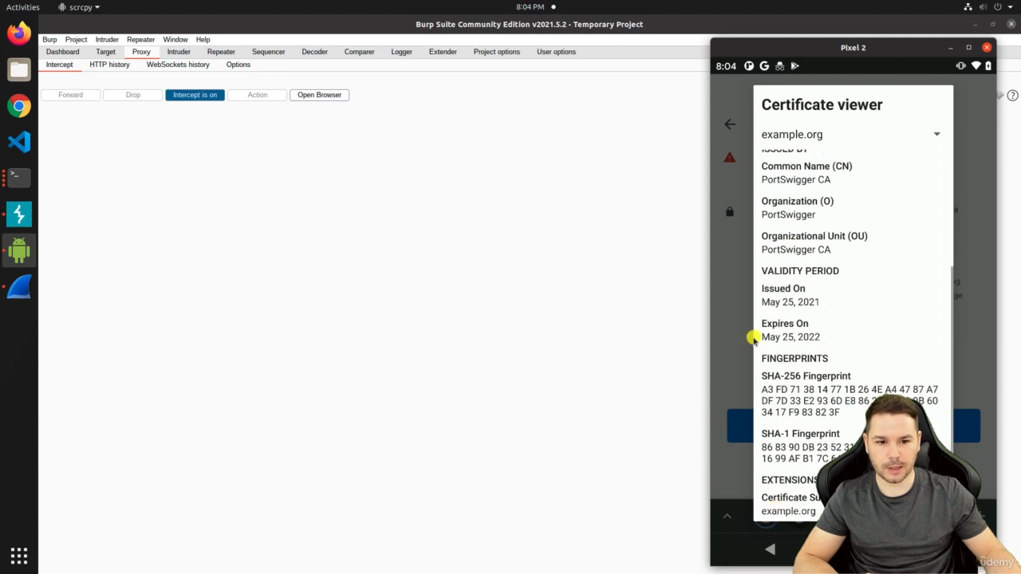
click(933, 135)
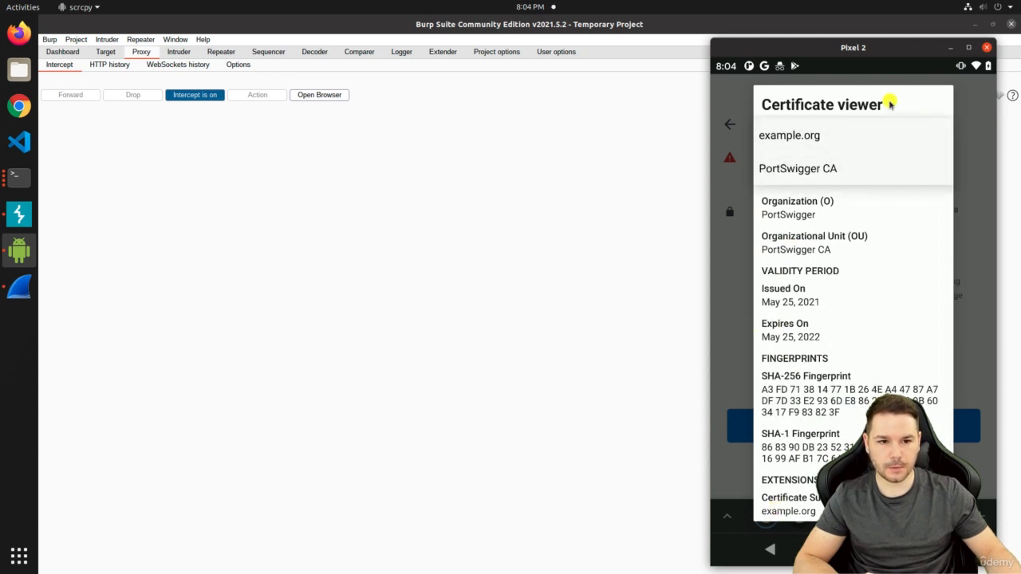
Close the certificate viewer and connection info, then expand the warning's Advanced details
click(890, 105)
click(981, 462)
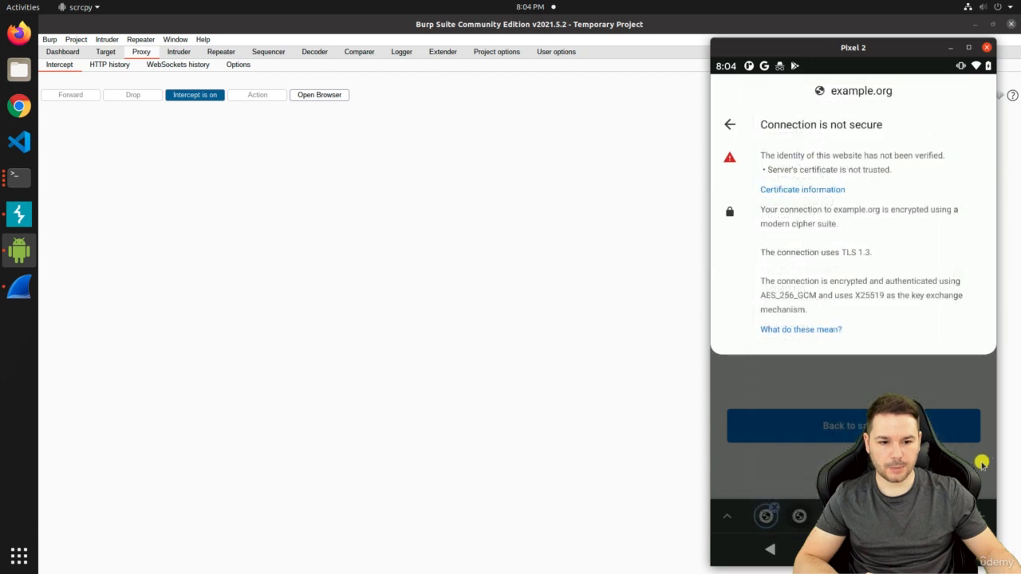
click(840, 383)
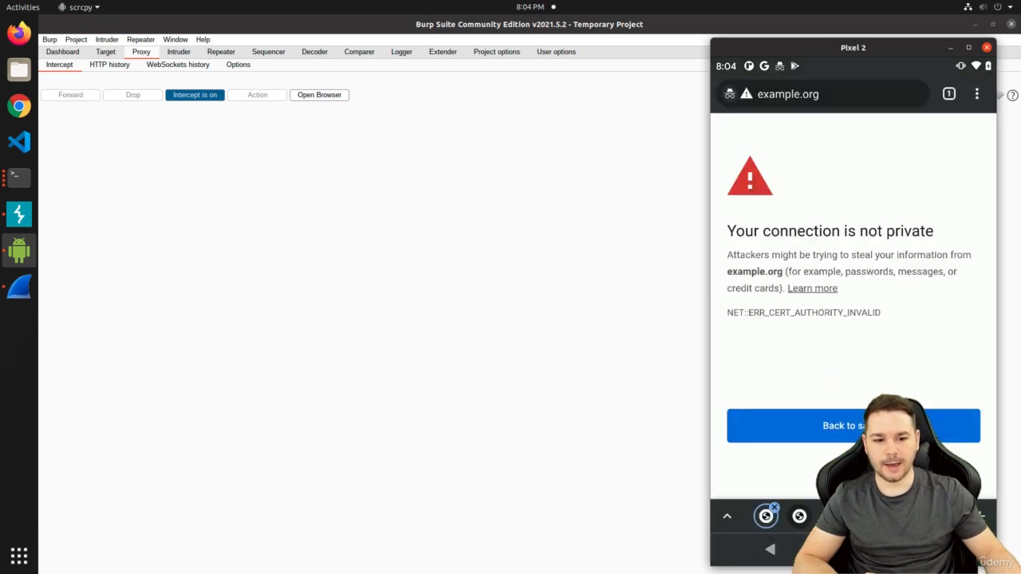
click(790, 469)
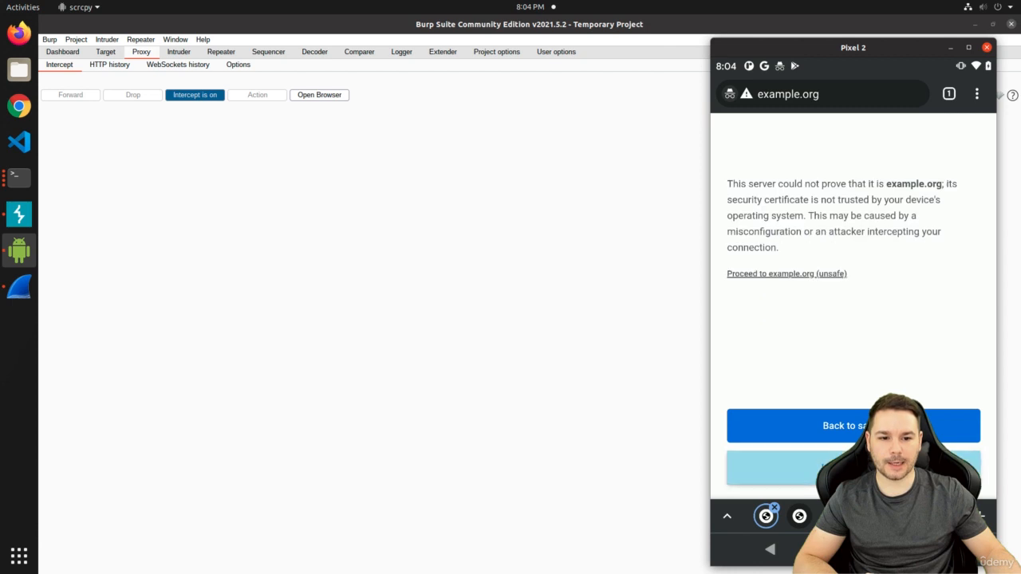
Proceed to example.org (unsafe), forward the intercepted request, and select the response's Example Domain heading
click(755, 274)
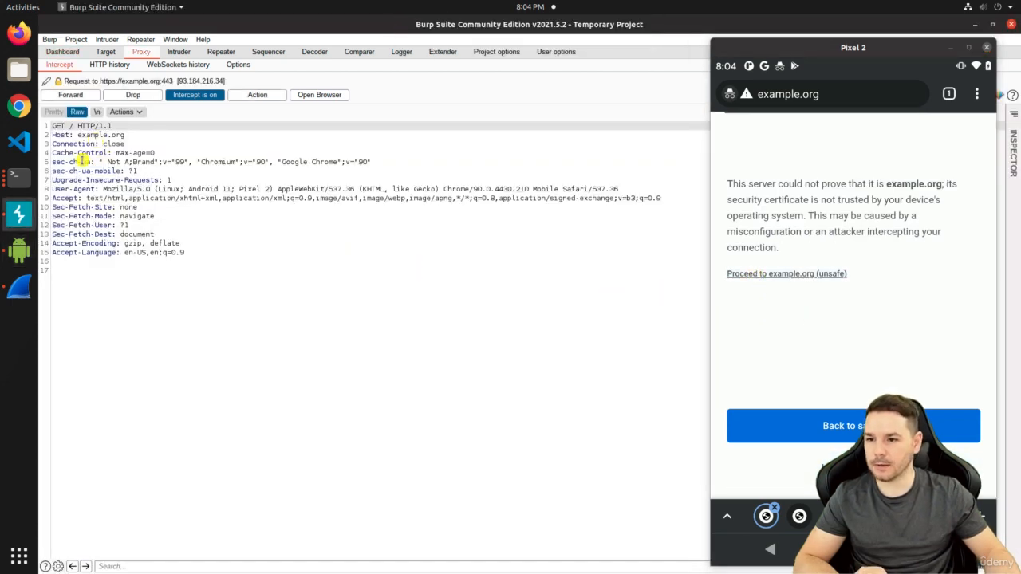
click(88, 98)
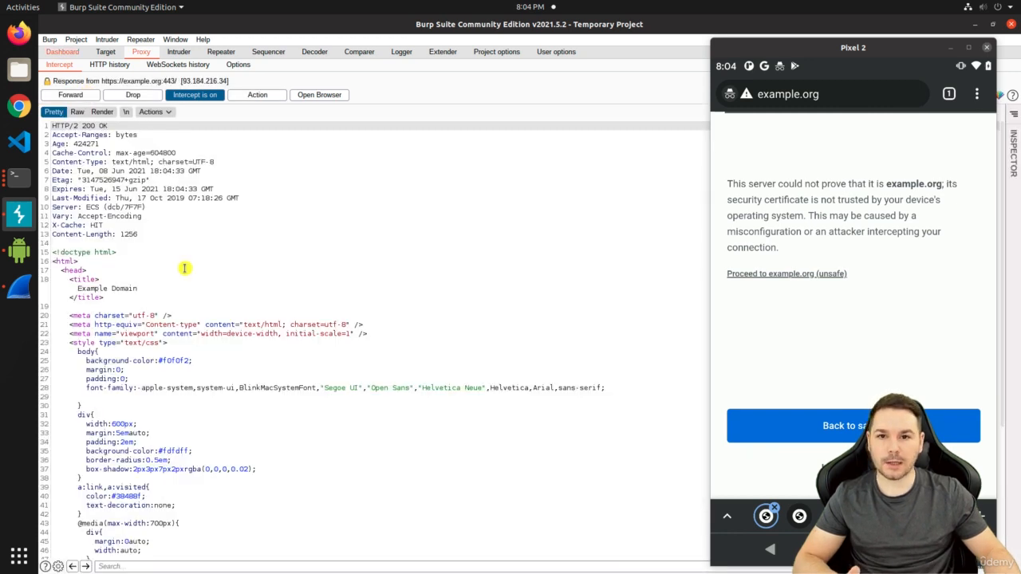
scroll(200, 333, down, 6)
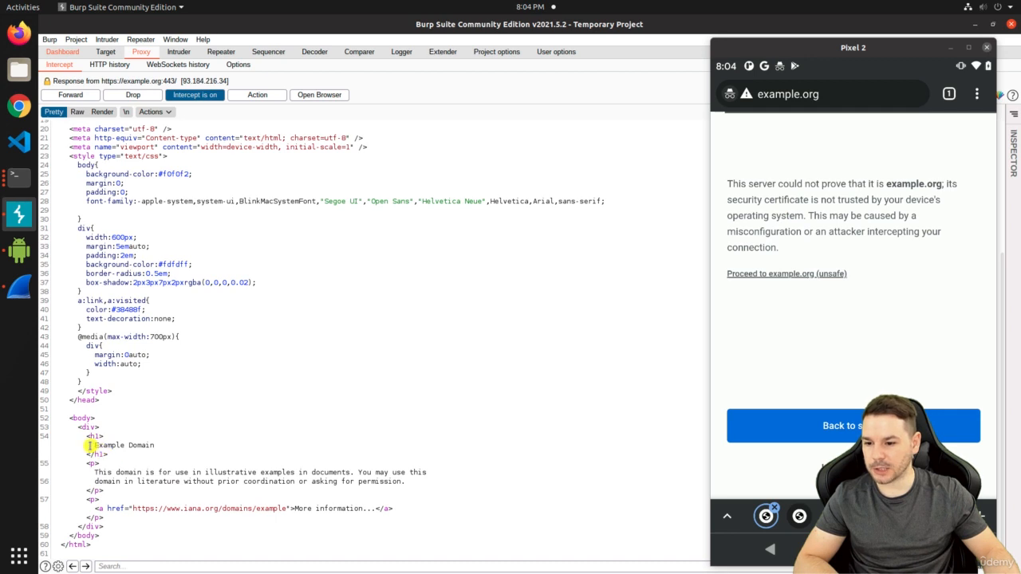
drag(93, 445, 183, 447)
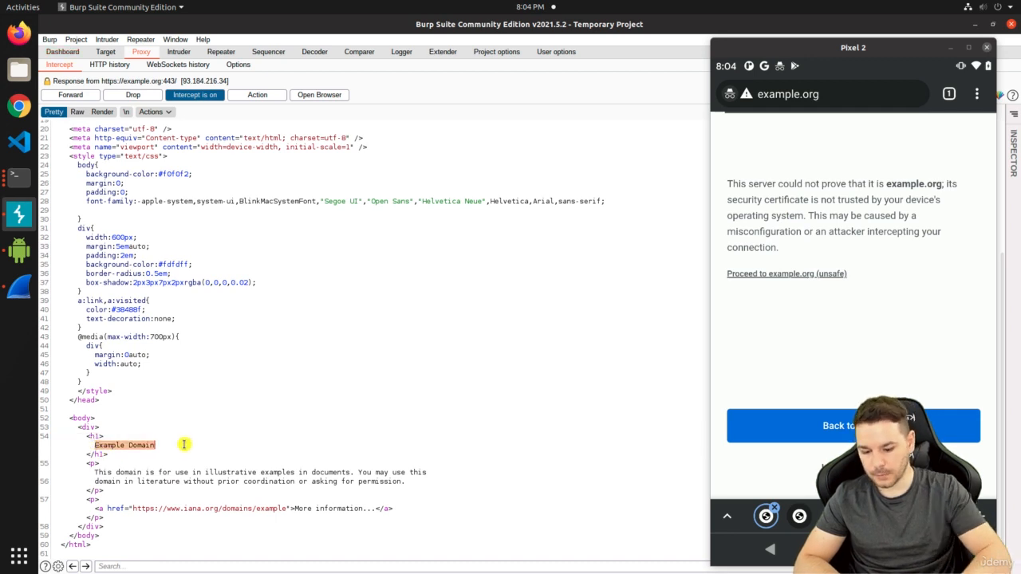